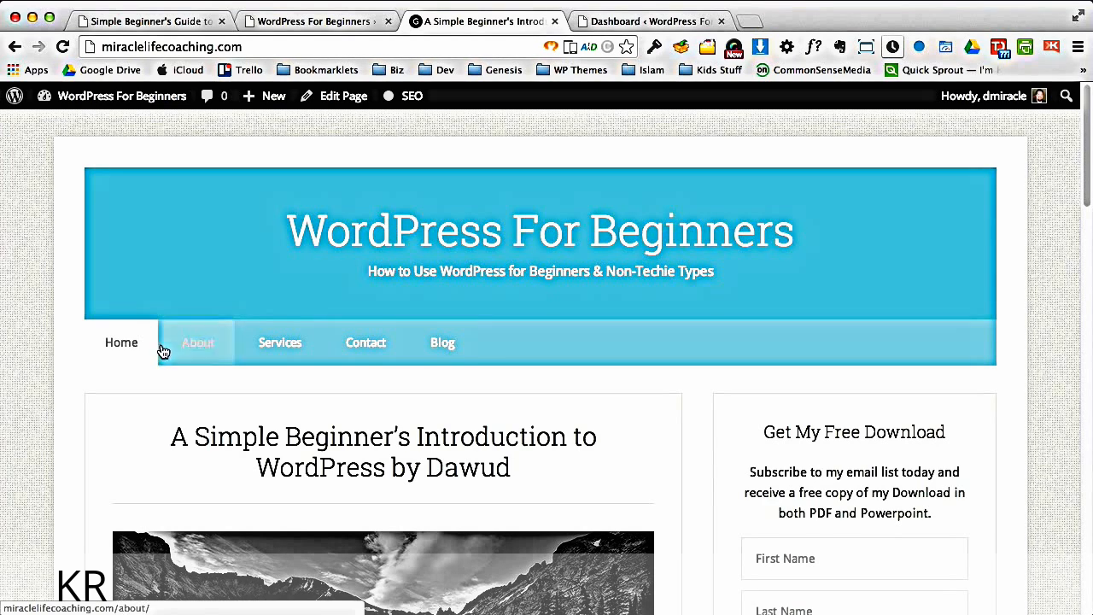
Browse the public site's About, Services, Contact and Blog pages
{"action": "left_click", "coordinate": [193, 350]}
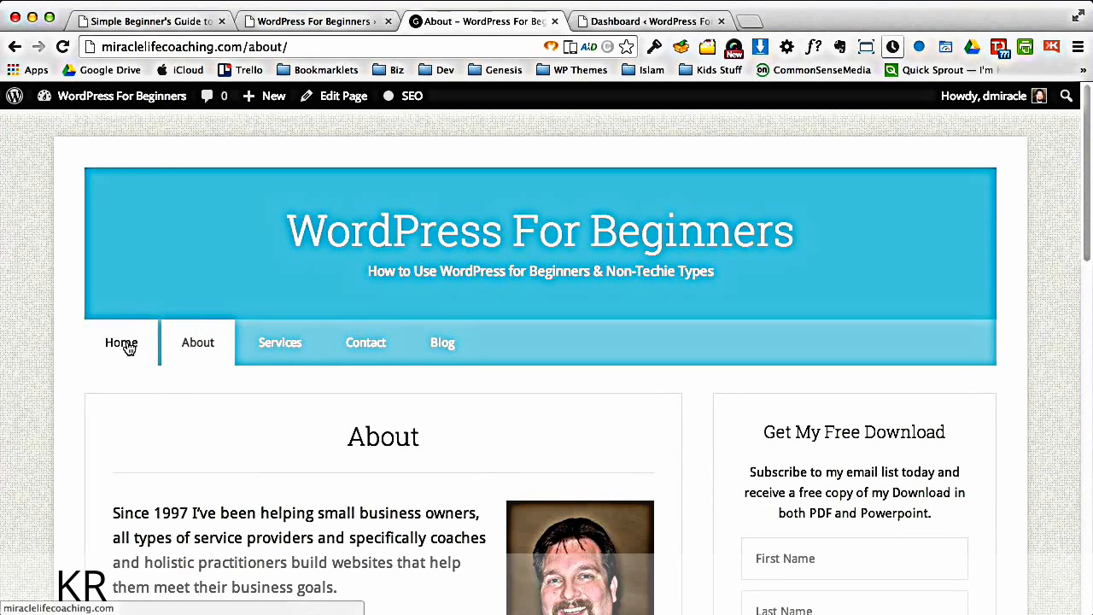
{"action": "left_click", "coordinate": [127, 342]}
{"action": "left_click", "coordinate": [227, 349]}
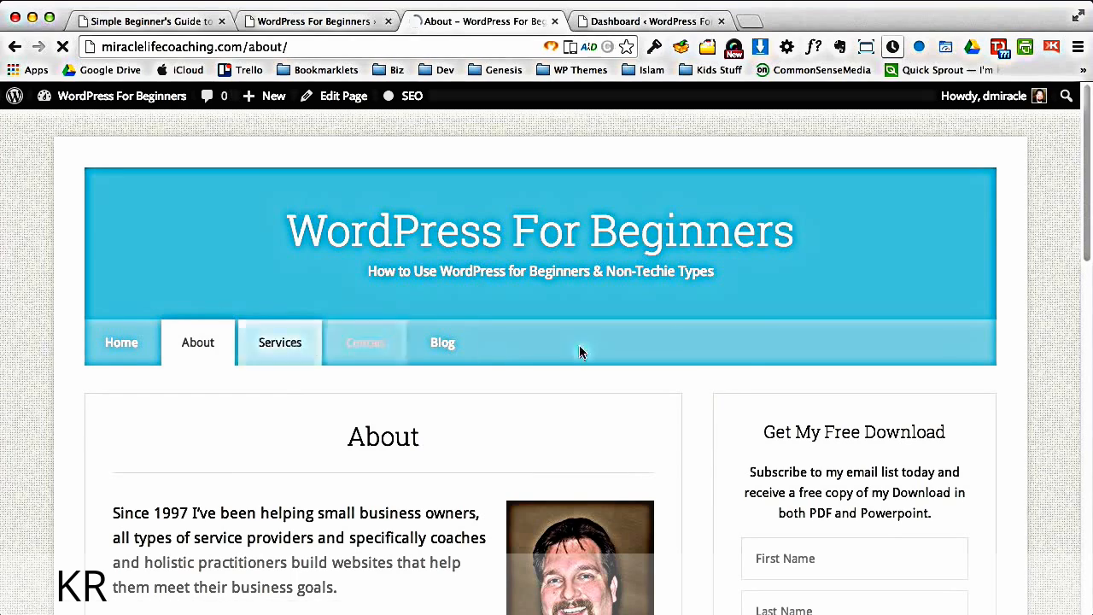
{"action": "left_click", "coordinate": [388, 352]}
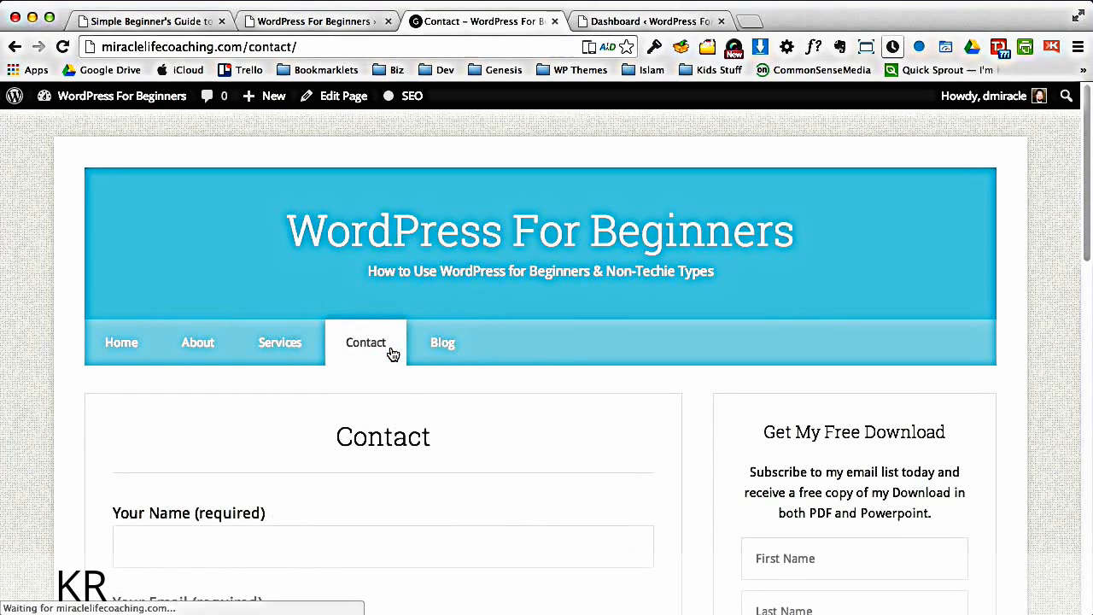
{"action": "left_click", "coordinate": [446, 346]}
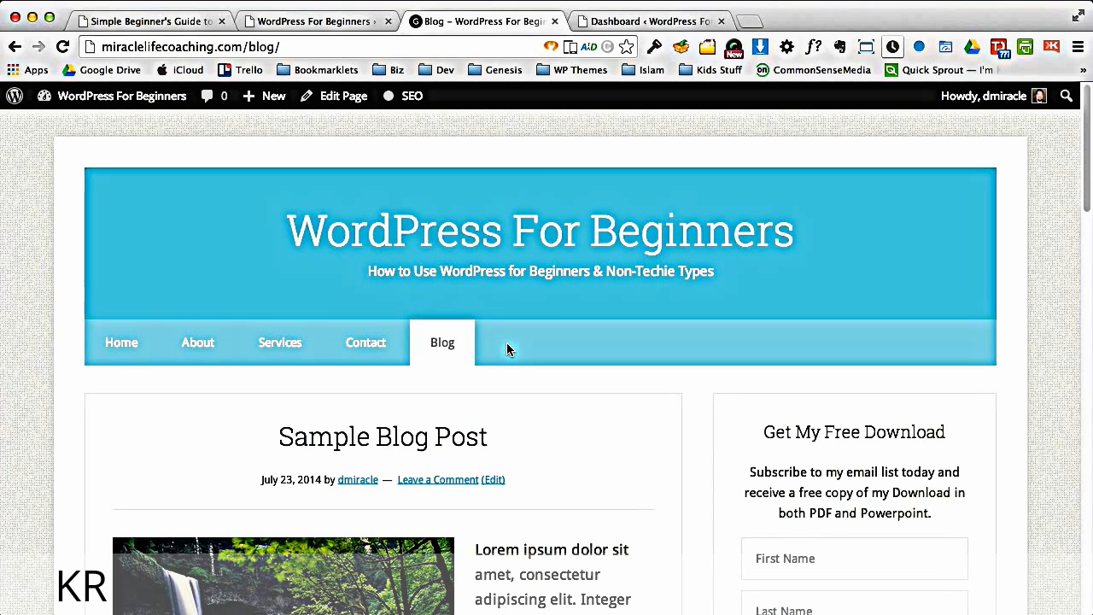
Fill in the username and account password on the WordPress login page, and switch to the admin Dashboard
{"action": "left_click", "coordinate": [315, 23]}
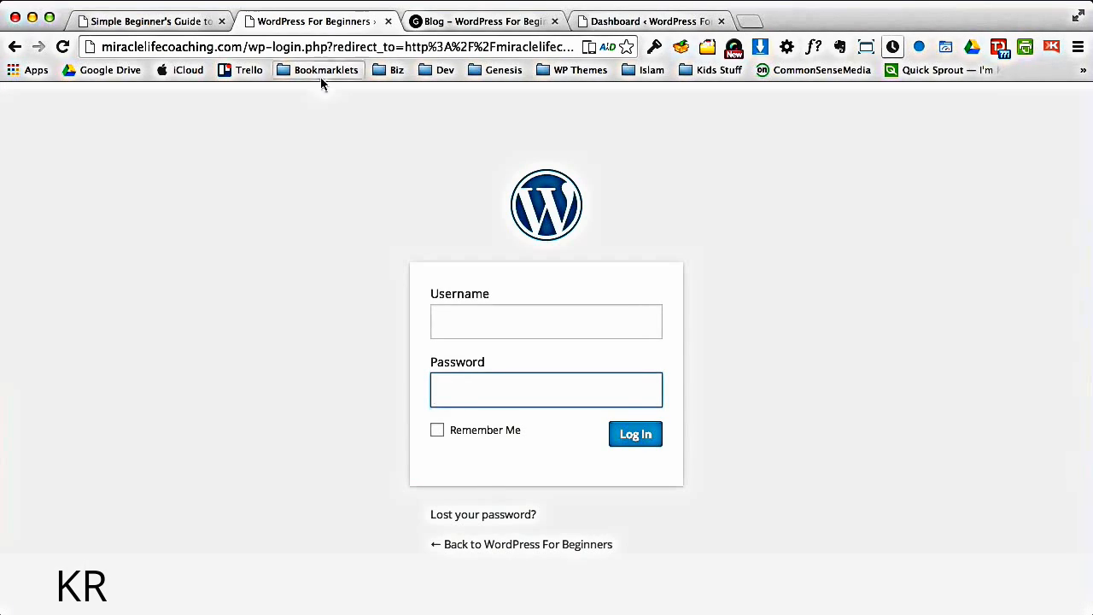
{"action": "left_click", "coordinate": [545, 325]}
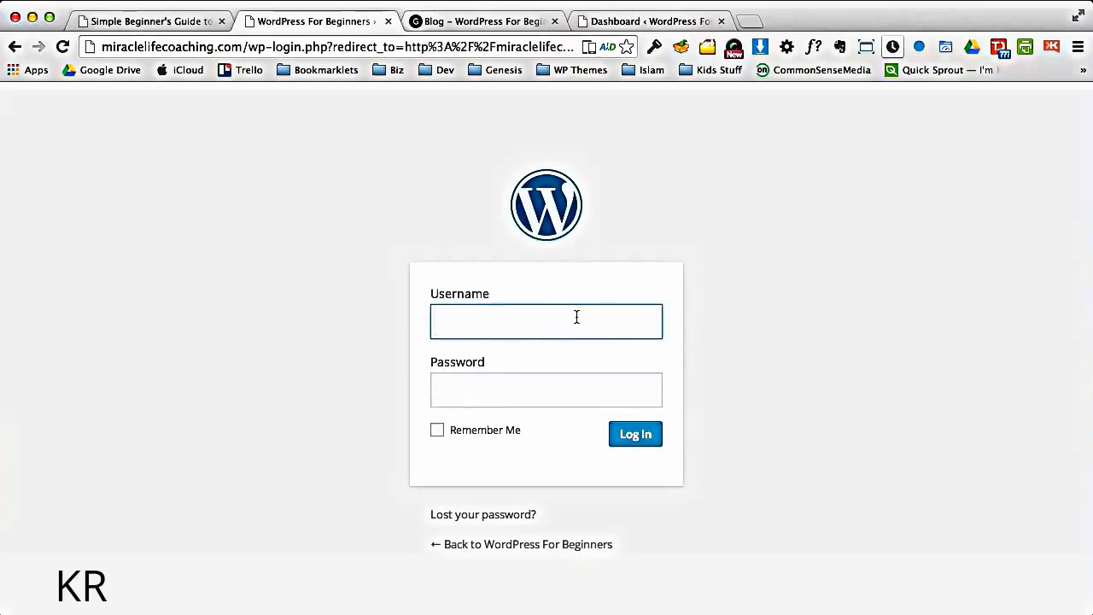
{"action": "key", "text": "Tab"}
{"action": "type", "text": "****"}
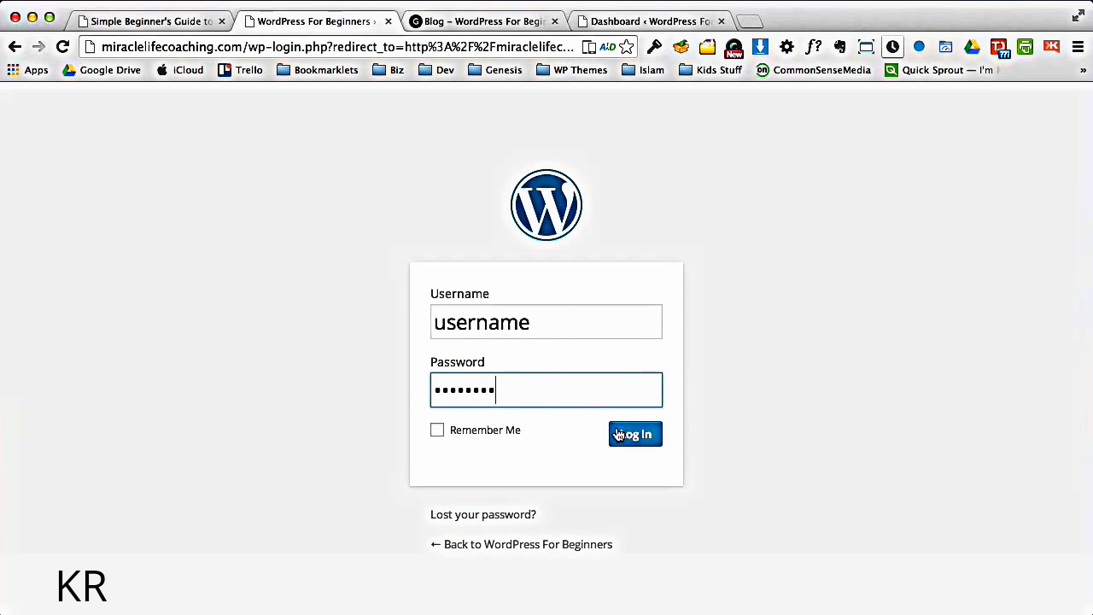
{"action": "left_click", "coordinate": [660, 24]}
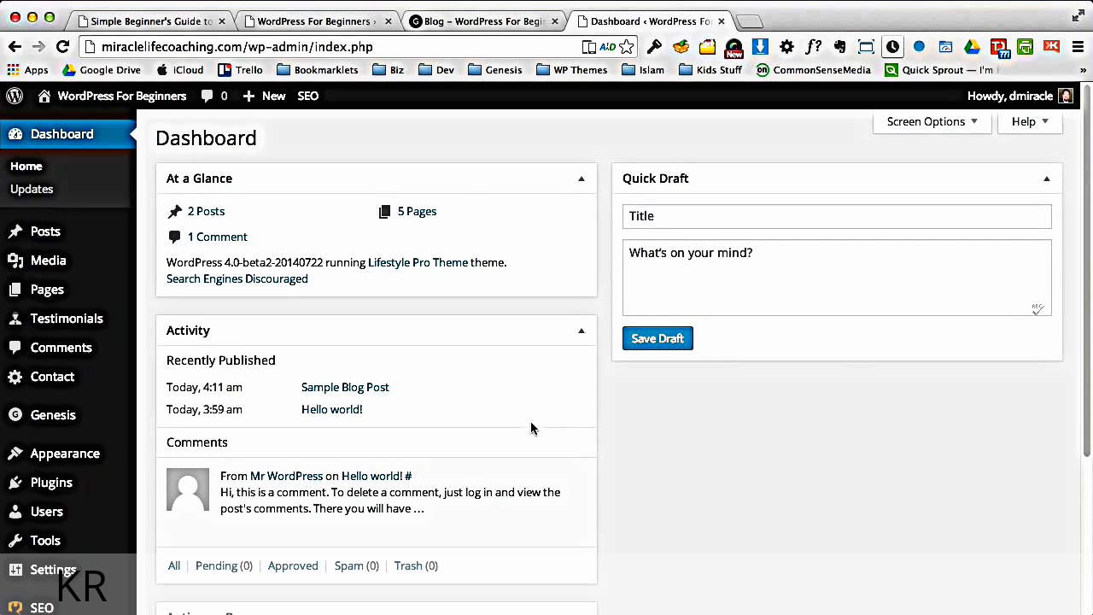
Compare the public site's Home page with the admin Dashboard, ending on the Dashboard
{"action": "left_click", "coordinate": [482, 20]}
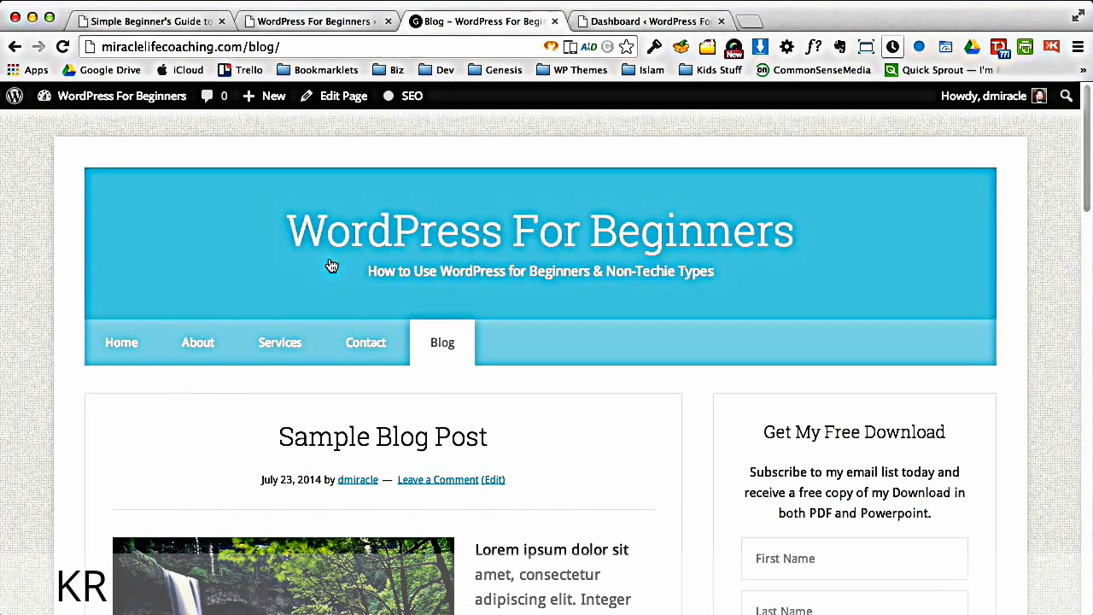
{"action": "left_click", "coordinate": [124, 345]}
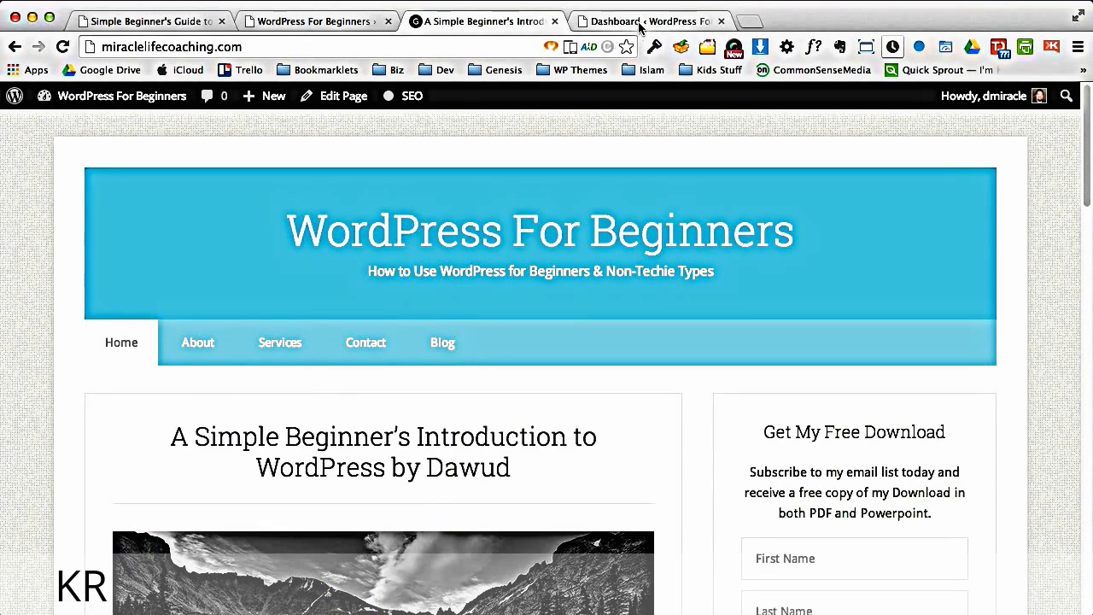
{"action": "left_click", "coordinate": [639, 23]}
{"action": "left_click", "coordinate": [544, 24]}
{"action": "left_click", "coordinate": [622, 21]}
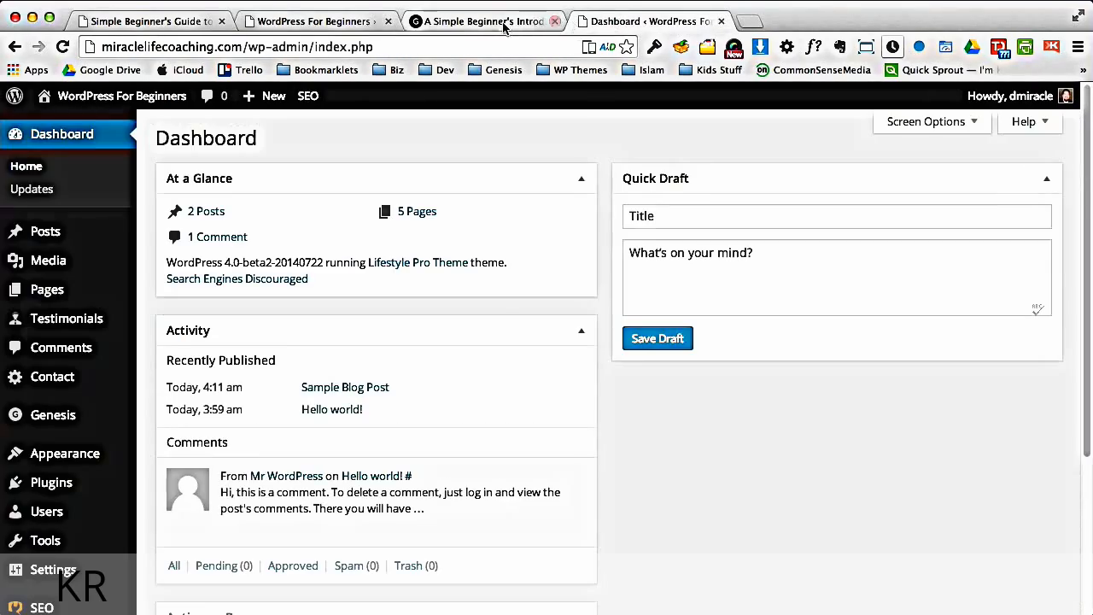
{"action": "left_click", "coordinate": [495, 21]}
{"action": "left_click", "coordinate": [610, 22]}
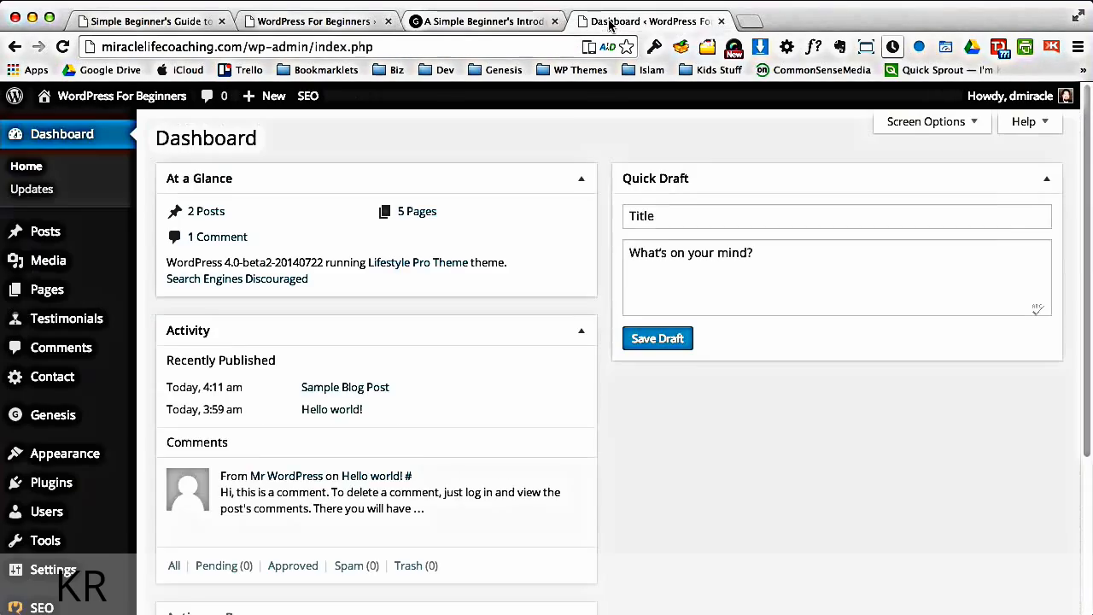
{"action": "left_click", "coordinate": [487, 20]}
{"action": "left_click", "coordinate": [630, 23]}
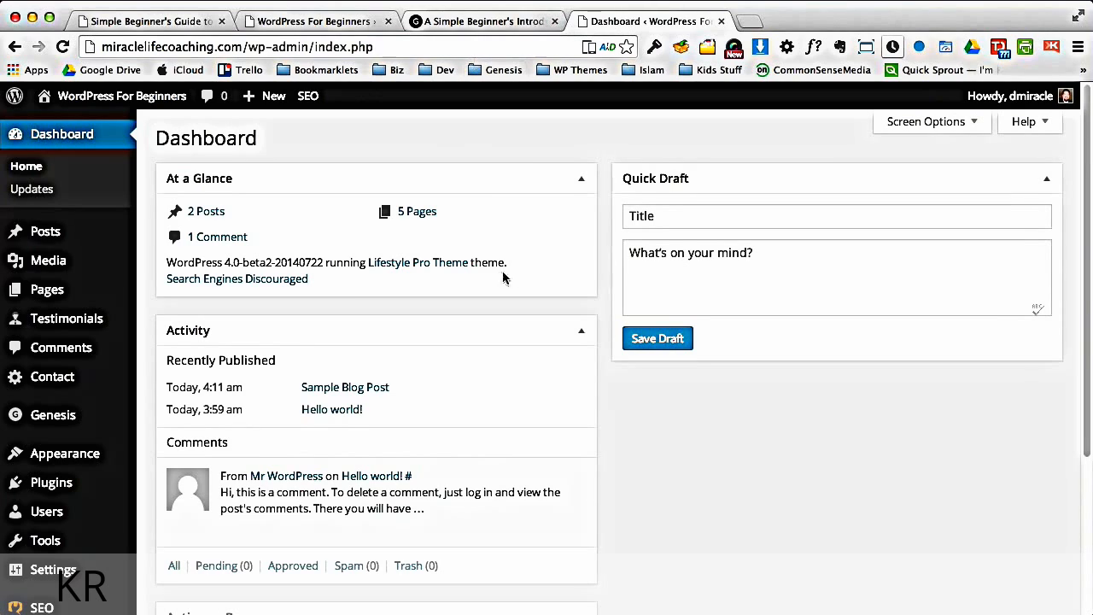
{"action": "left_click", "coordinate": [493, 22]}
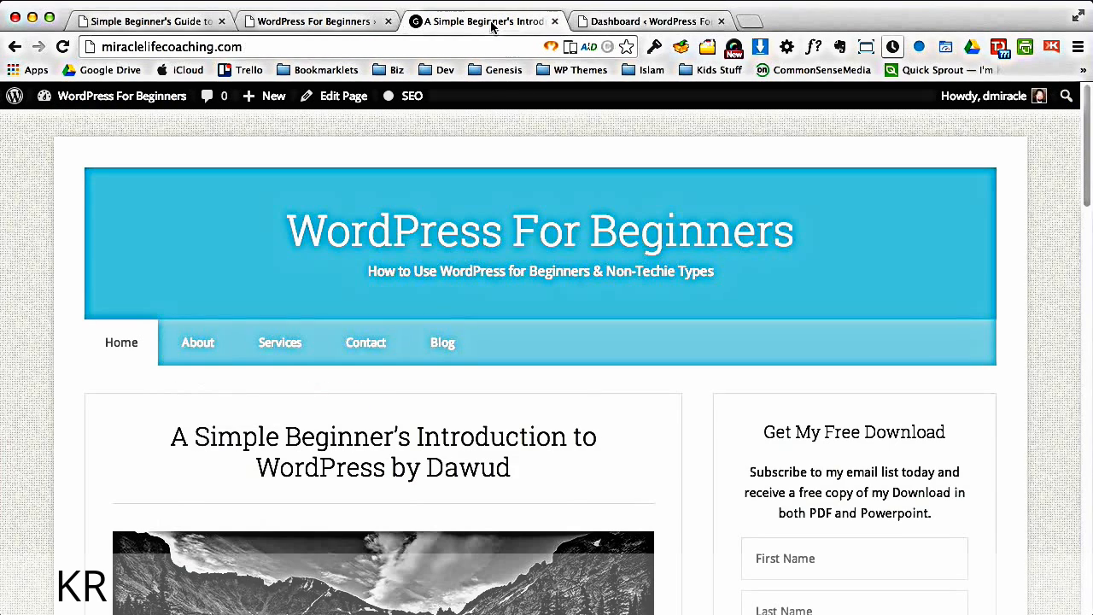
{"action": "left_click", "coordinate": [629, 23]}
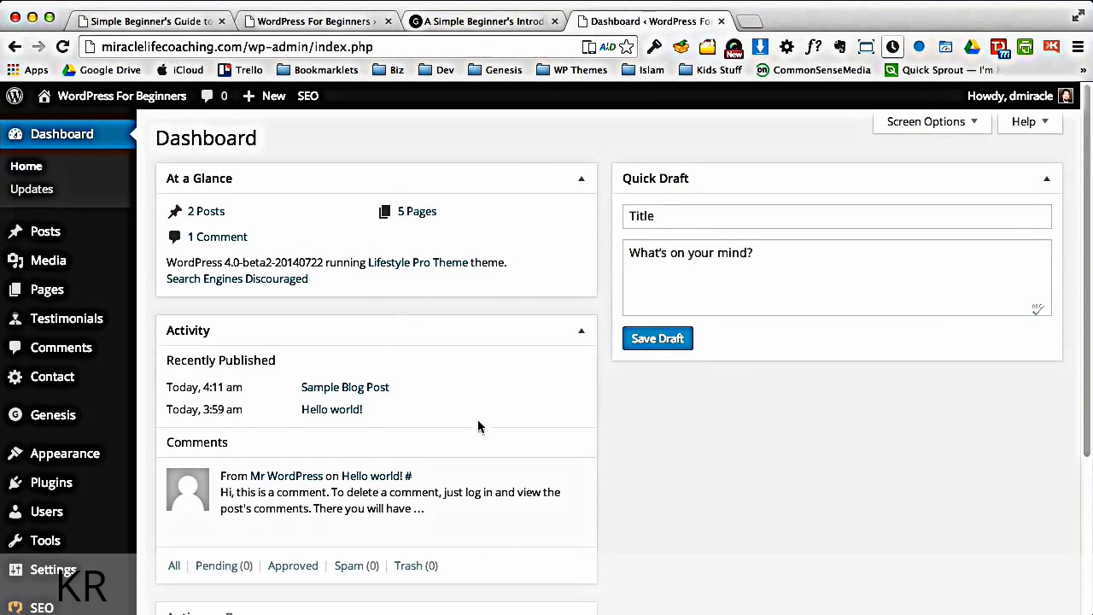
{"action": "left_click", "coordinate": [466, 15]}
{"action": "left_click", "coordinate": [608, 22]}
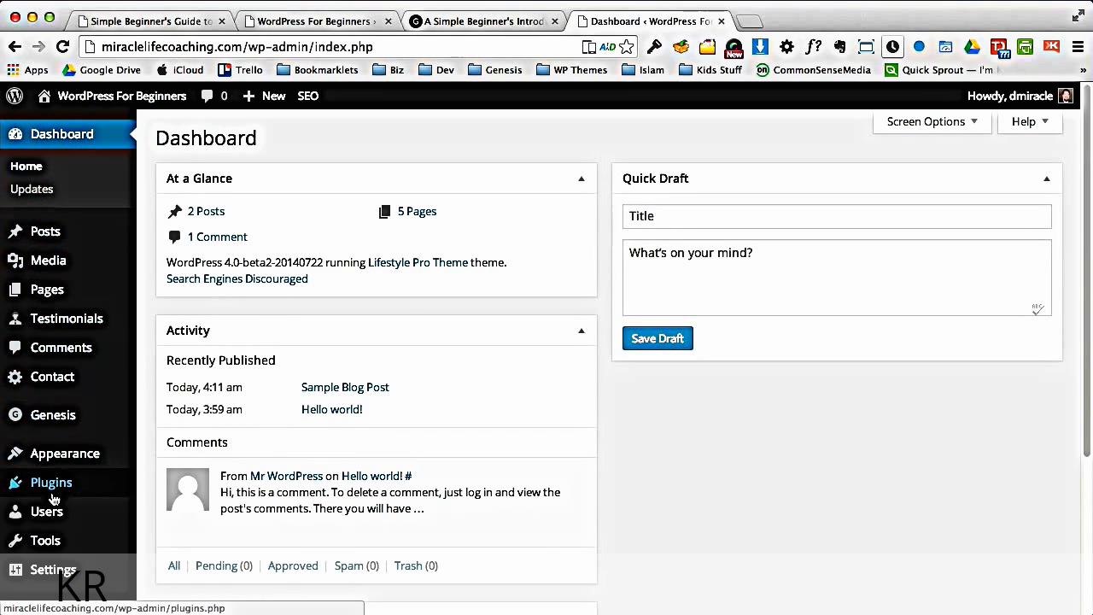
View the Media Library and open the list of all pages
{"action": "mouse_move", "coordinate": [76, 232]}
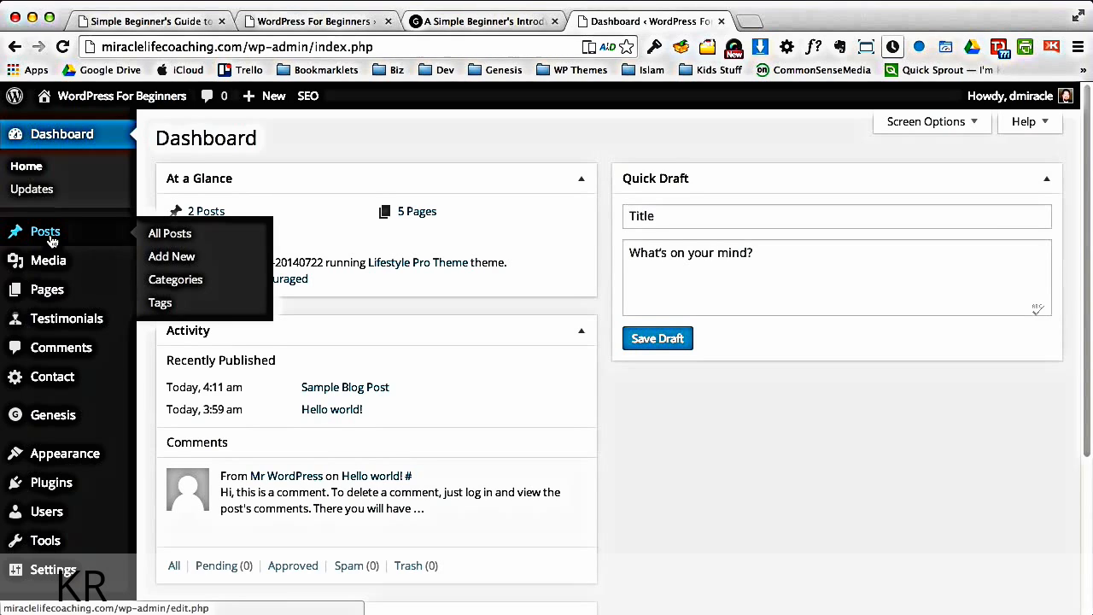
{"action": "left_click", "coordinate": [49, 261]}
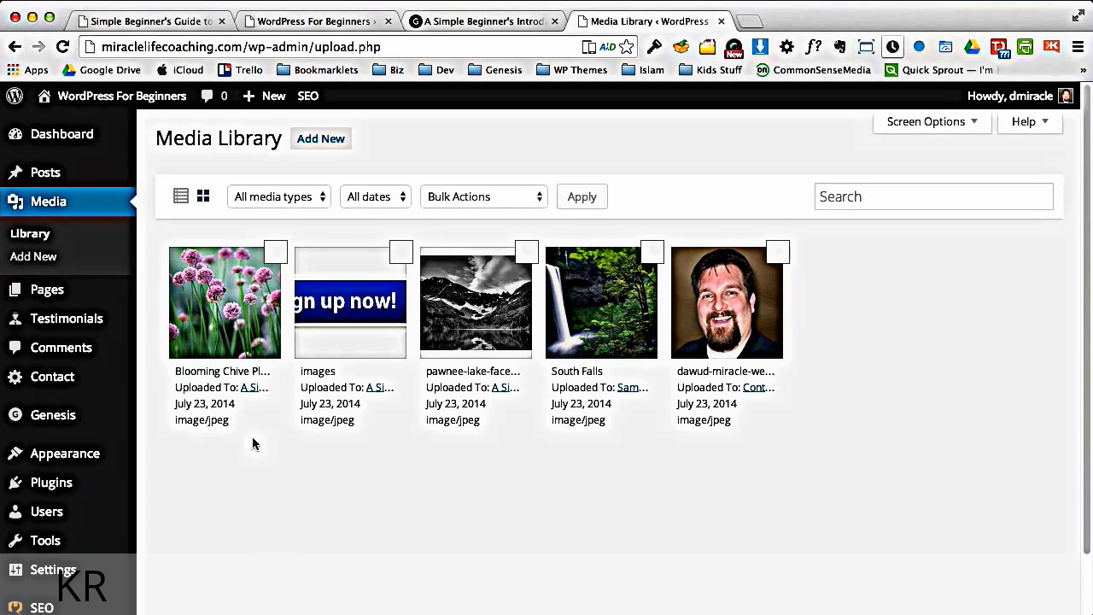
{"action": "mouse_move", "coordinate": [38, 291]}
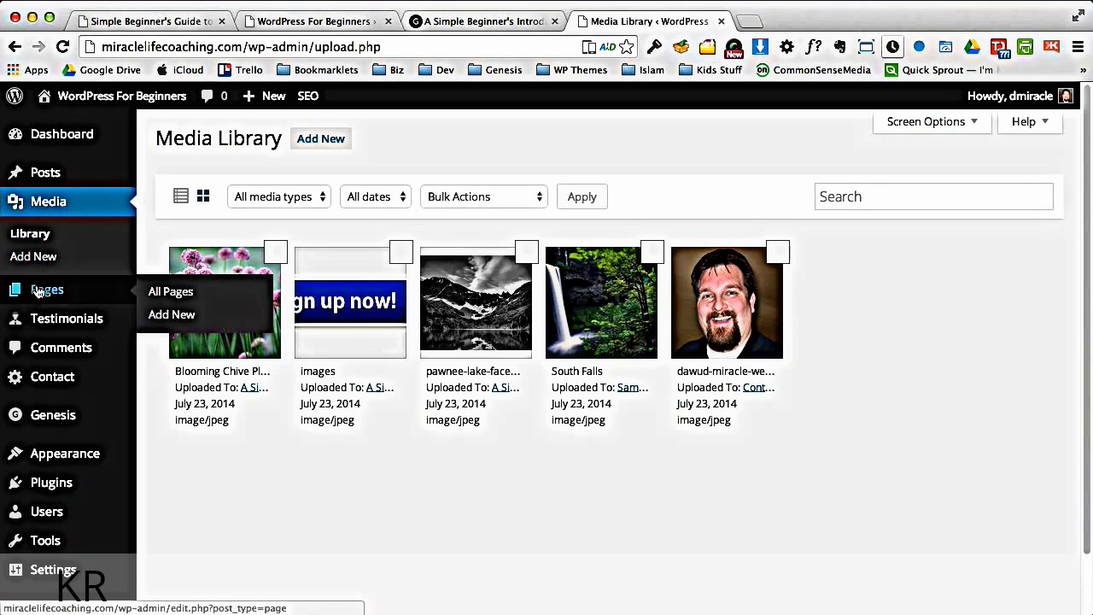
{"action": "left_click", "coordinate": [38, 291]}
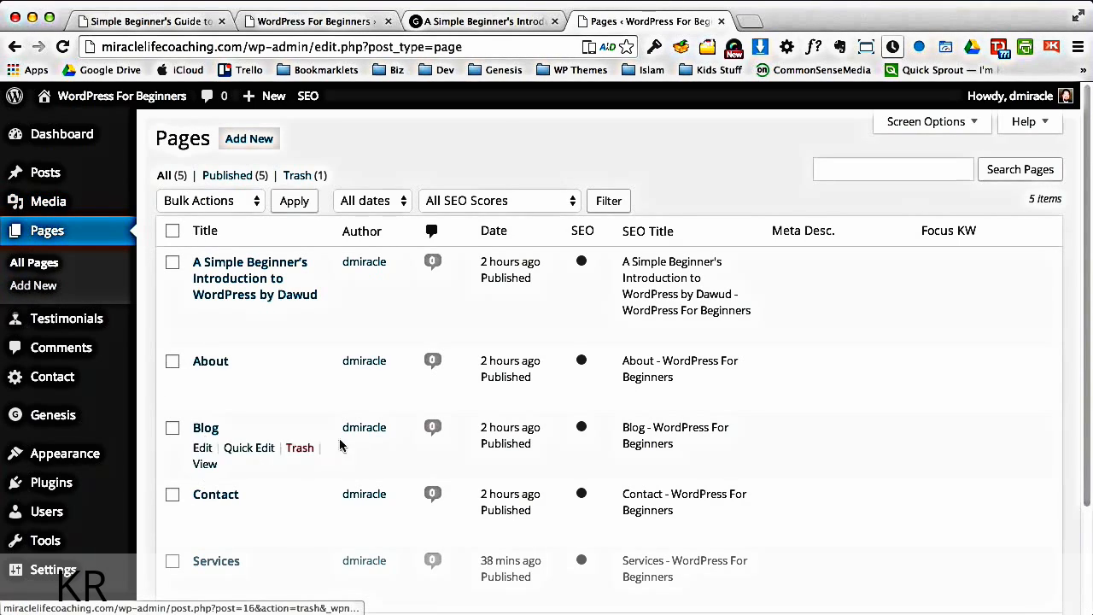
Examine the page title on the public home page against the admin Pages list
{"action": "left_click", "coordinate": [458, 24]}
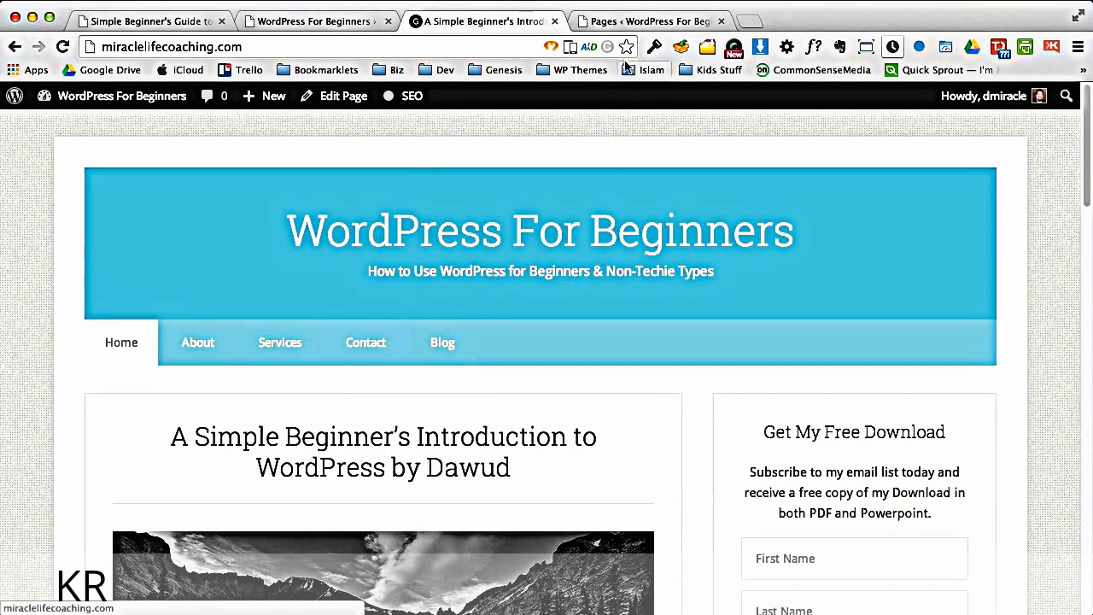
{"action": "left_click", "coordinate": [629, 21]}
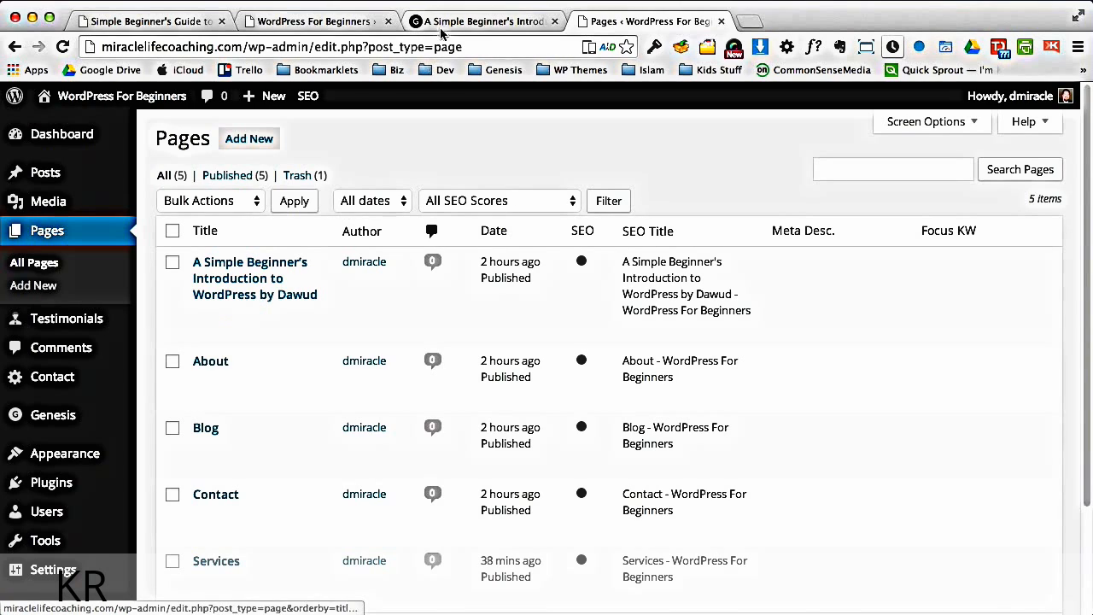
{"action": "left_click", "coordinate": [461, 21]}
{"action": "left_click_drag", "start_coordinate": [524, 475], "coordinate": [170, 437]}
{"action": "left_click", "coordinate": [555, 469]}
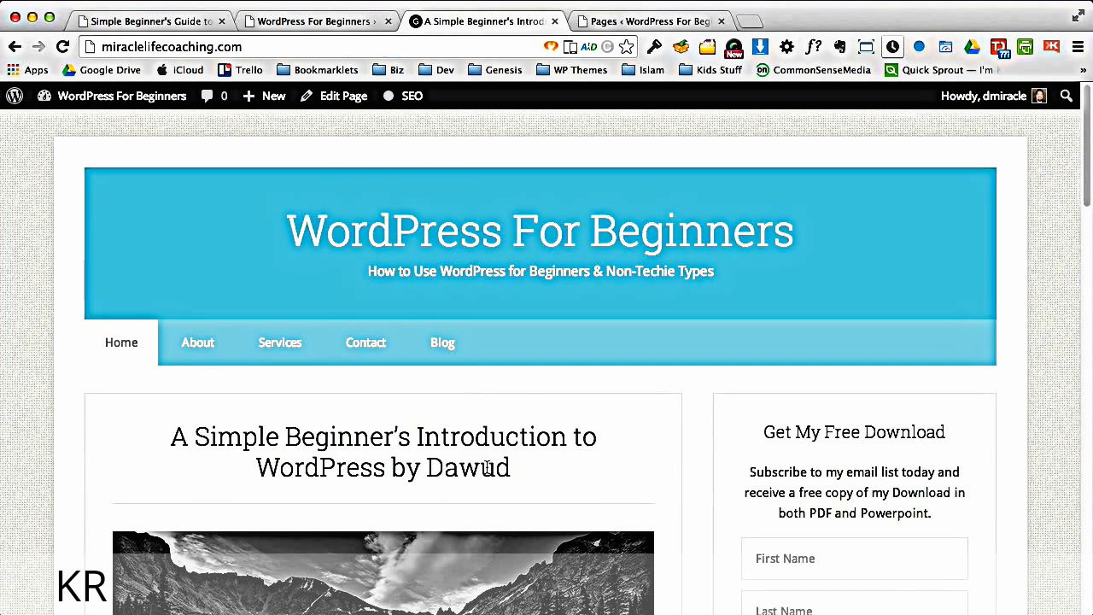
{"action": "left_click", "coordinate": [638, 20]}
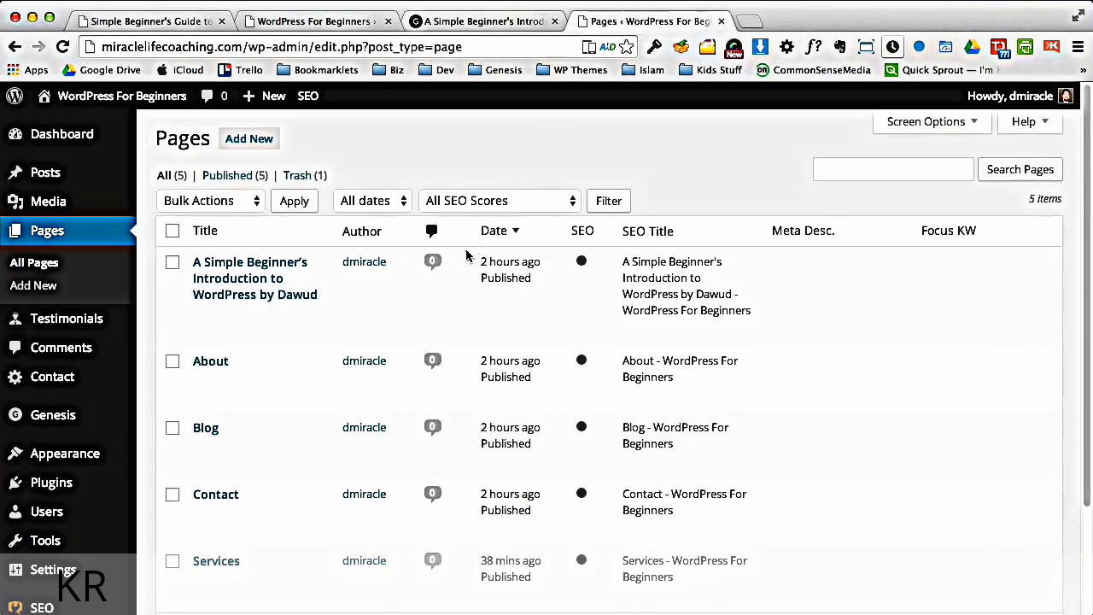
Shorten the home page's title to "A Simple Beginner's Introduction to WordPress" and update the page
{"action": "left_click", "coordinate": [243, 290]}
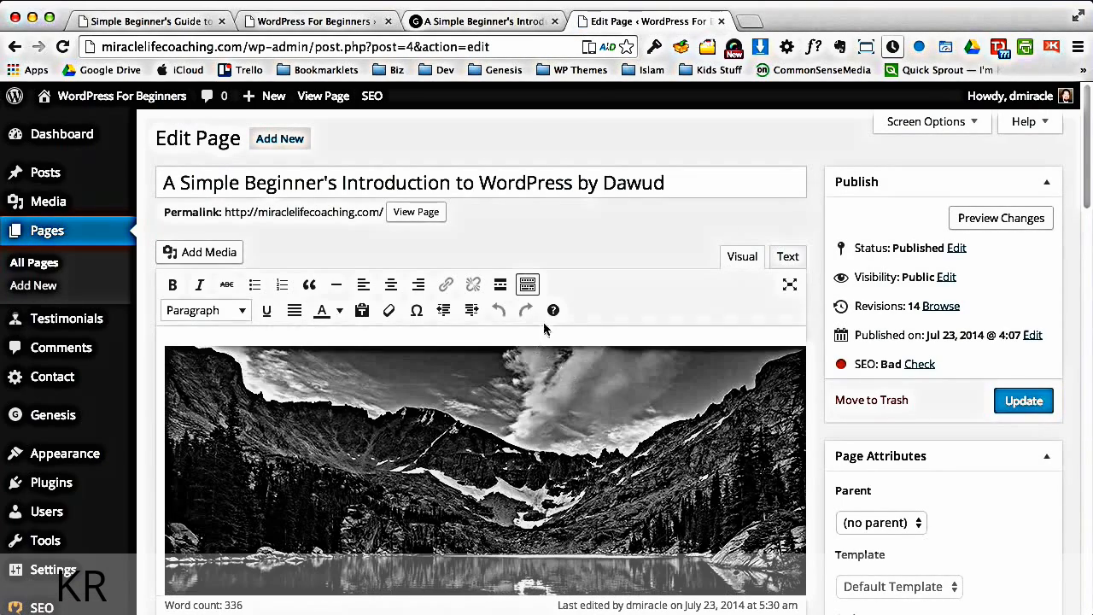
{"action": "left_click_drag", "start_coordinate": [666, 183], "coordinate": [580, 182]}
{"action": "key", "text": "BackSpace"}
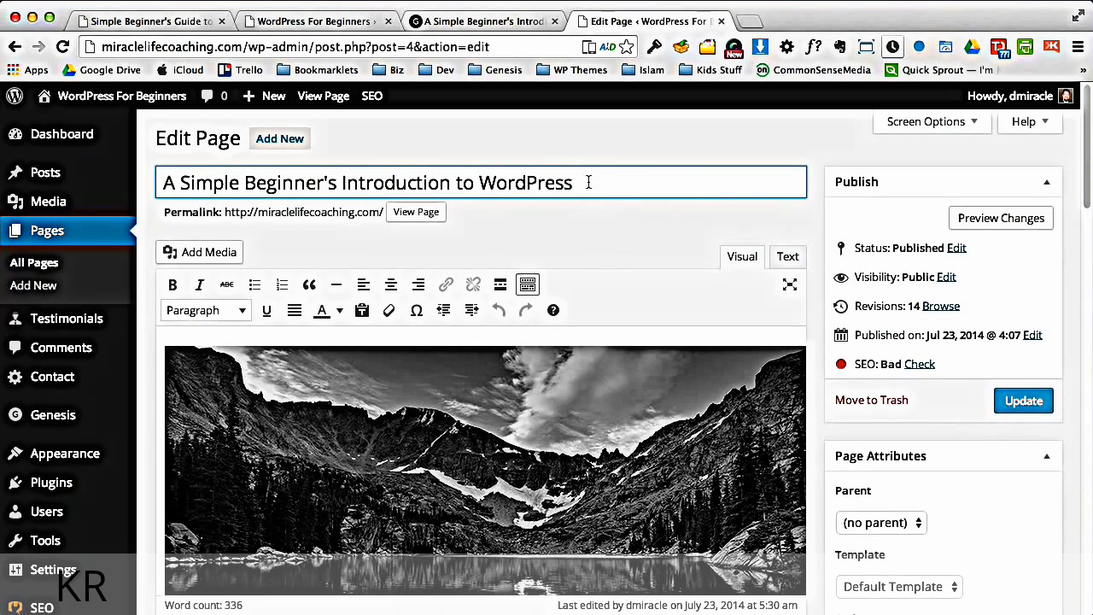
{"action": "mouse_move", "coordinate": [588, 183]}
{"action": "left_mouse_down"}
{"action": "mouse_move", "coordinate": [245, 183]}
{"action": "mouse_move", "coordinate": [573, 183]}
{"action": "left_mouse_up"}
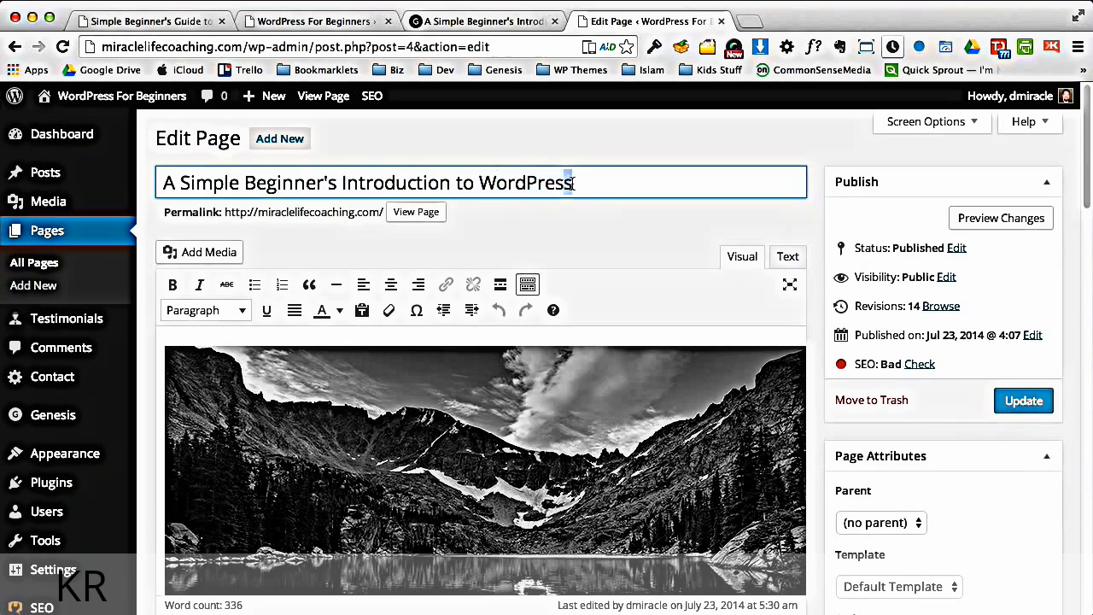
{"action": "left_click", "coordinate": [1024, 401]}
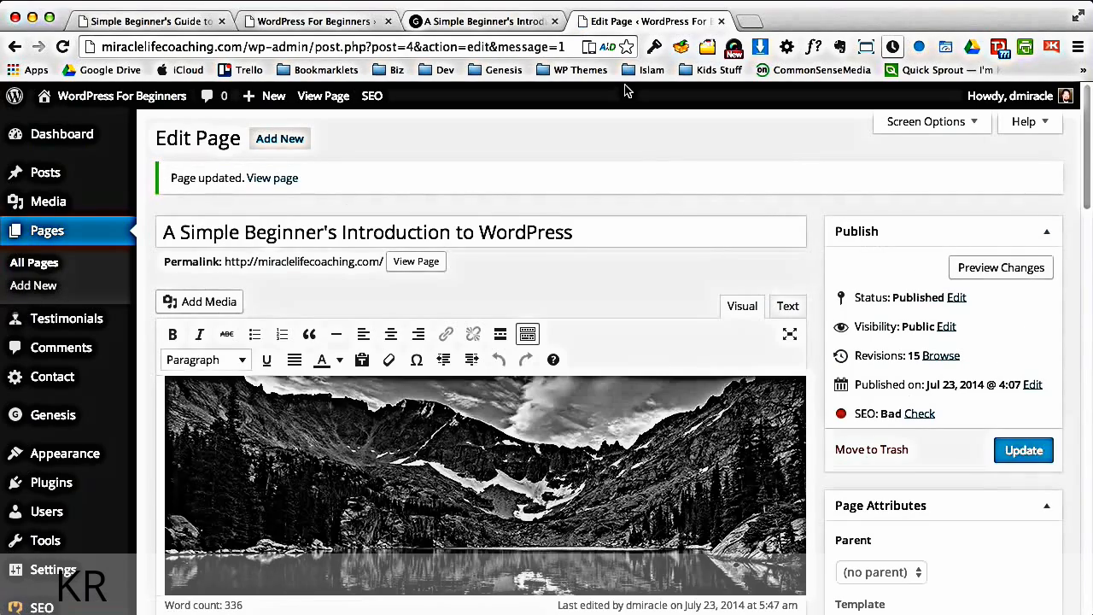
Check the edited title on the public home page
{"action": "left_click", "coordinate": [483, 20]}
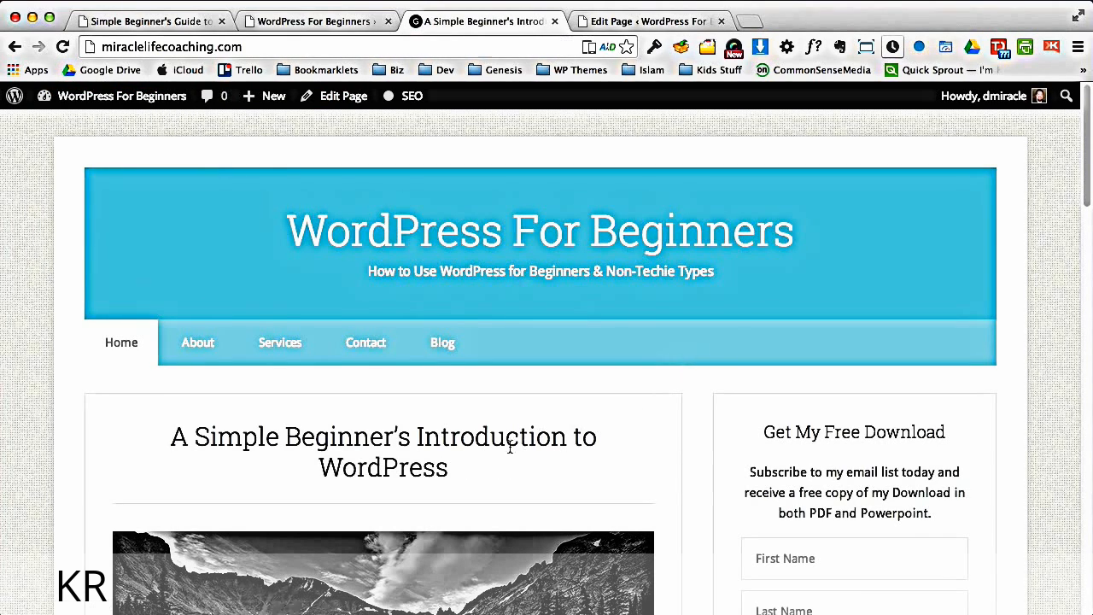
{"action": "left_click_drag", "start_coordinate": [448, 467], "coordinate": [150, 436]}
{"action": "left_click", "coordinate": [538, 477]}
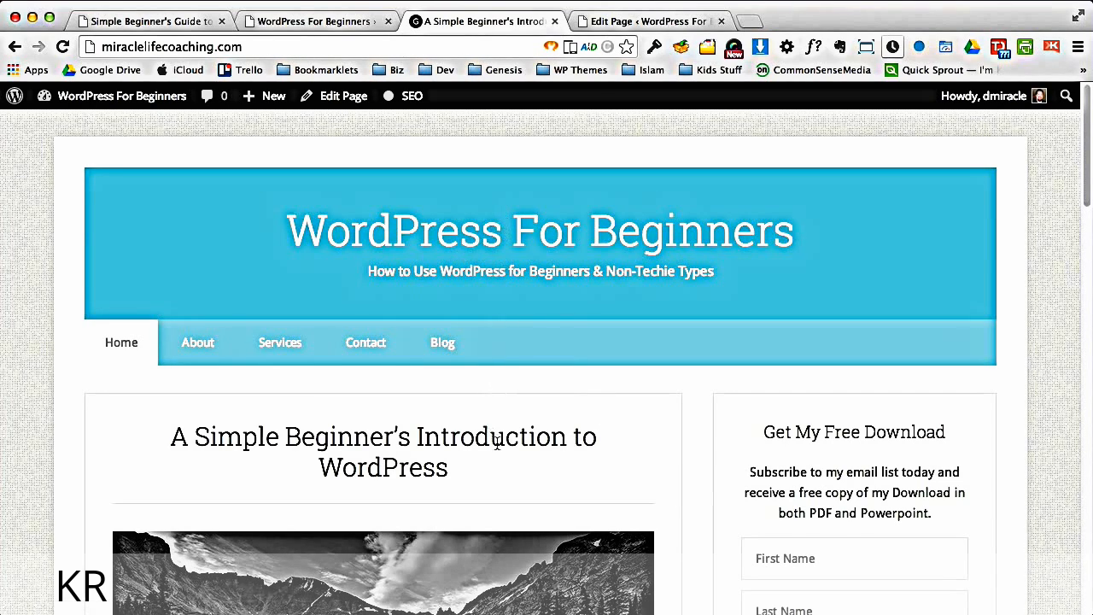
Return to the list of all pages, and look through the full length of the public home page
{"action": "left_click", "coordinate": [621, 27]}
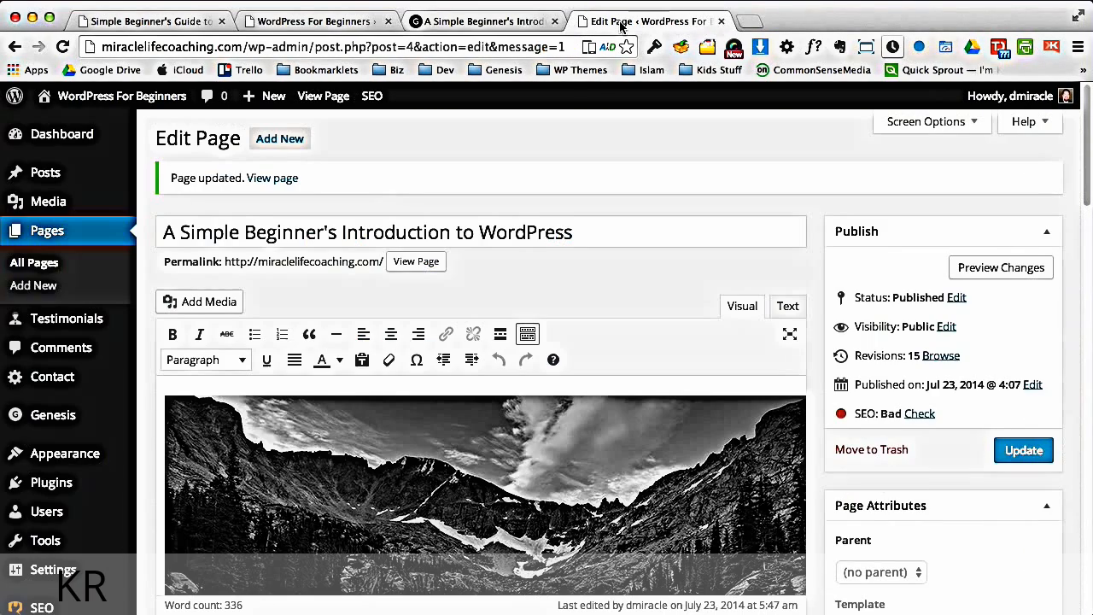
{"action": "left_click", "coordinate": [34, 262]}
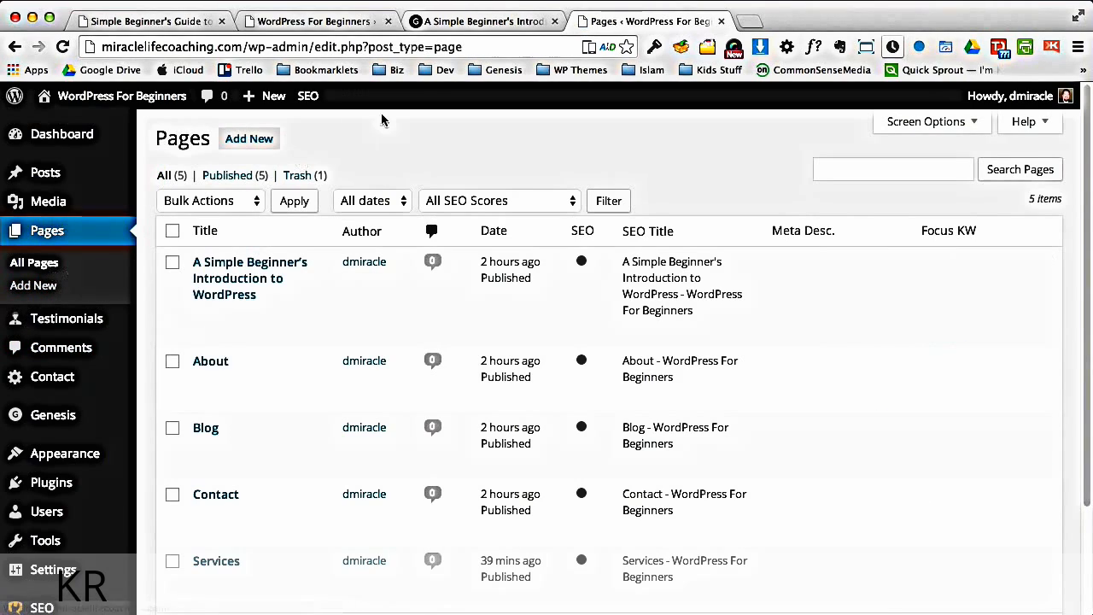
{"action": "left_click", "coordinate": [465, 22]}
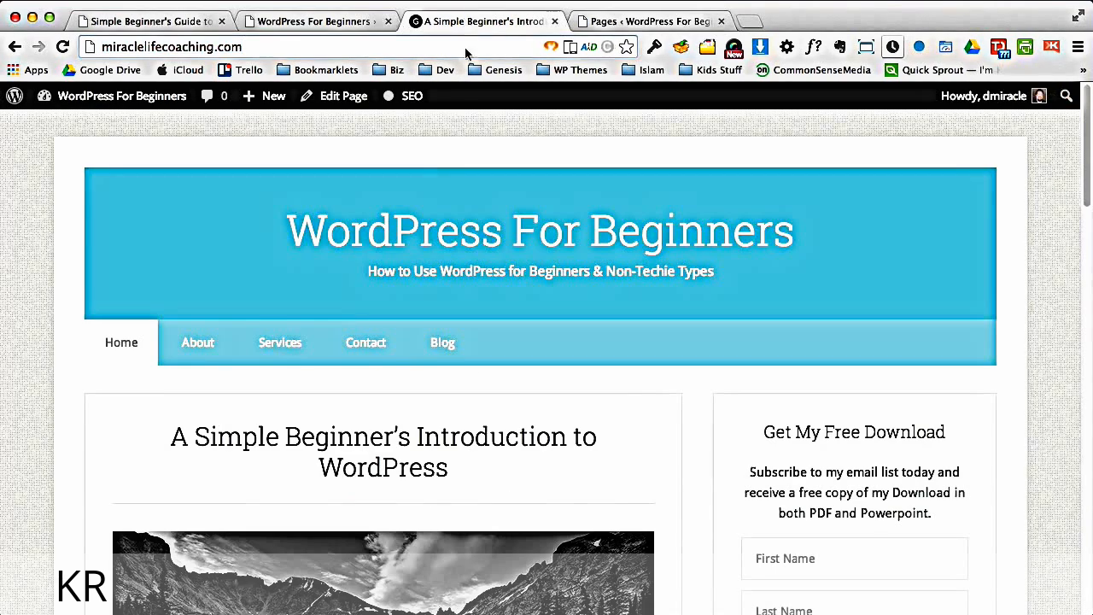
{"action": "left_click", "coordinate": [138, 345]}
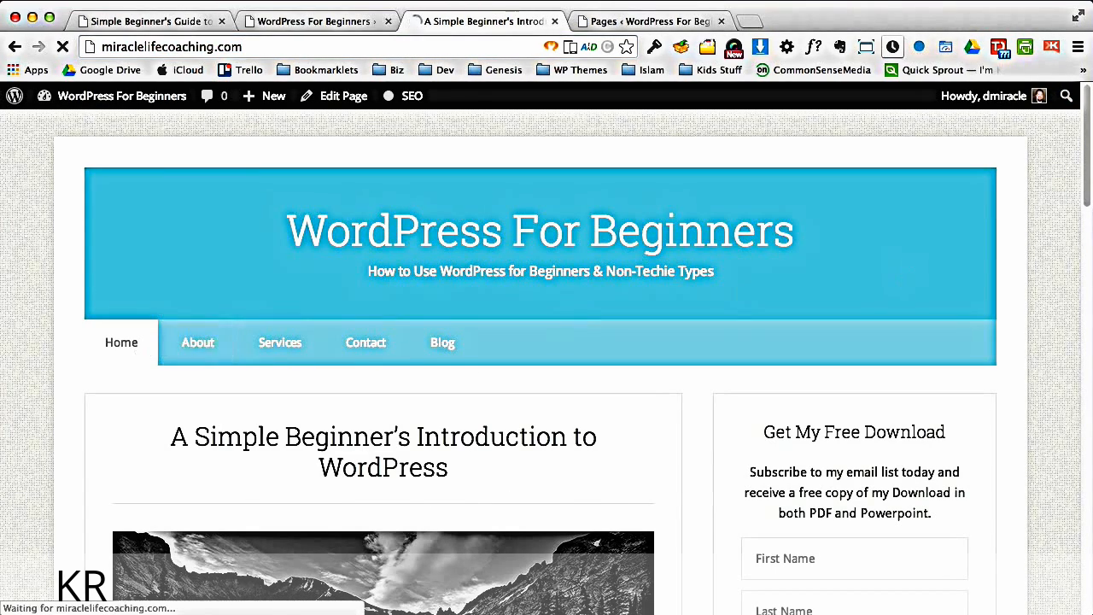
{"action": "left_click_drag", "start_coordinate": [1088, 198], "coordinate": [1089, 551]}
{"action": "scroll", "coordinate": [946, 180], "scroll_direction": "up", "scroll_amount": 15}
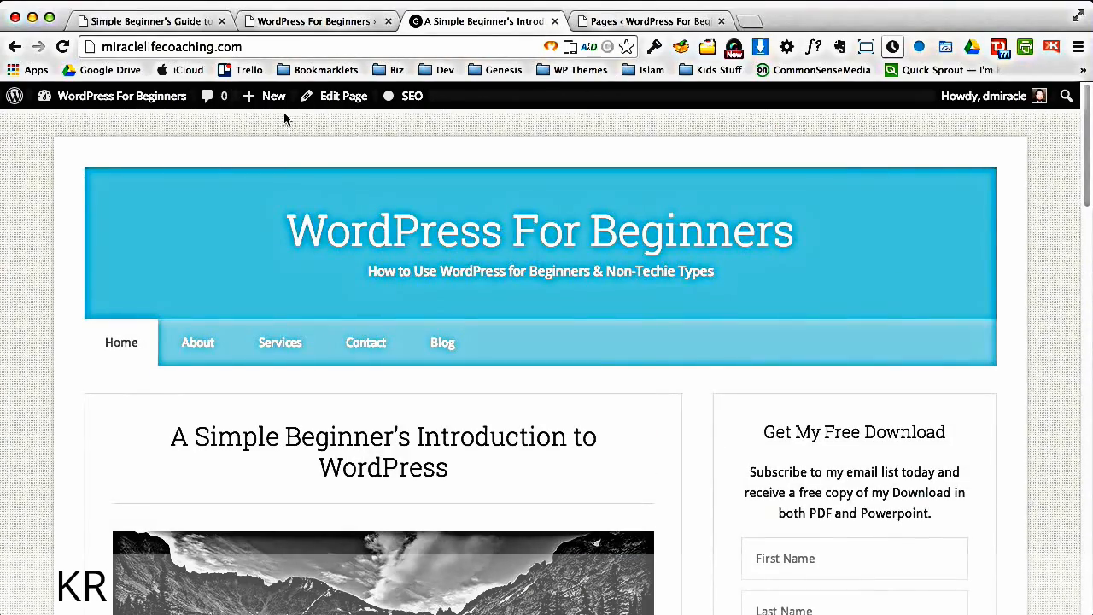
Look over the public Services page, the login page and the public home page, and return to Services
{"action": "left_click", "coordinate": [290, 342]}
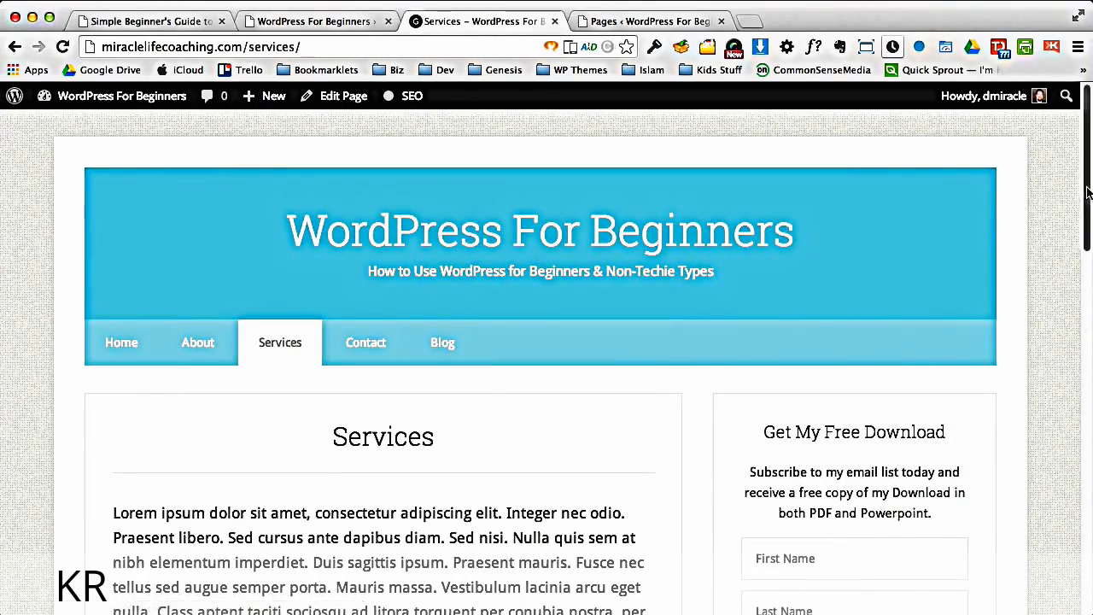
{"action": "left_click_drag", "start_coordinate": [1087, 194], "coordinate": [1063, 207]}
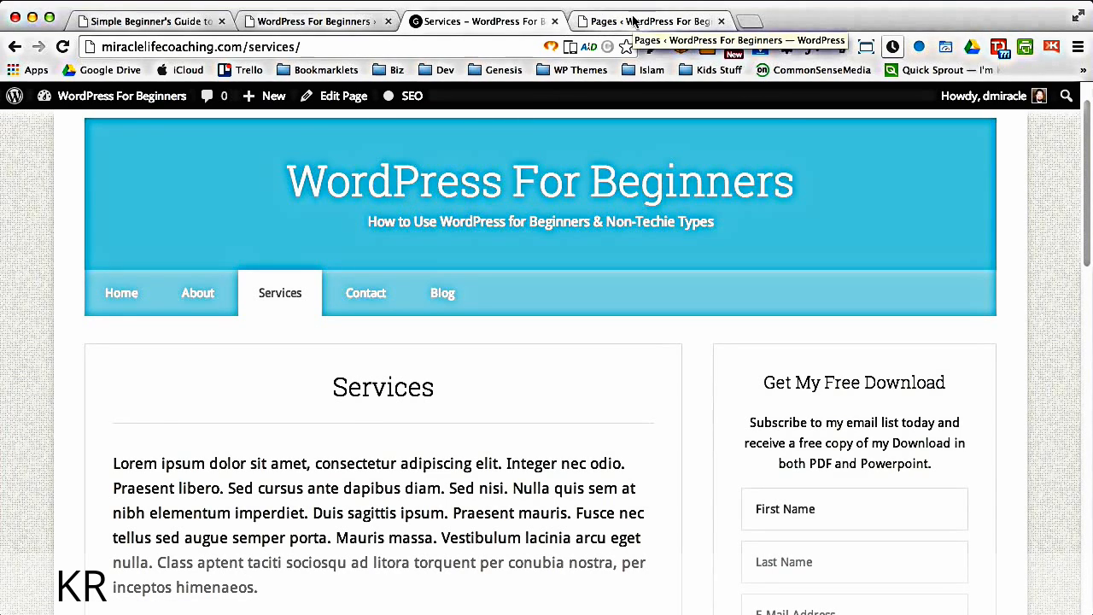
{"action": "left_click", "coordinate": [274, 22]}
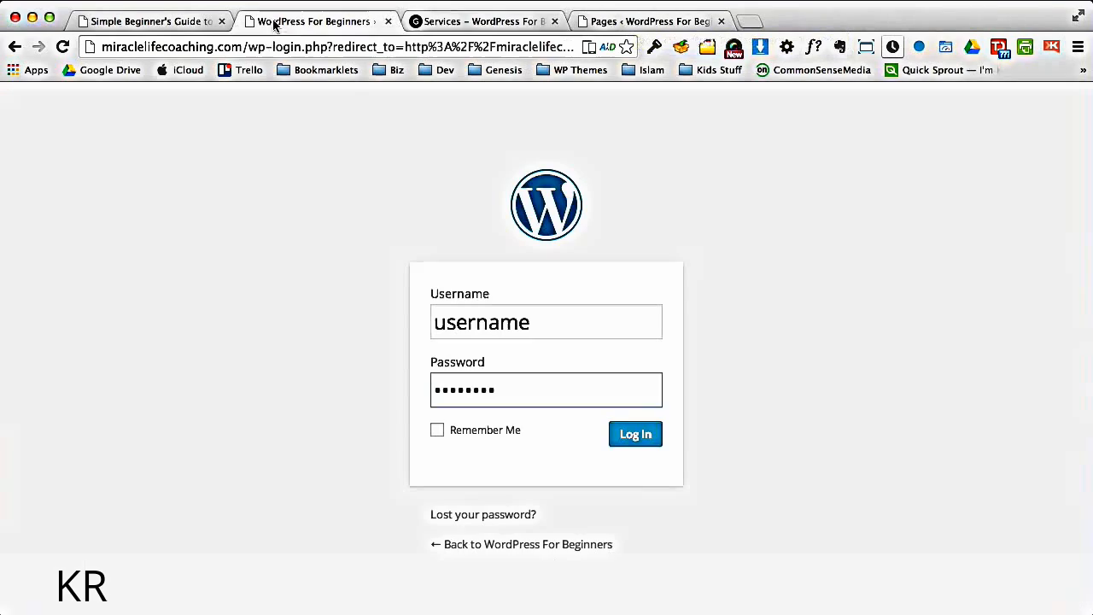
{"action": "left_click", "coordinate": [461, 23]}
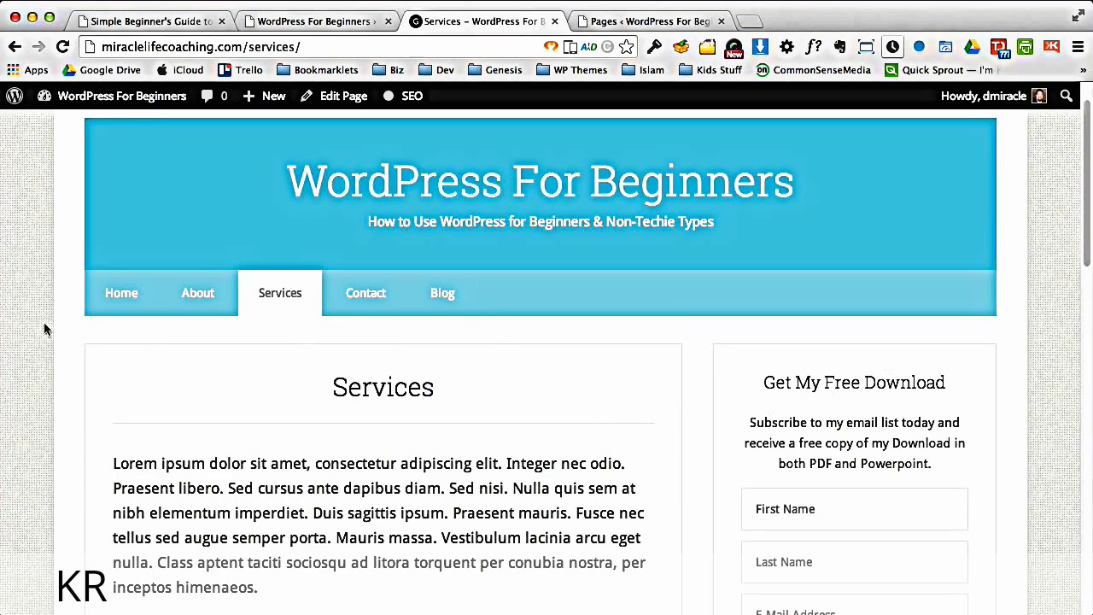
{"action": "left_click", "coordinate": [120, 294]}
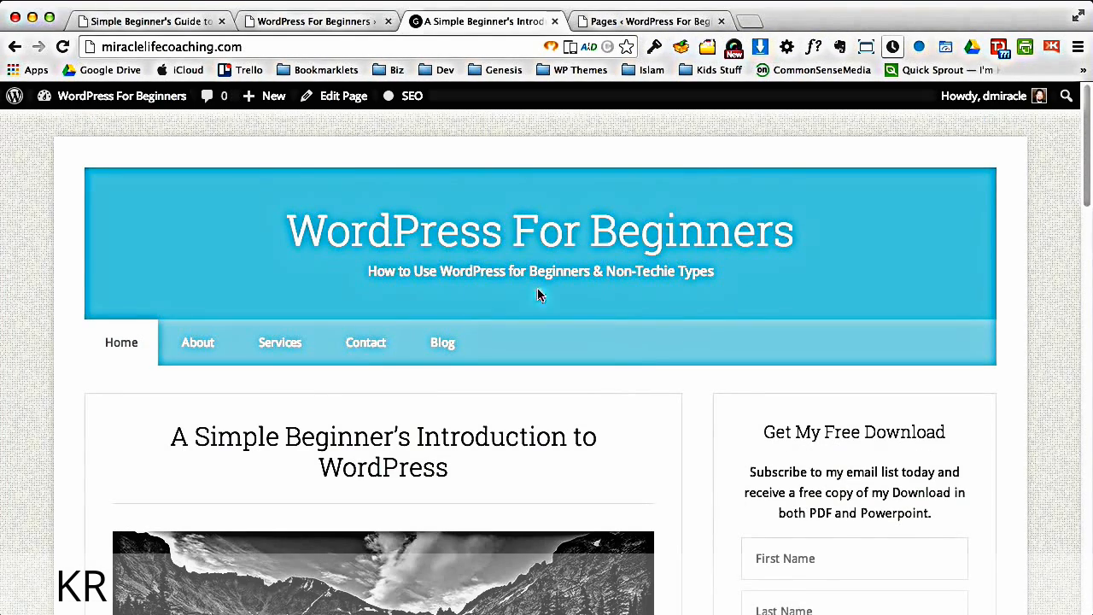
{"action": "left_click", "coordinate": [275, 348]}
Open the Services page for editing and make its opening sentence, "Lorem ipsum dolor sit amet, consectetur adipiscing elit", bold
{"action": "key", "text": "ctrl+Tab"}
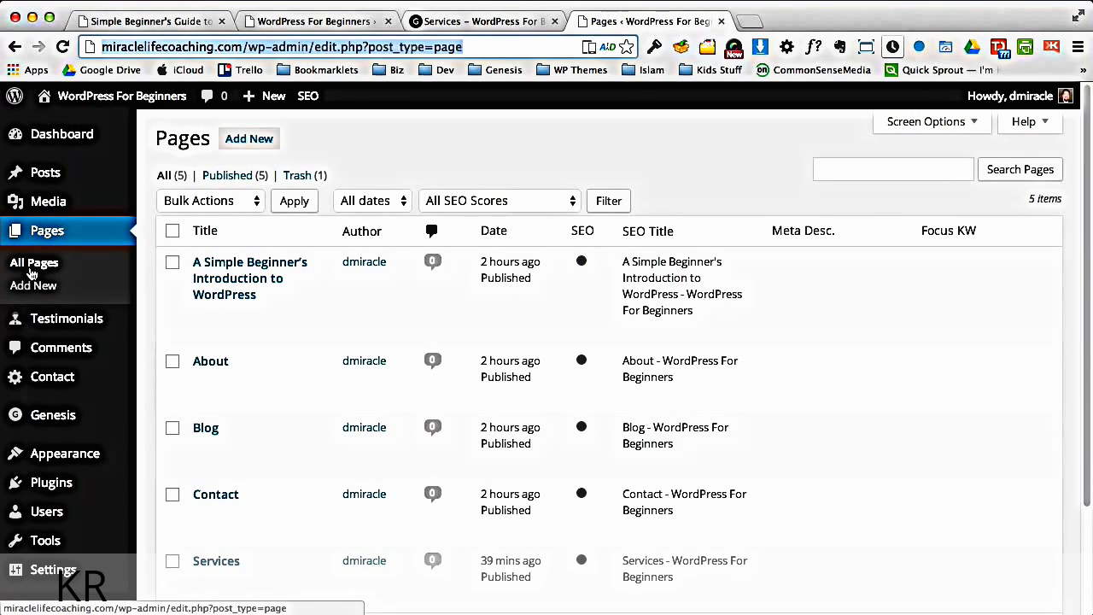
{"action": "left_click", "coordinate": [205, 564]}
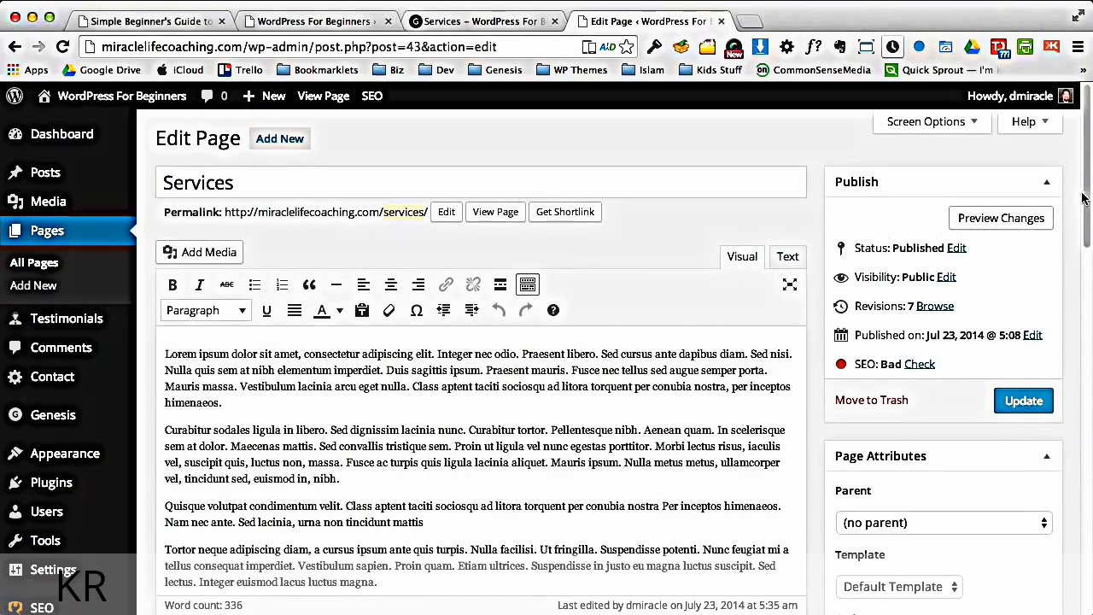
{"action": "left_click_drag", "start_coordinate": [1083, 190], "coordinate": [1082, 221]}
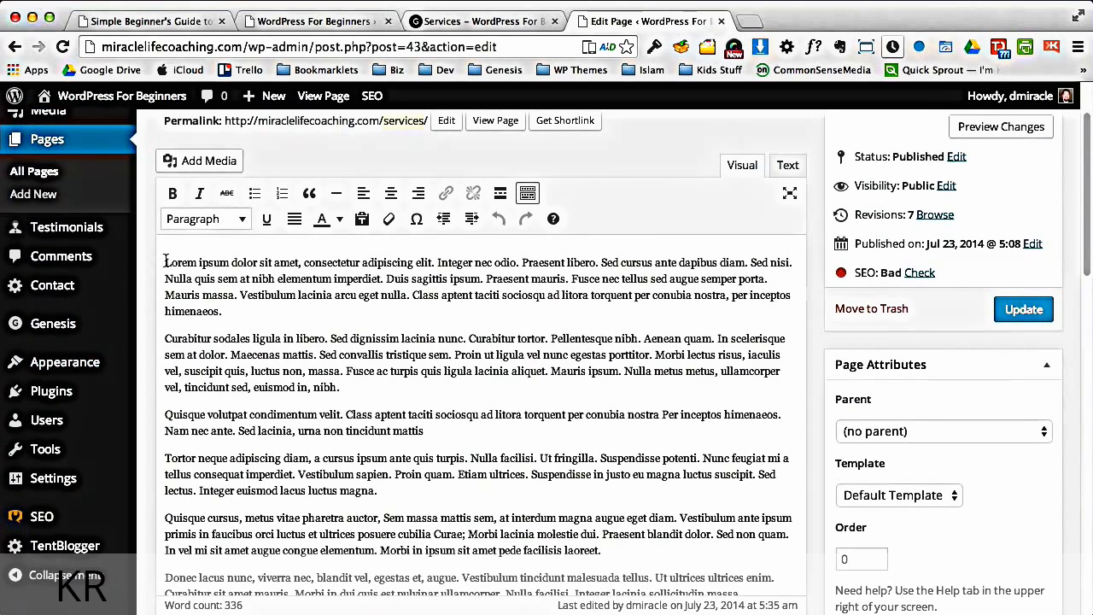
{"action": "left_click_drag", "start_coordinate": [165, 261], "coordinate": [420, 270]}
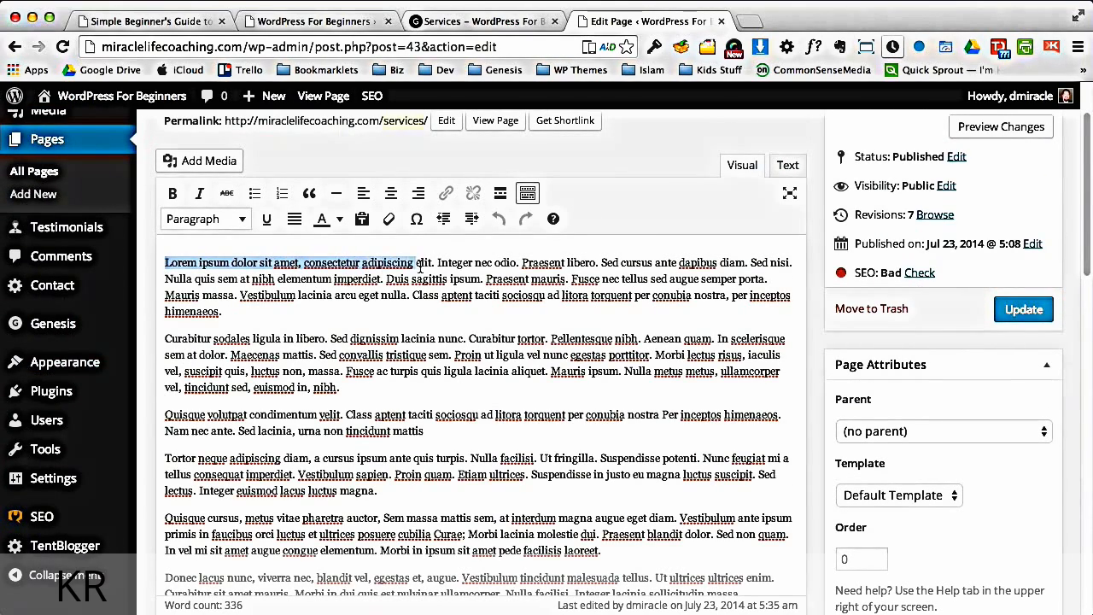
{"action": "left_click", "coordinate": [172, 193]}
{"action": "left_click", "coordinate": [504, 338]}
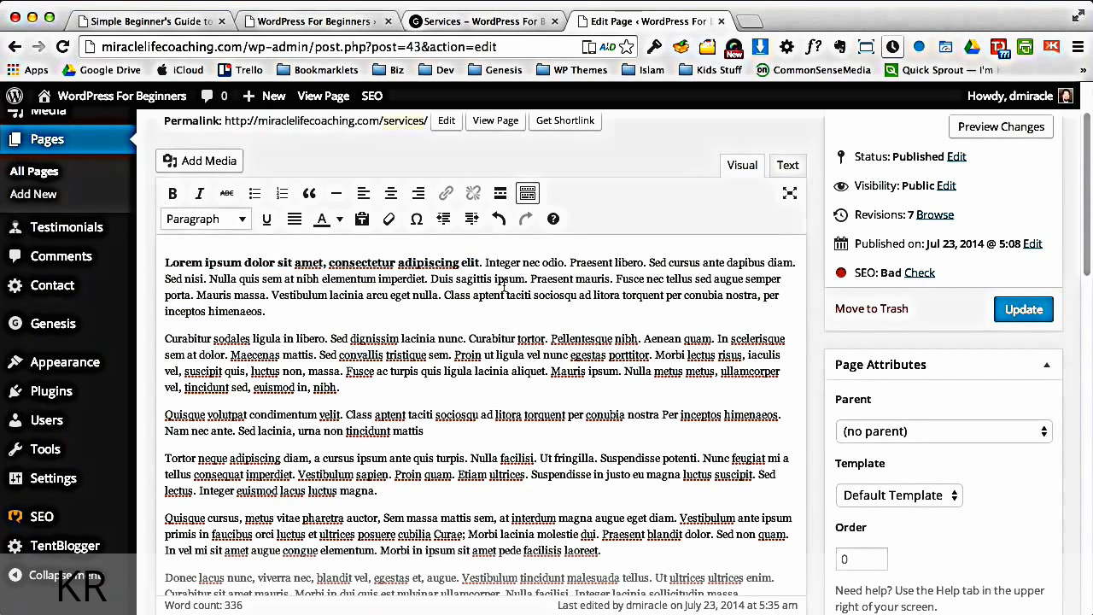
In the first paragraph, italicize "Duis sagittis ipsum. Praesent mauris." and make the closing sentence, starting "Class aptent taciti", bold and italic
{"action": "left_click_drag", "start_coordinate": [430, 278], "coordinate": [614, 280]}
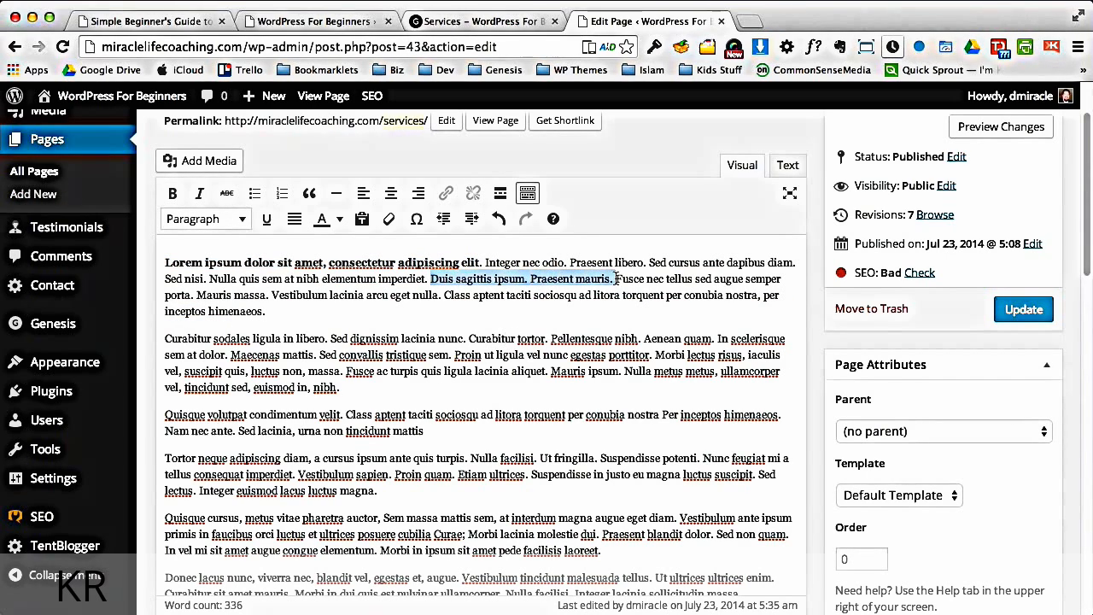
{"action": "left_click", "coordinate": [199, 193]}
{"action": "left_click_drag", "start_coordinate": [445, 295], "coordinate": [745, 316]}
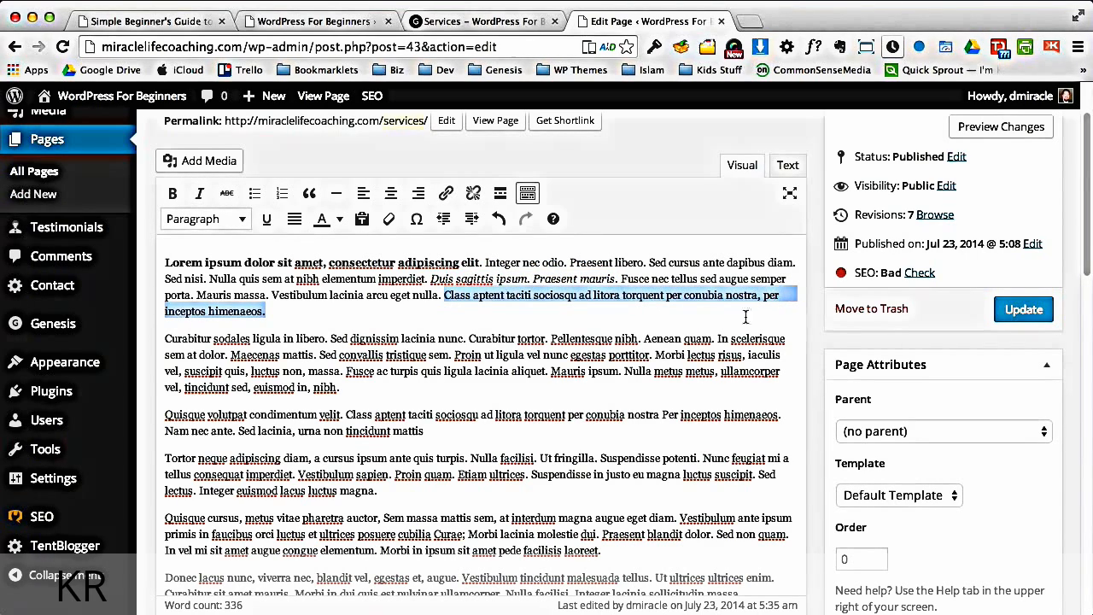
{"action": "left_click", "coordinate": [173, 193]}
{"action": "left_click", "coordinate": [198, 193]}
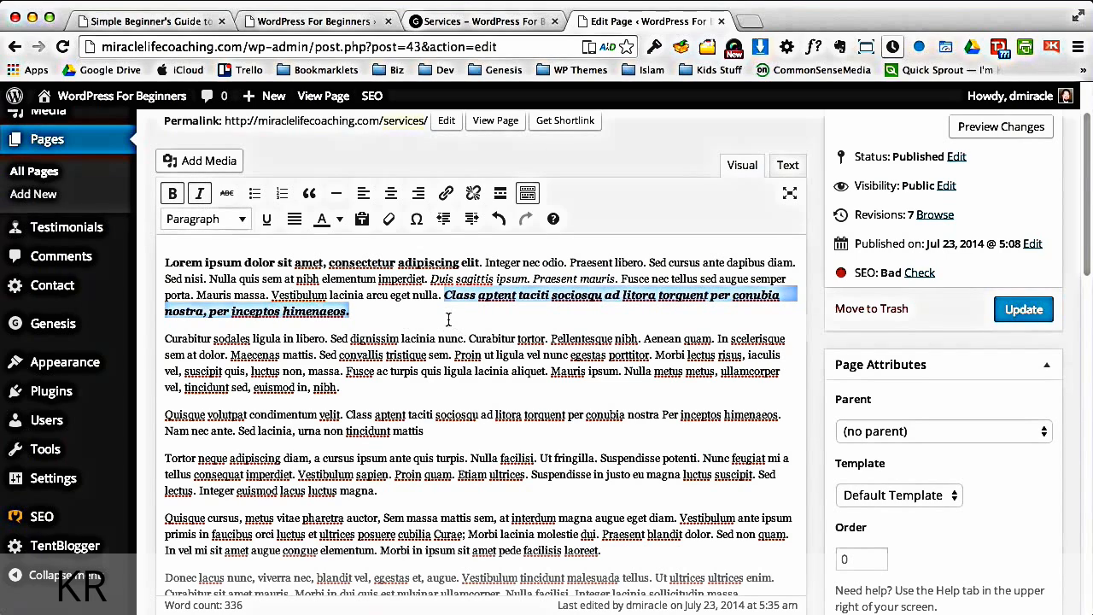
{"action": "left_click", "coordinate": [360, 309]}
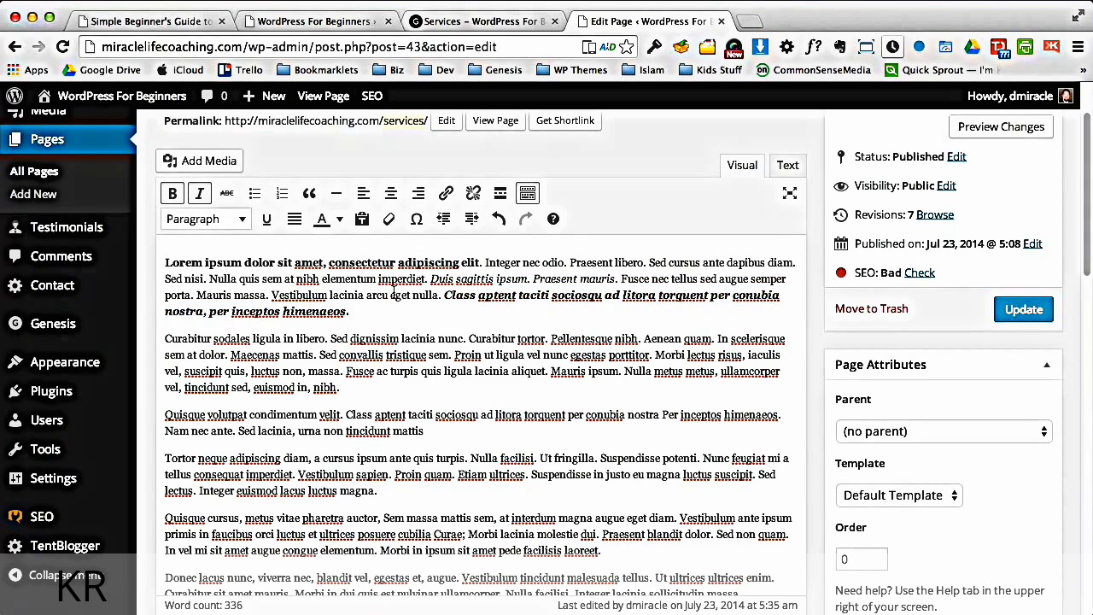
Update the Services page and check the bold and italic text on the reloaded public page
{"action": "left_click", "coordinate": [1024, 309]}
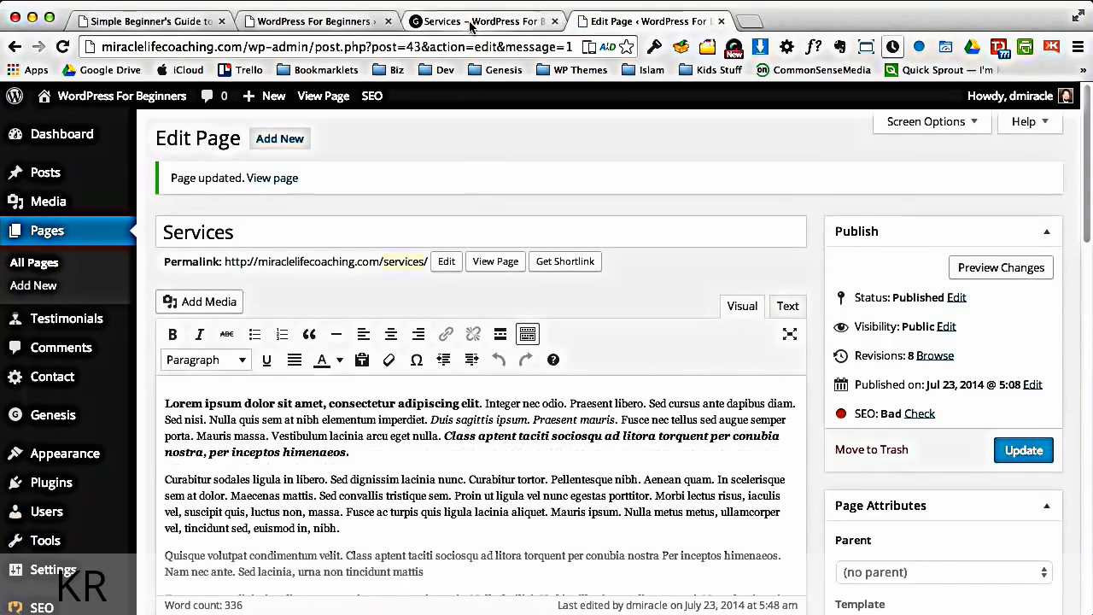
{"action": "left_click", "coordinate": [478, 21]}
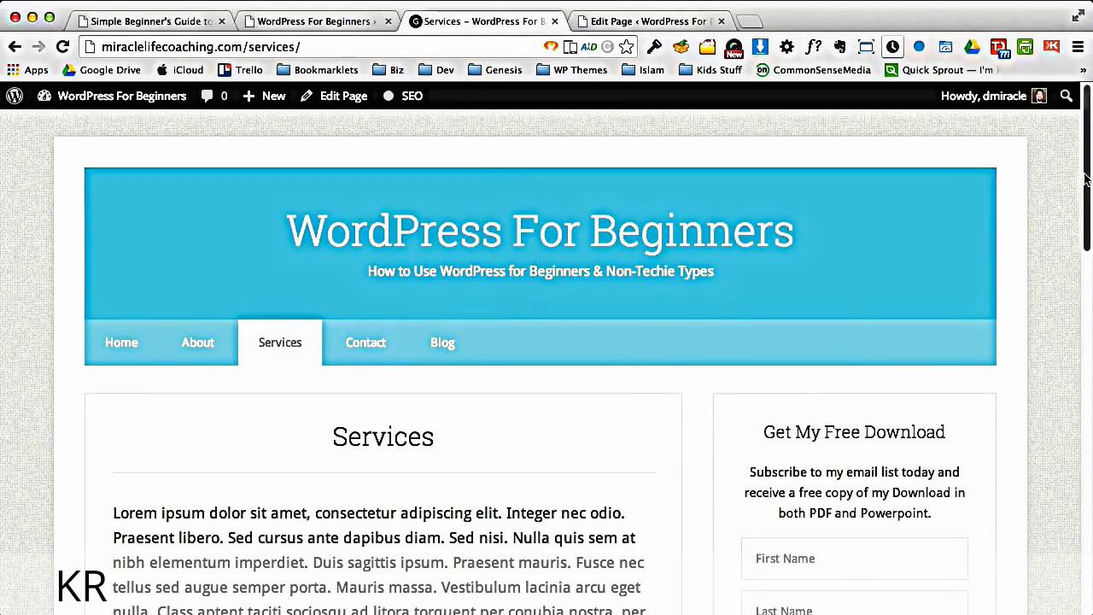
{"action": "scroll", "coordinate": [1081, 181], "scroll_direction": "down", "scroll_amount": 5}
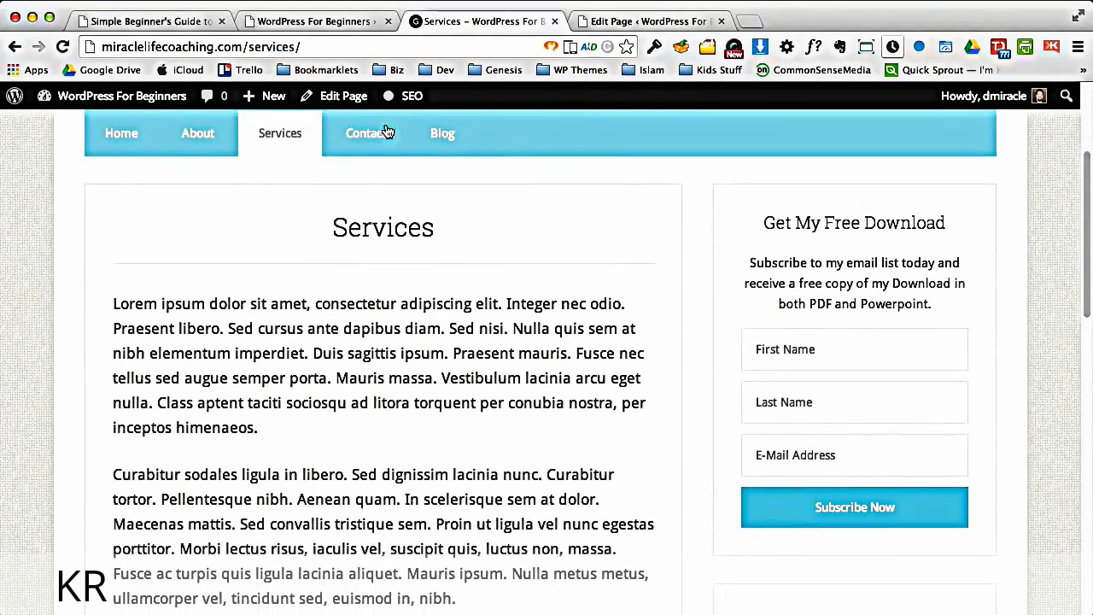
{"action": "left_click", "coordinate": [63, 46]}
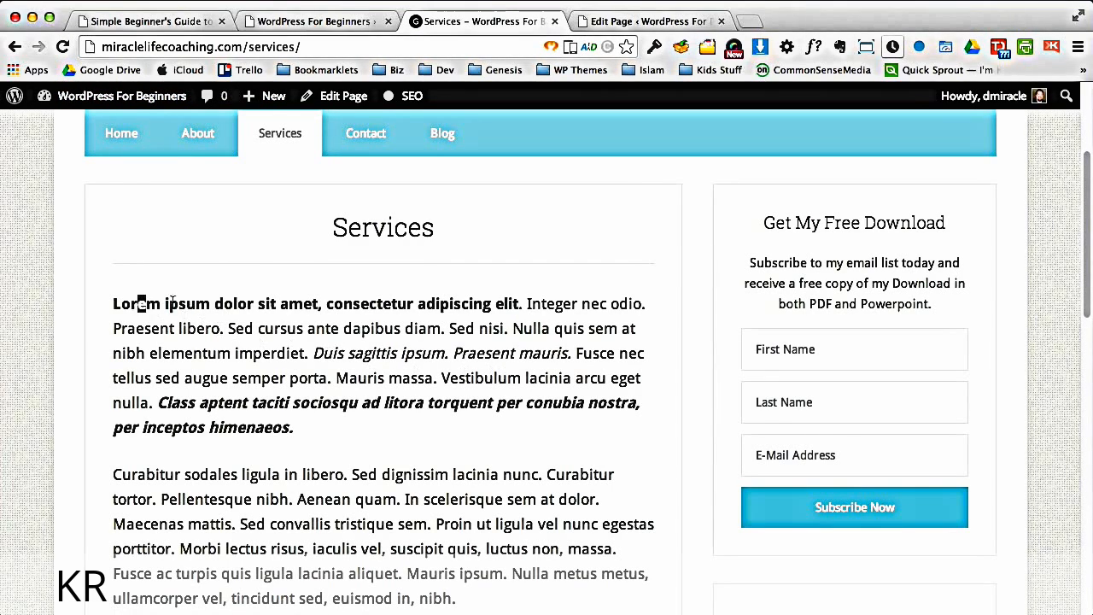
{"action": "left_click_drag", "start_coordinate": [172, 301], "coordinate": [537, 359]}
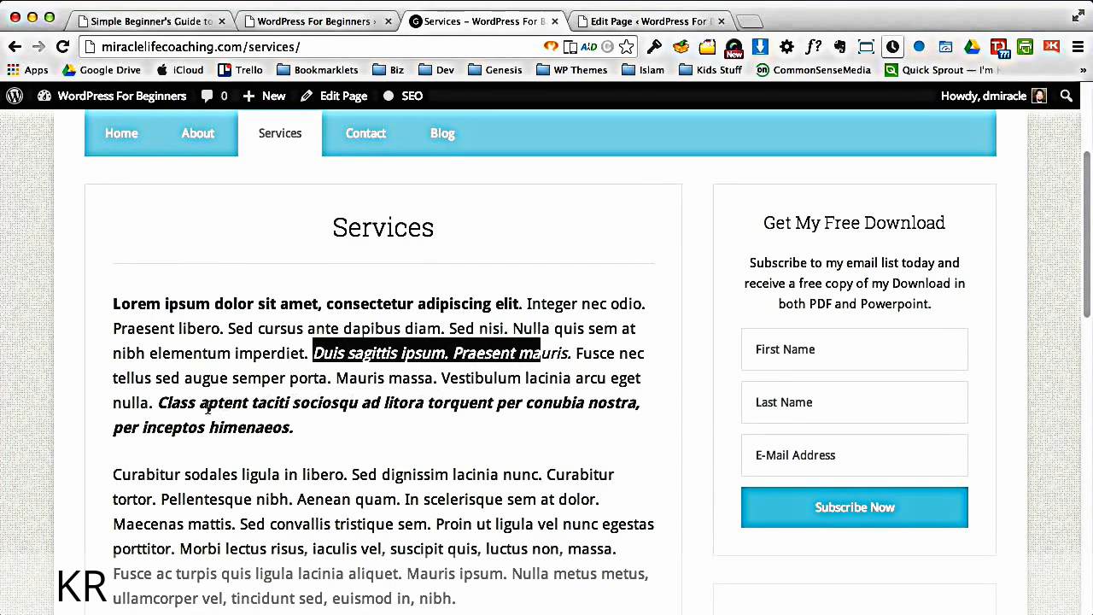
{"action": "left_click_drag", "start_coordinate": [208, 408], "coordinate": [290, 432]}
{"action": "left_click", "coordinate": [337, 438]}
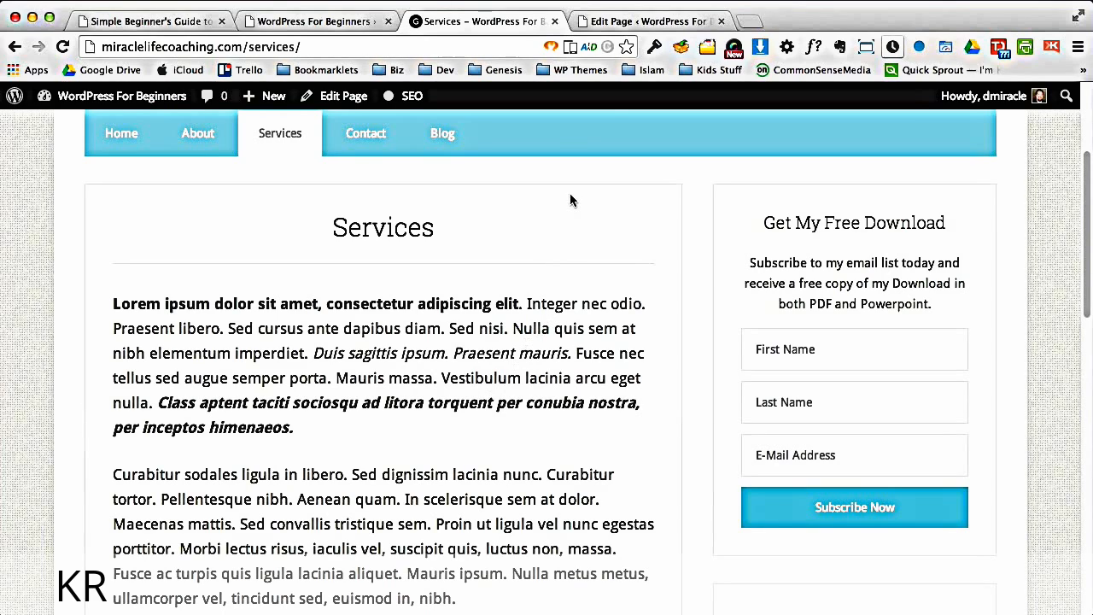
Compare the Services page editor with the public site, visiting the home page and going back to Services
{"action": "left_click", "coordinate": [622, 26]}
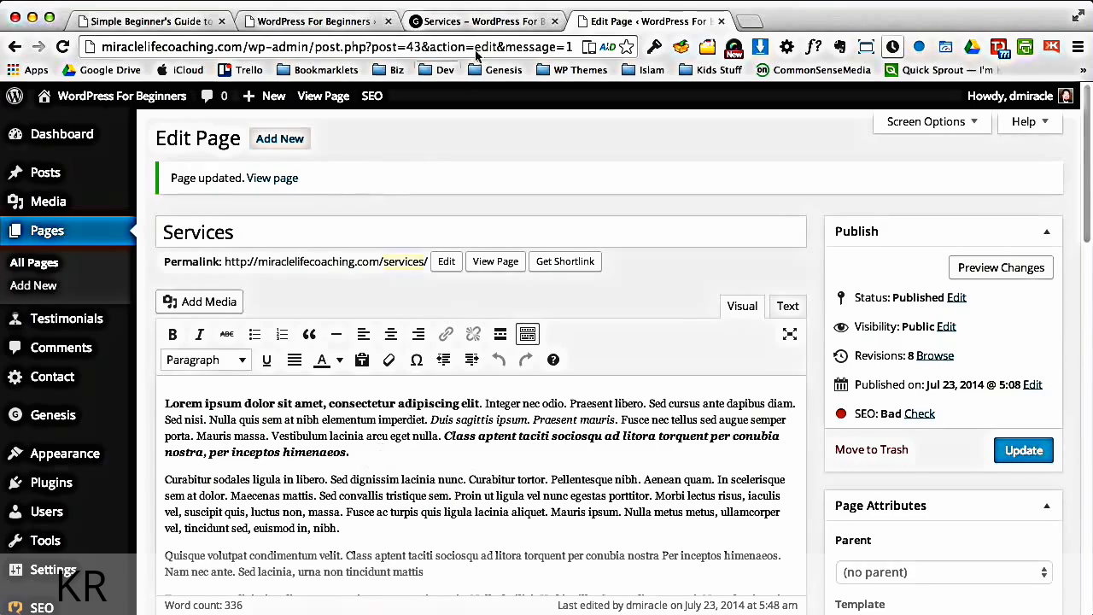
{"action": "left_click", "coordinate": [482, 20]}
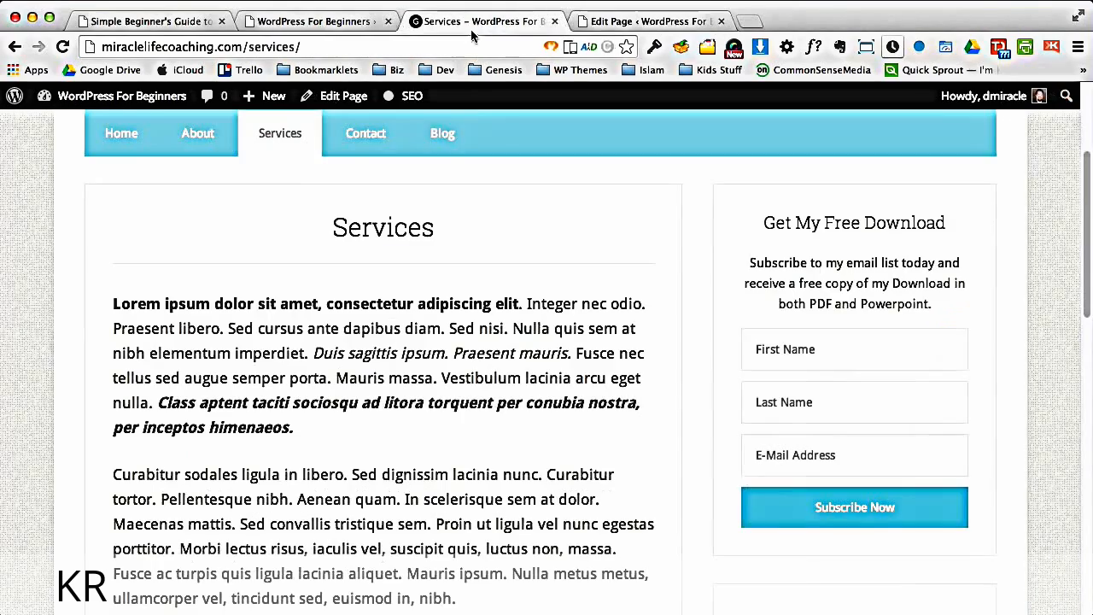
{"action": "left_click", "coordinate": [119, 134]}
{"action": "left_click", "coordinate": [280, 342]}
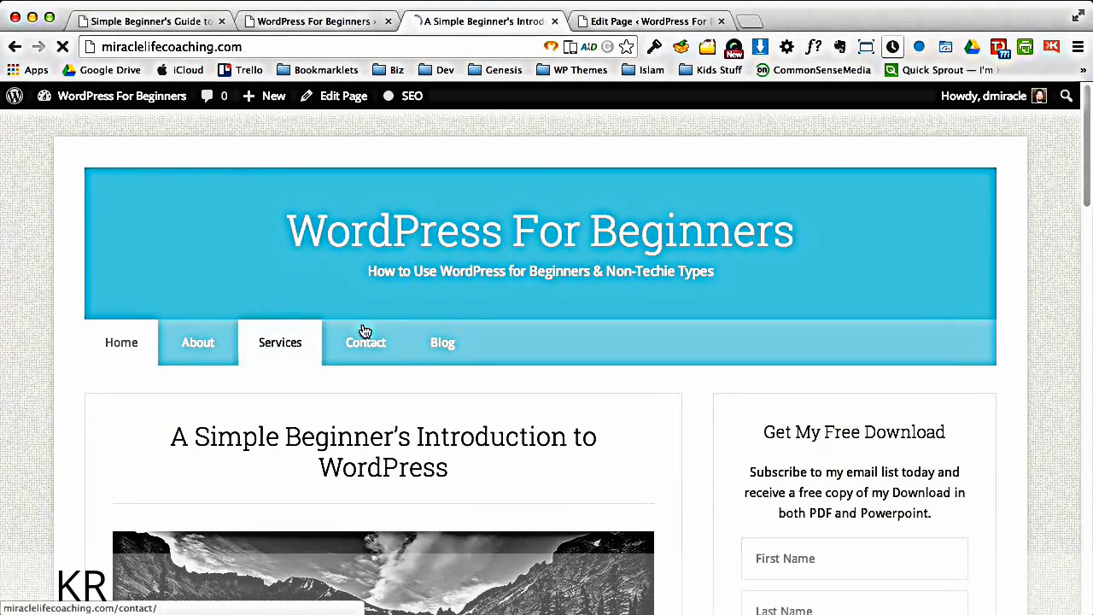
In the Services page editor, split "Curabitur sodales ligula in libero." into its own paragraph and format it as Heading 2
{"action": "left_click", "coordinate": [645, 21]}
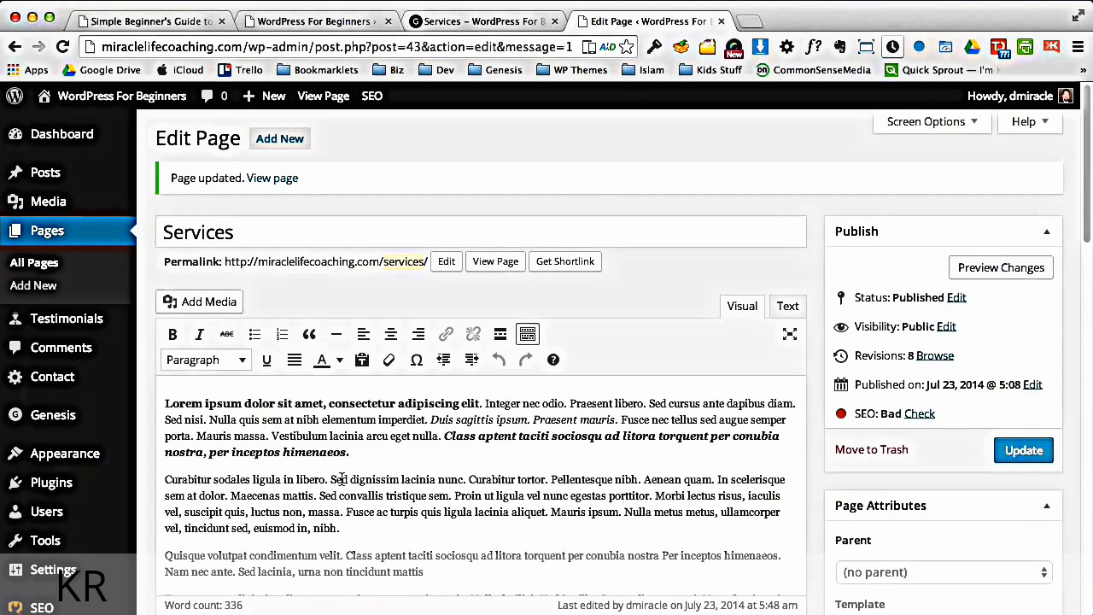
{"action": "left_click", "coordinate": [331, 479]}
{"action": "key", "text": "Return"}
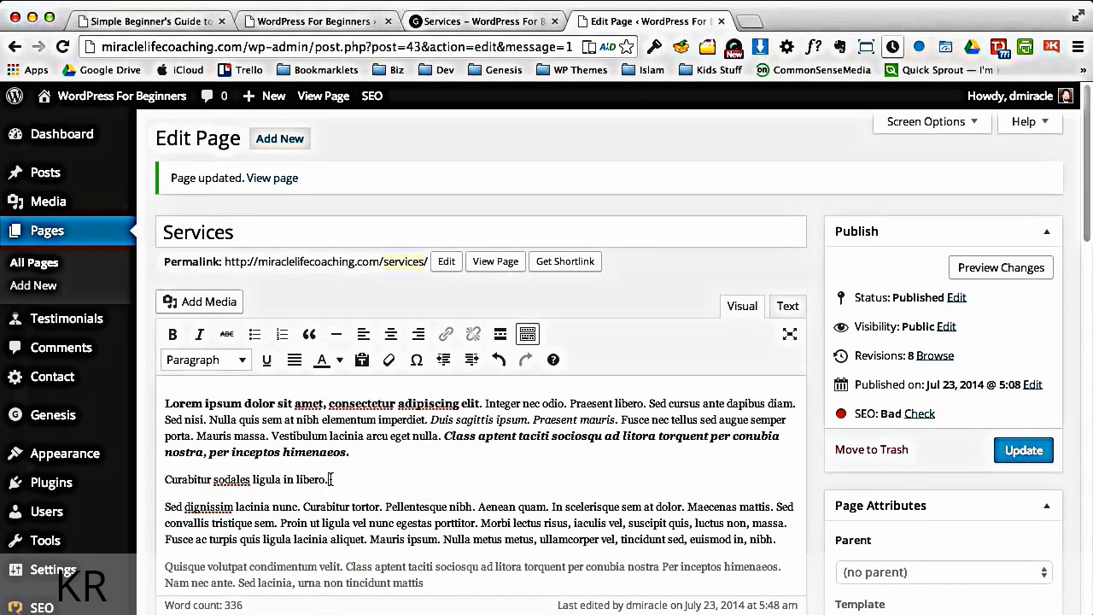
{"action": "left_click_drag", "start_coordinate": [332, 479], "coordinate": [165, 479]}
{"action": "left_click", "coordinate": [234, 360]}
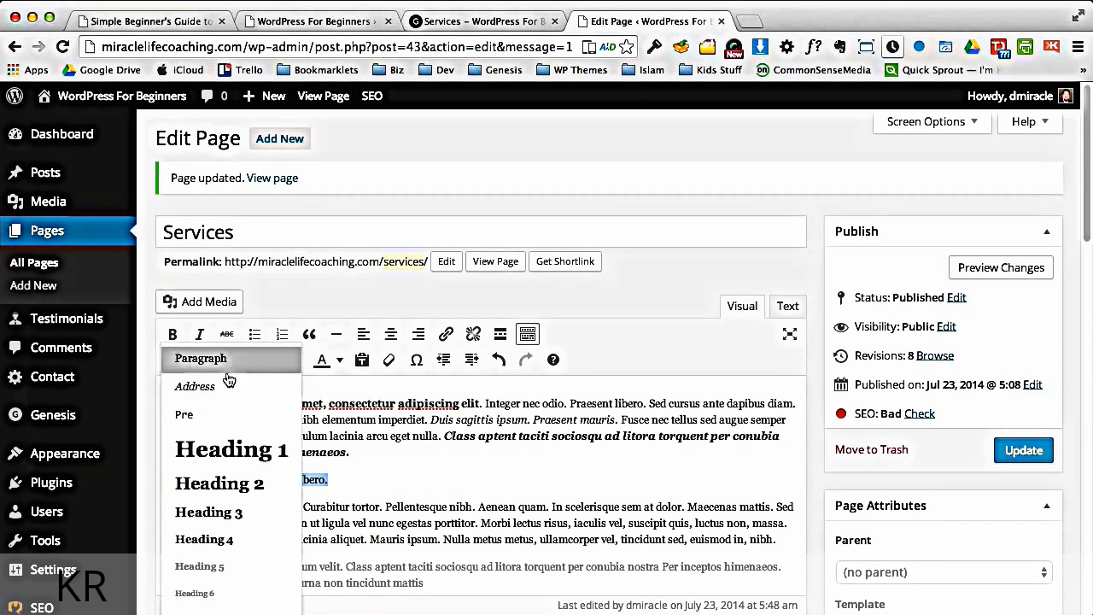
{"action": "left_click", "coordinate": [205, 494]}
{"action": "left_click", "coordinate": [509, 478]}
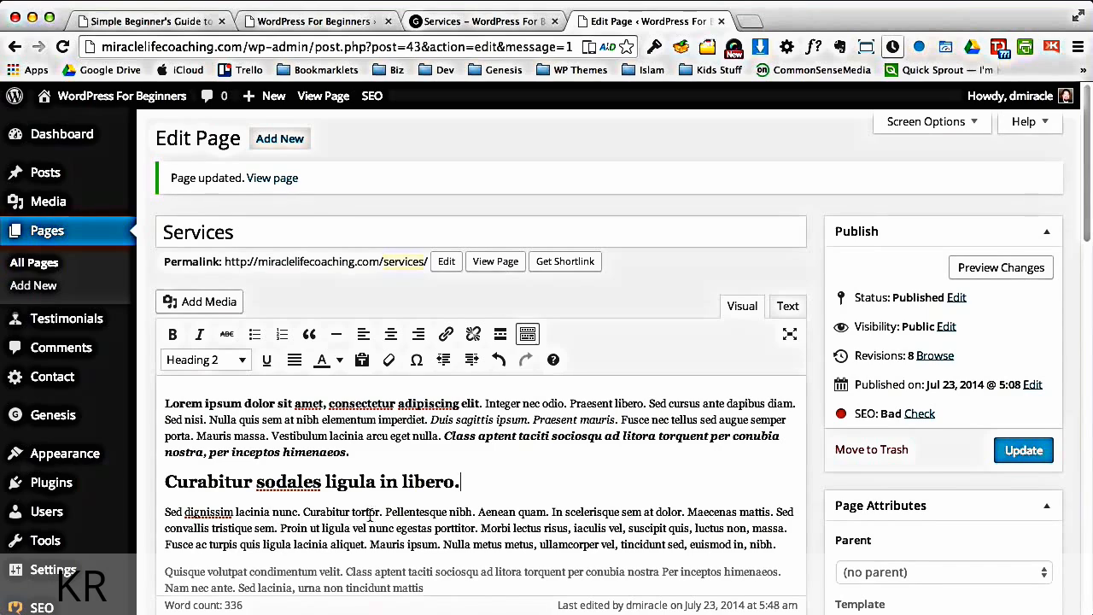
Split off the text from "Morbi lectus risus" and turn it into a four-item bulleted list, breaking before "luctus", "Mauris" and "ullamcorper"
{"action": "left_click", "coordinate": [479, 526]}
{"action": "key", "text": "Return"}
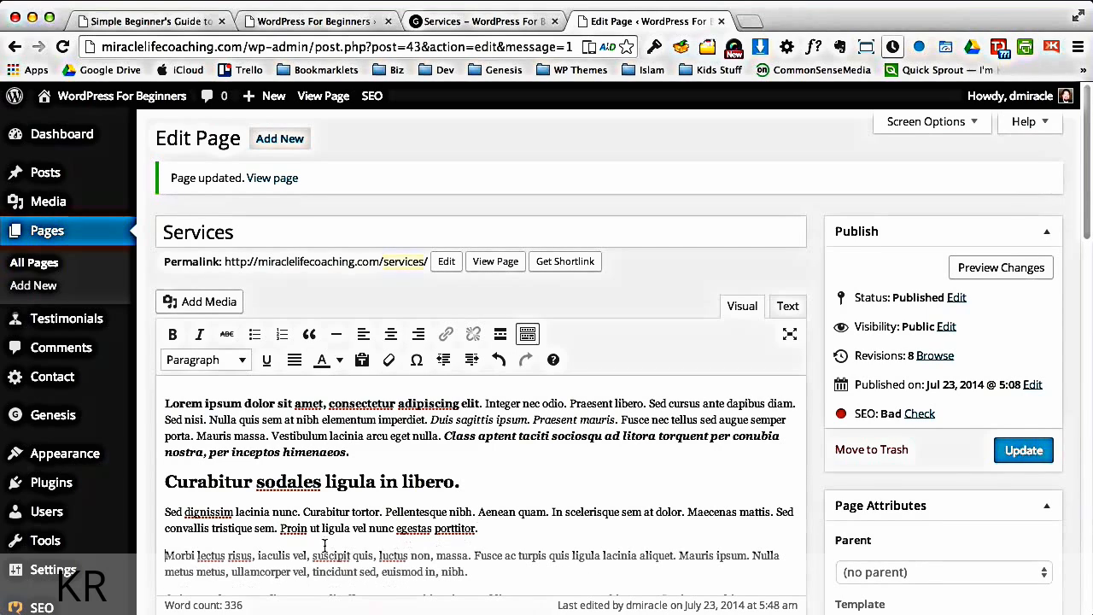
{"action": "left_click", "coordinate": [255, 334]}
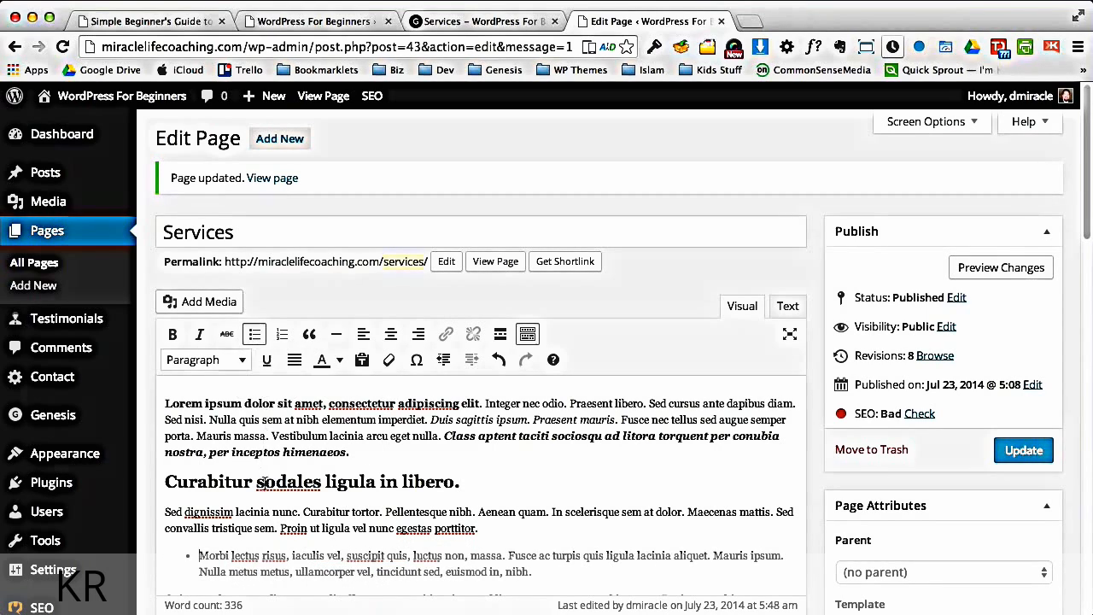
{"action": "left_click", "coordinate": [411, 555]}
{"action": "key", "text": "Return"}
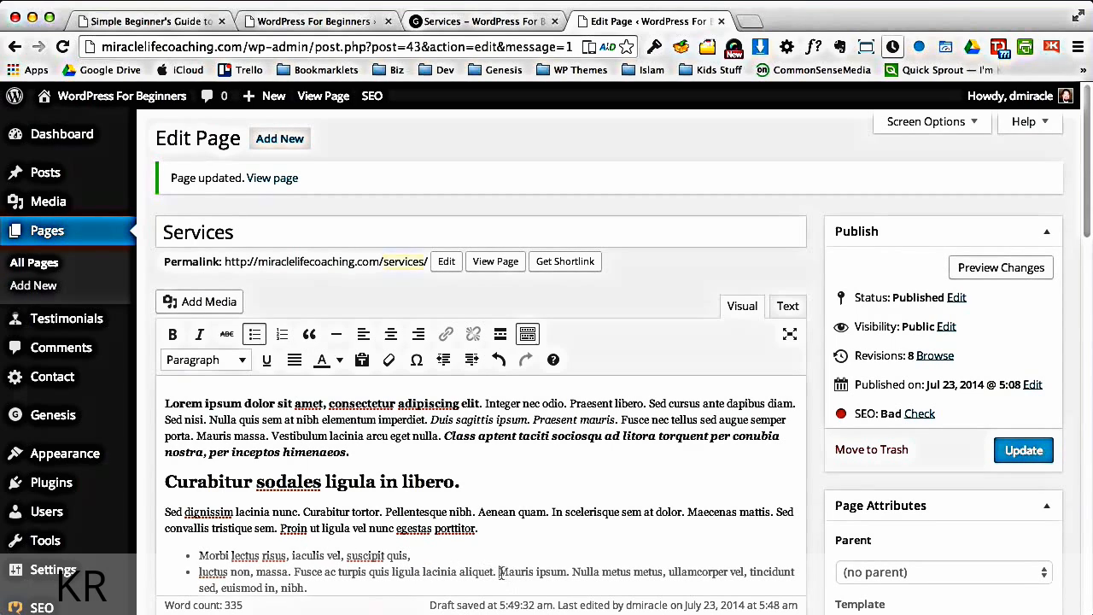
{"action": "left_click", "coordinate": [500, 571]}
{"action": "key", "text": "Return"}
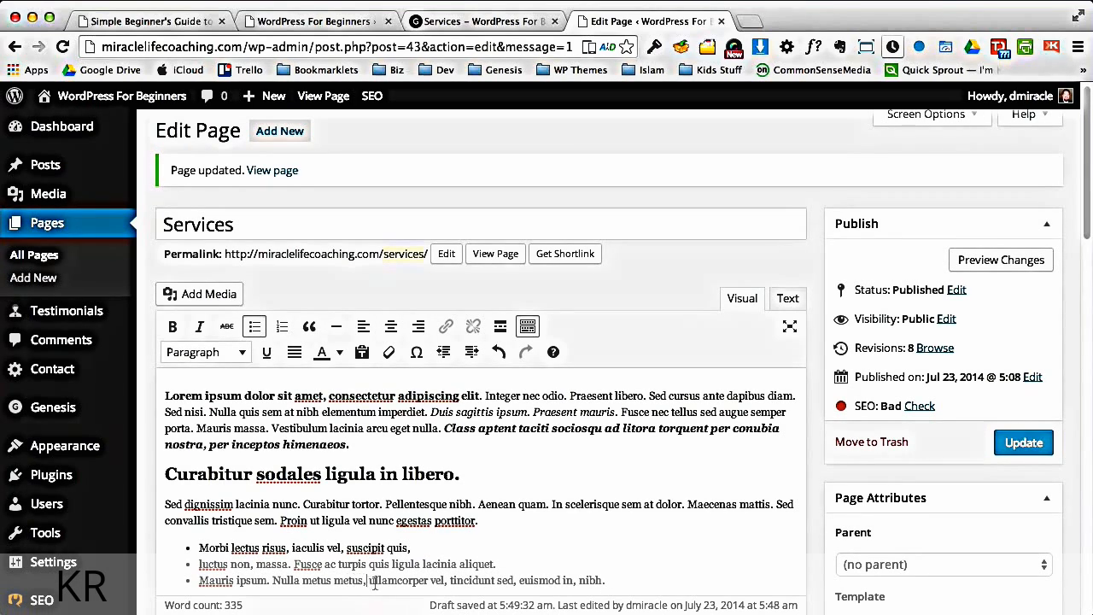
{"action": "left_click", "coordinate": [370, 580]}
{"action": "key", "text": "Return"}
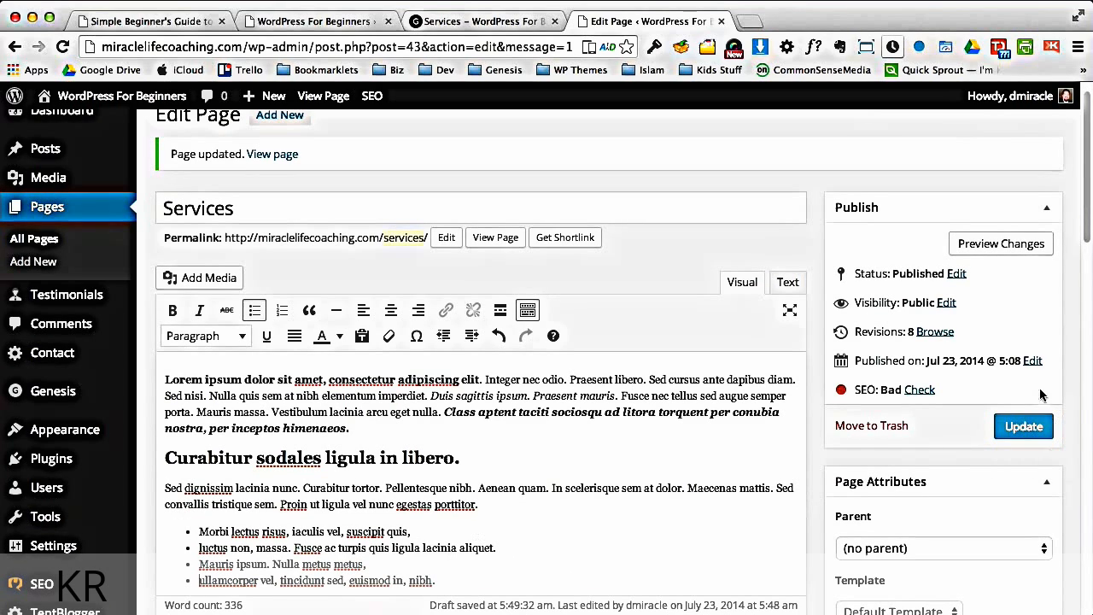
Make the sentence "Quisque volutpat condimentum velit." below the bulleted list bold and colour it dark red
{"action": "scroll", "coordinate": [767, 334], "scroll_direction": "down", "scroll_amount": 5}
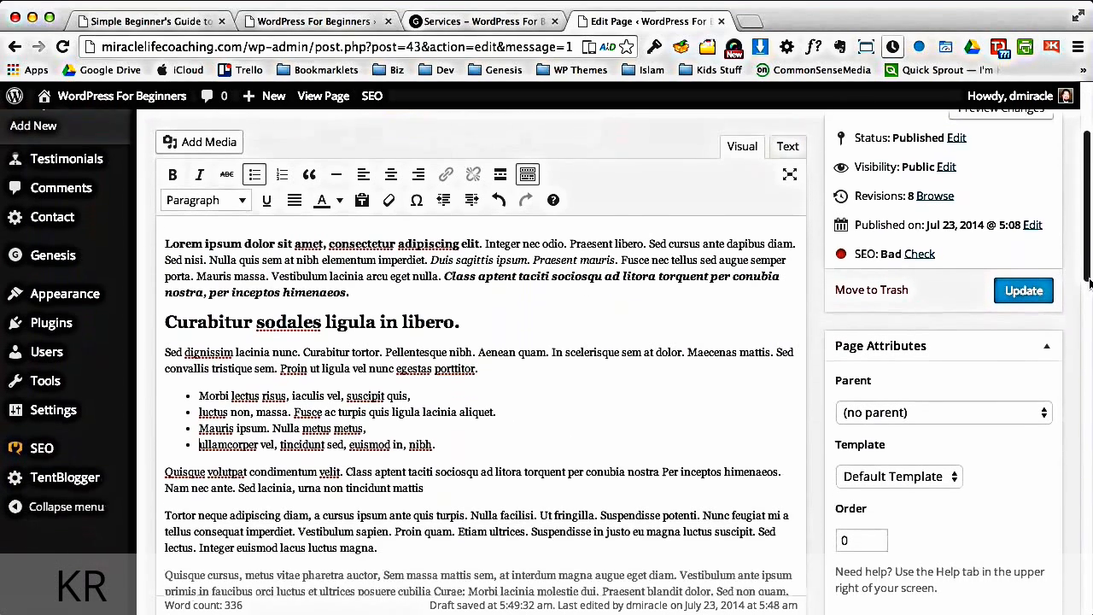
{"action": "left_click_drag", "start_coordinate": [345, 440], "coordinate": [164, 440]}
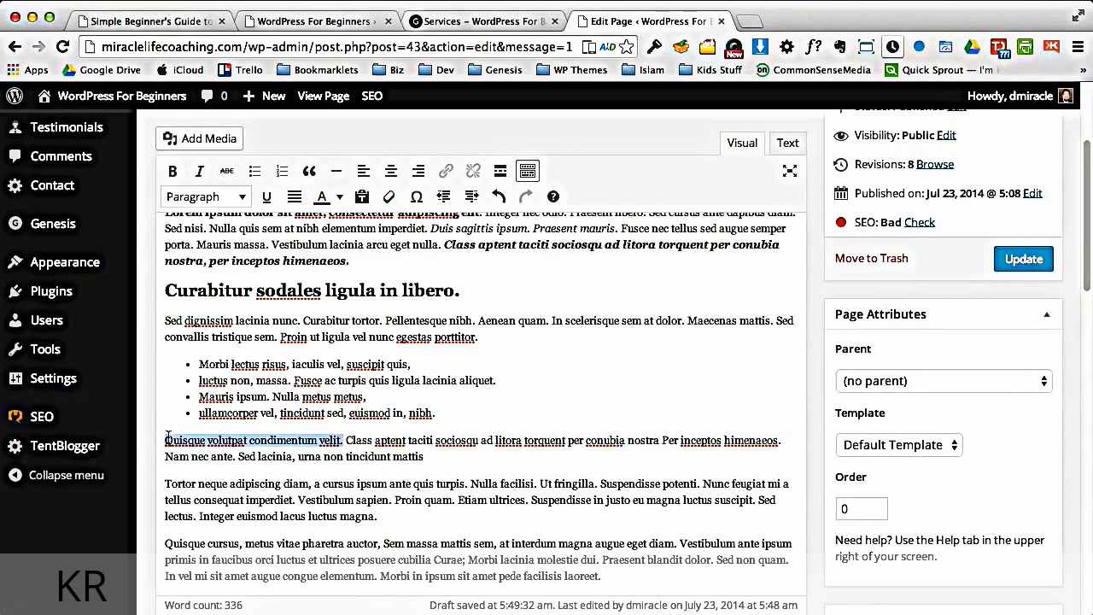
{"action": "left_click", "coordinate": [172, 173]}
{"action": "left_click", "coordinate": [339, 197]}
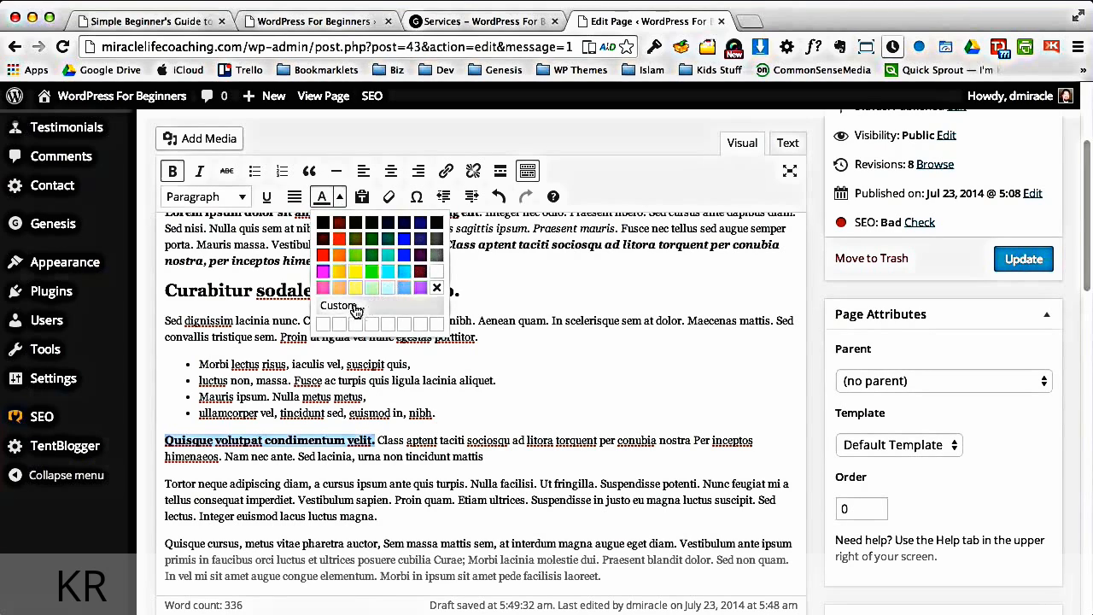
{"action": "left_click", "coordinate": [323, 255]}
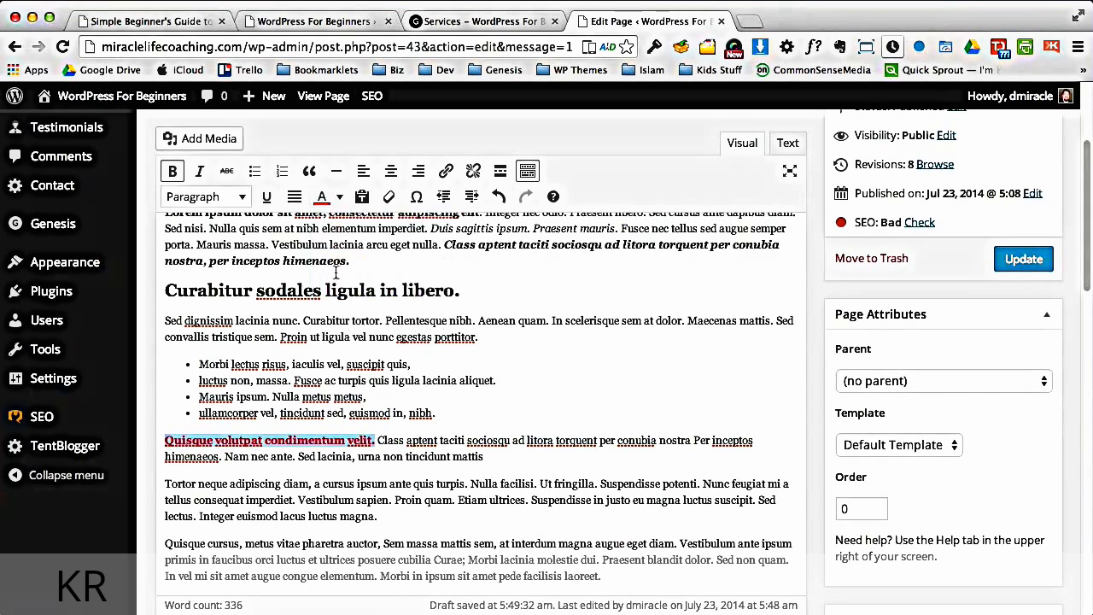
{"action": "left_click", "coordinate": [509, 381]}
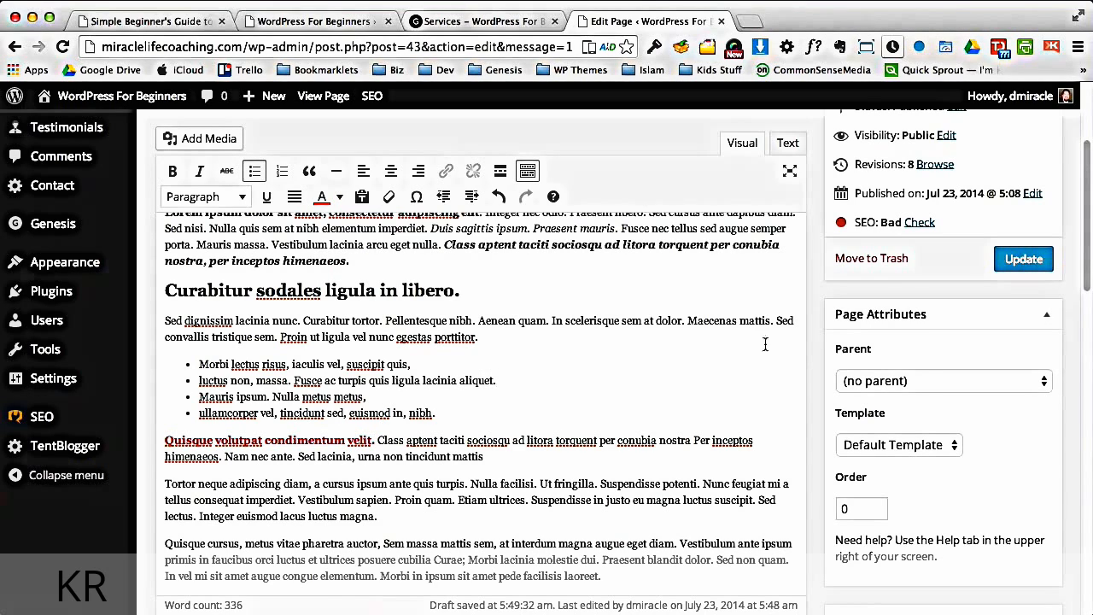
Update the Services page and check the heading, bulleted list and red bold text on the reloaded public page
{"action": "left_click", "coordinate": [1029, 262]}
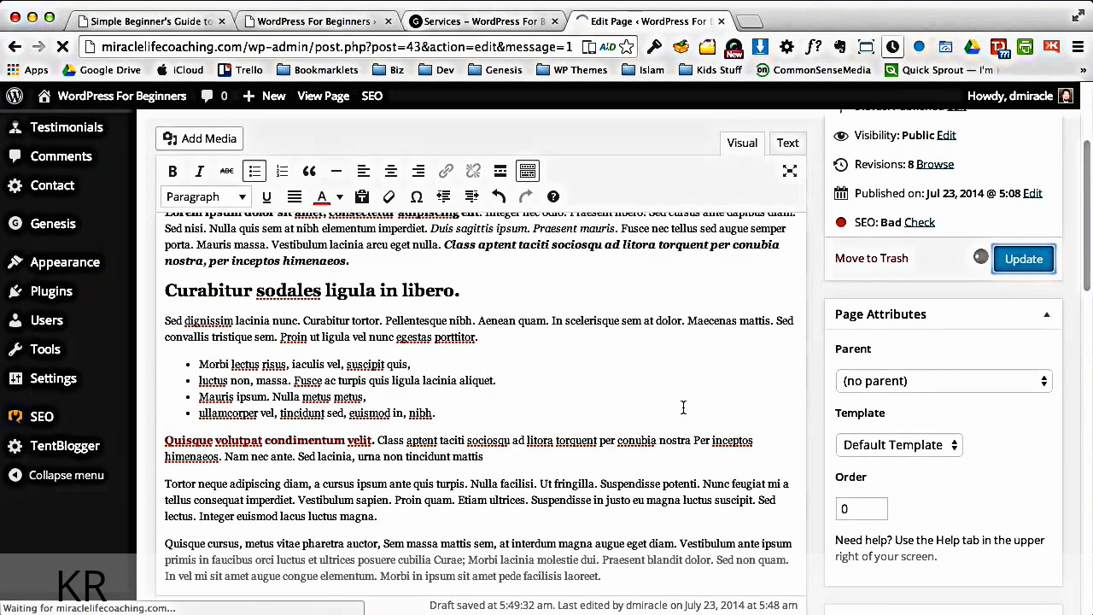
{"action": "left_click", "coordinate": [478, 20]}
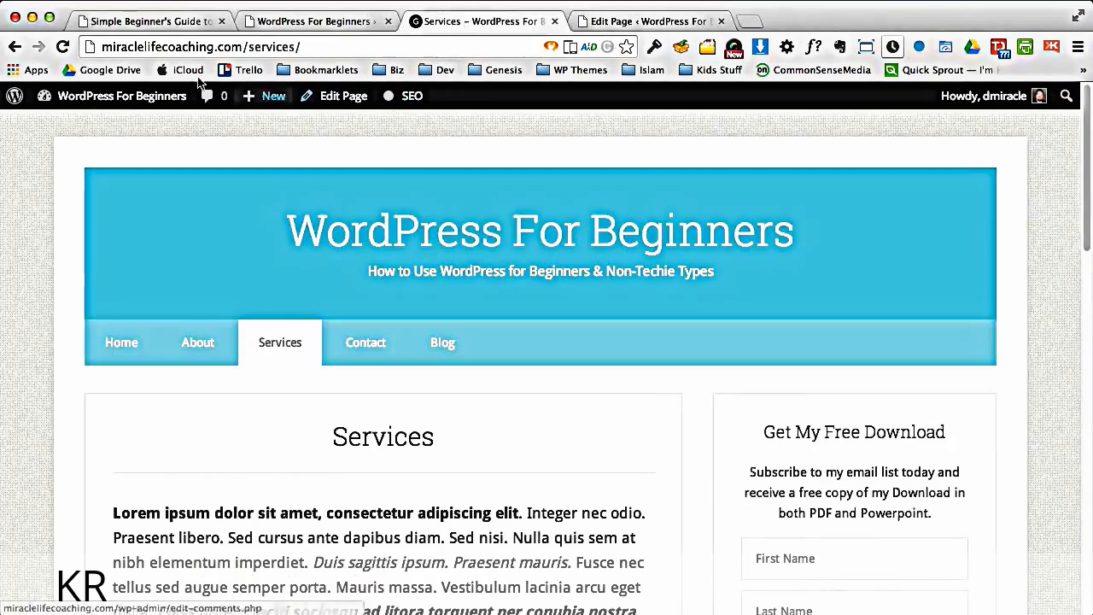
{"action": "left_click", "coordinate": [63, 47]}
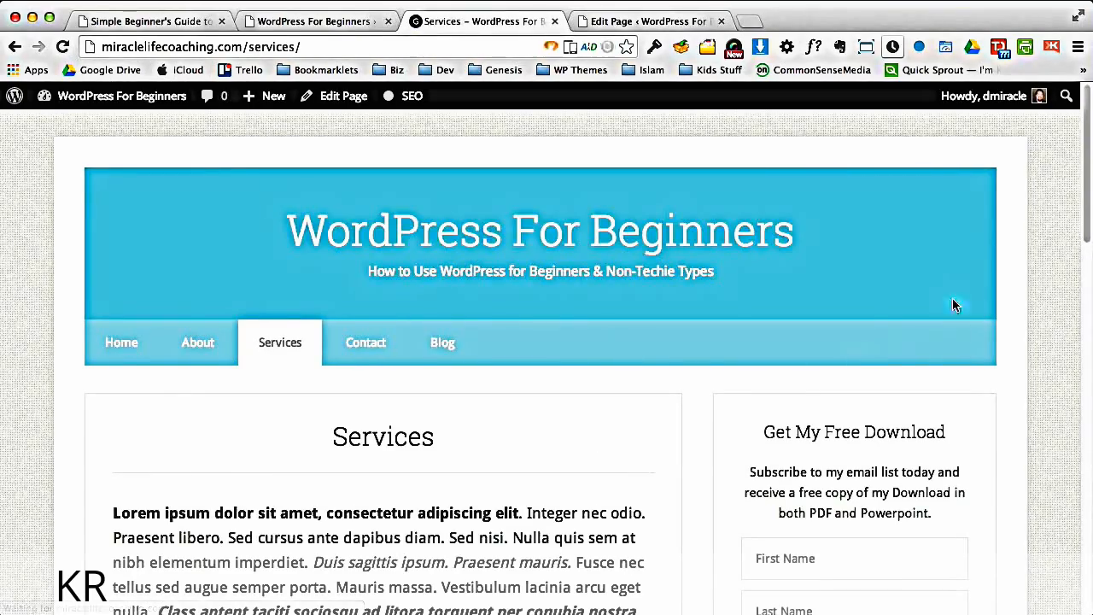
{"action": "left_click_drag", "start_coordinate": [1088, 184], "coordinate": [1090, 281]}
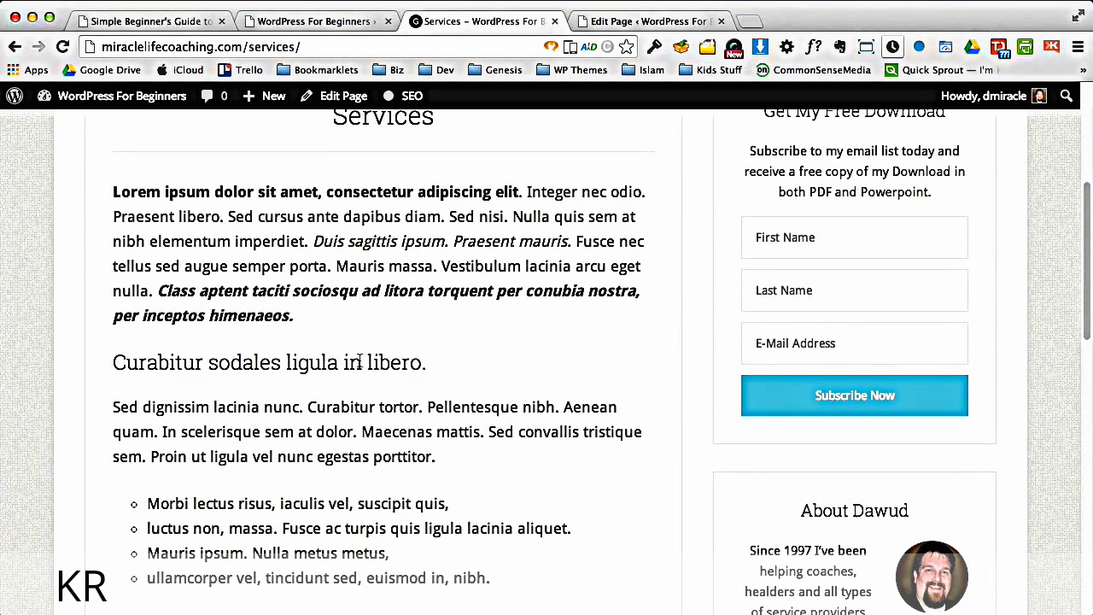
{"action": "left_click_drag", "start_coordinate": [429, 374], "coordinate": [99, 368]}
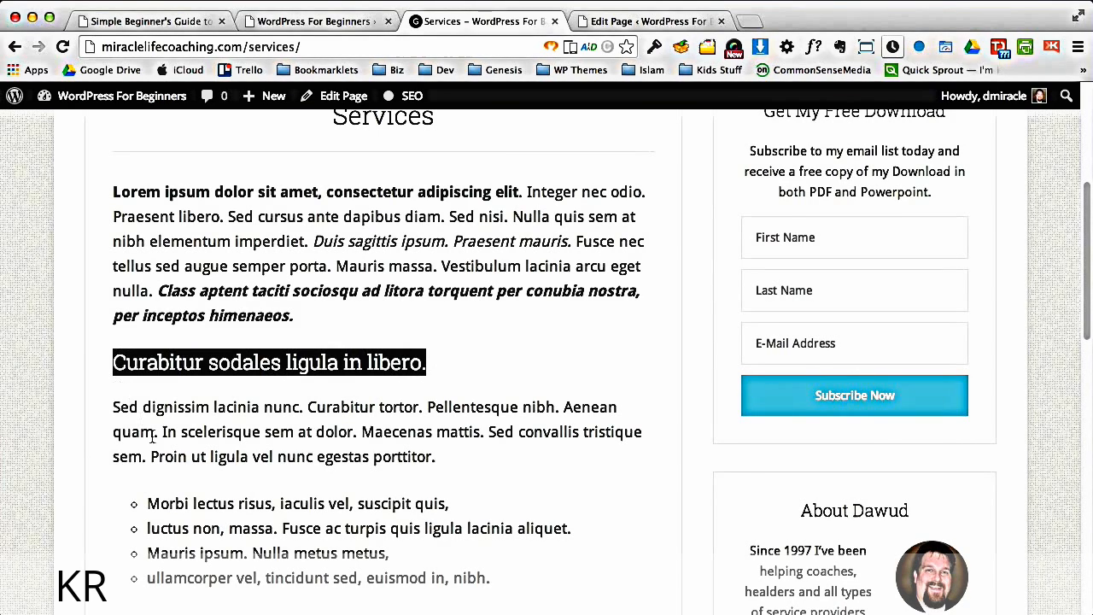
{"action": "left_click_drag", "start_coordinate": [157, 499], "coordinate": [346, 600]}
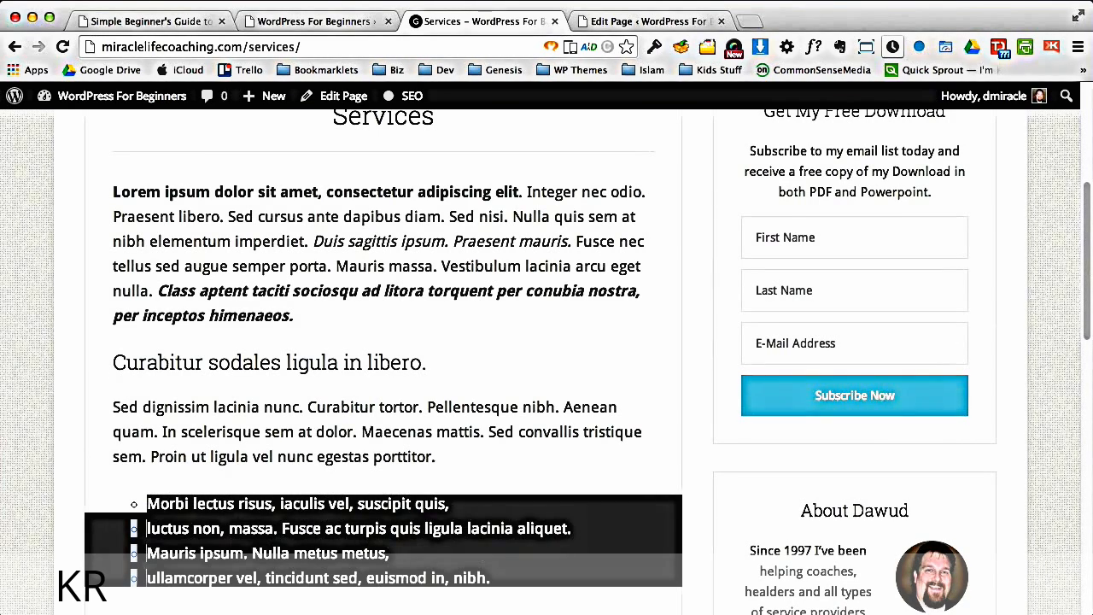
{"action": "scroll", "coordinate": [400, 400], "scroll_direction": "down", "scroll_amount": 5}
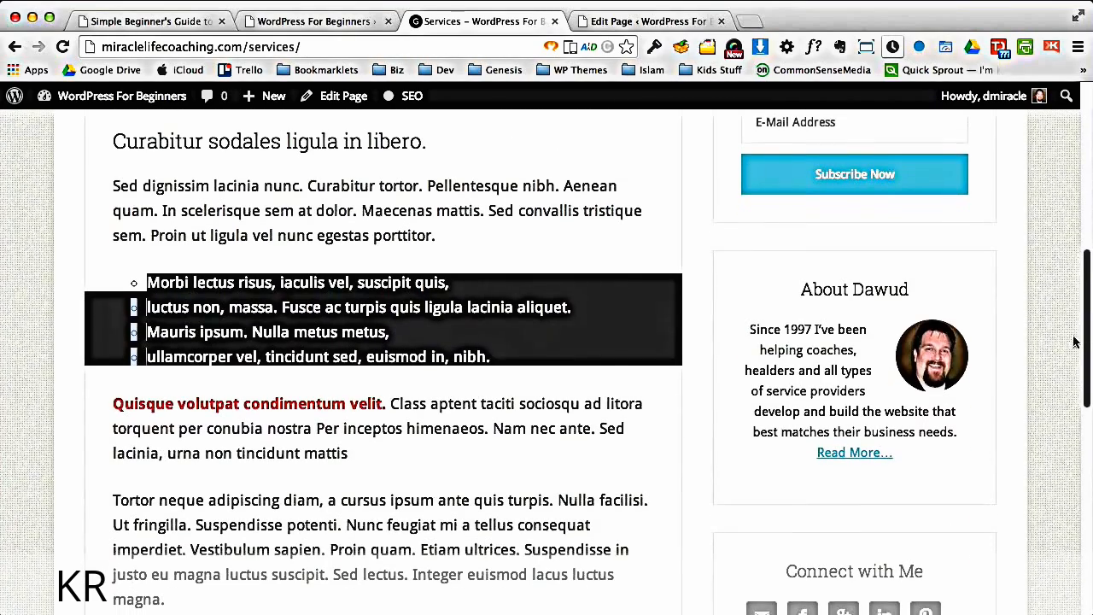
{"action": "left_click_drag", "start_coordinate": [384, 404], "coordinate": [137, 404]}
{"action": "left_click", "coordinate": [395, 400]}
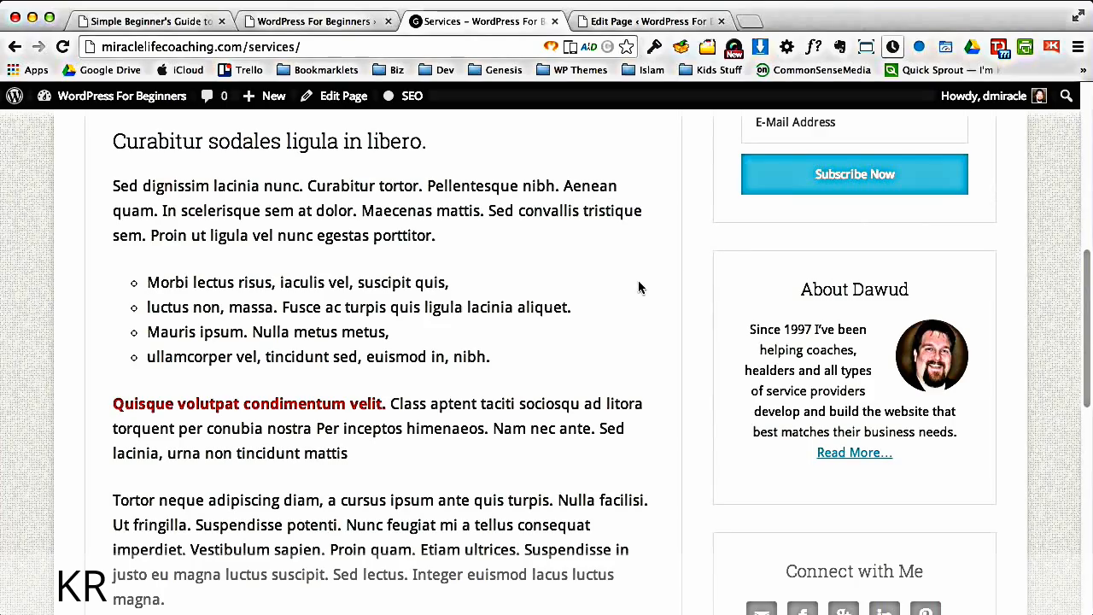
{"action": "mouse_move", "coordinate": [1079, 325]}
{"action": "left_mouse_down"}
{"action": "mouse_move", "coordinate": [1074, 183]}
{"action": "mouse_move", "coordinate": [1078, 341]}
{"action": "left_mouse_up"}
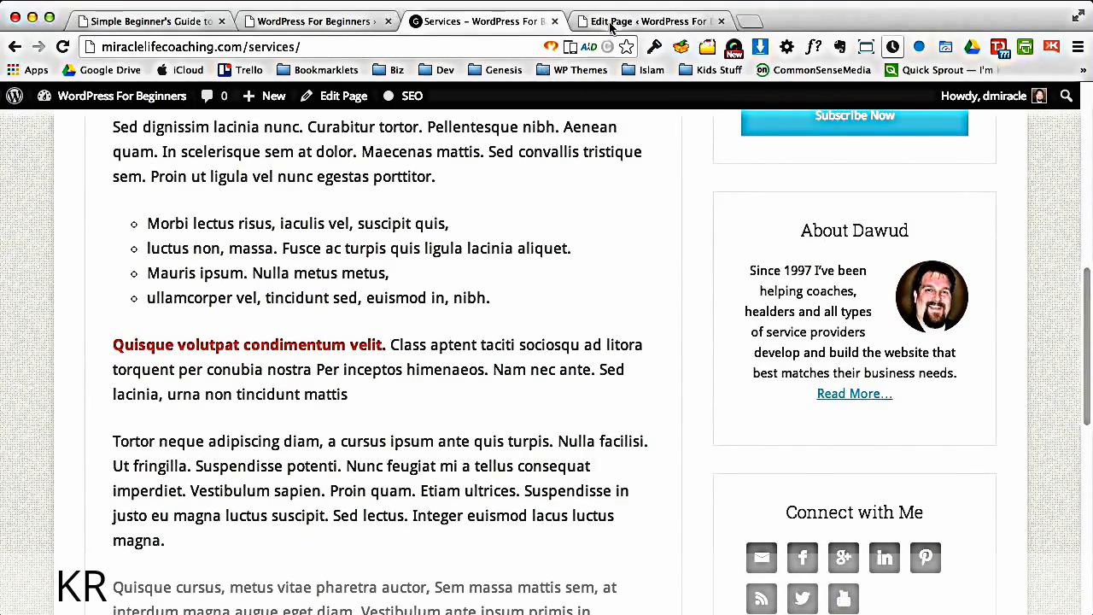
Visit the public site's home page and go back to the Services page
{"action": "scroll", "coordinate": [1077, 171], "scroll_direction": "up", "scroll_amount": 6}
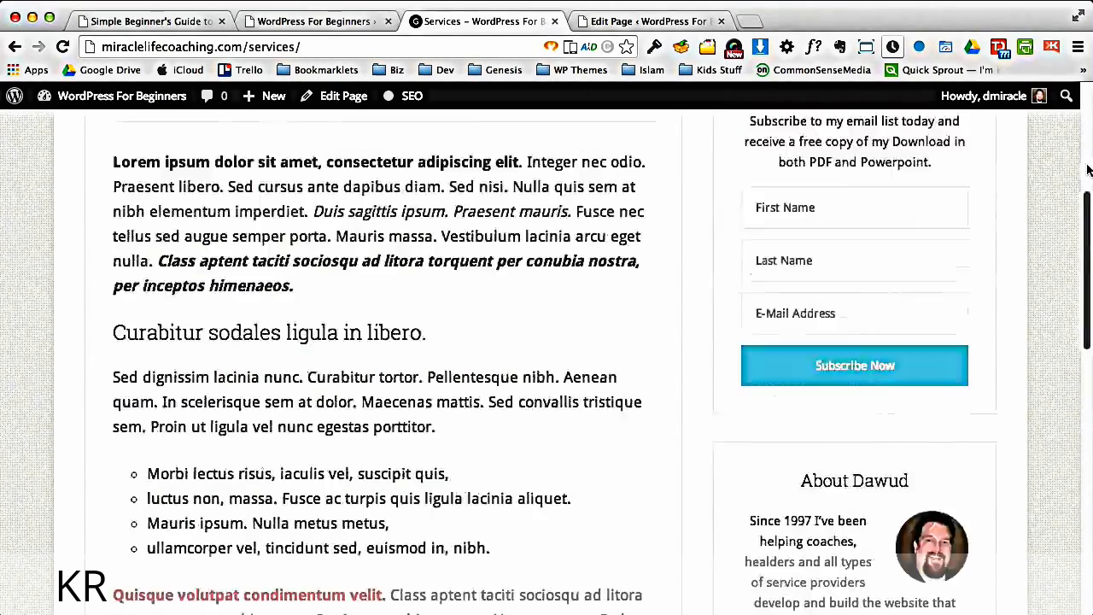
{"action": "left_click", "coordinate": [122, 239]}
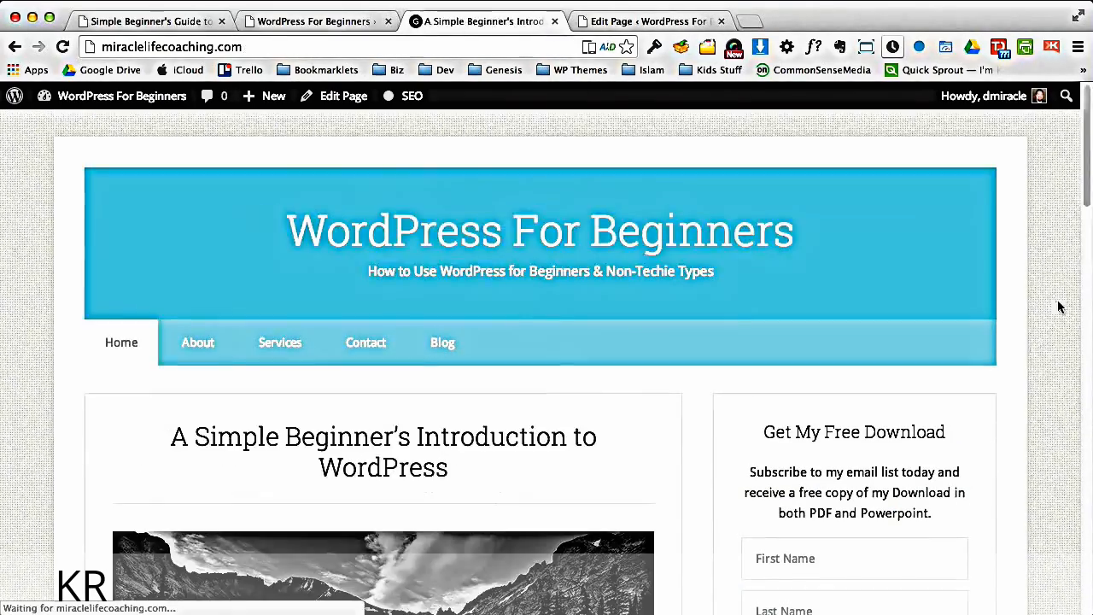
{"action": "left_click_drag", "start_coordinate": [1088, 198], "coordinate": [1062, 191]}
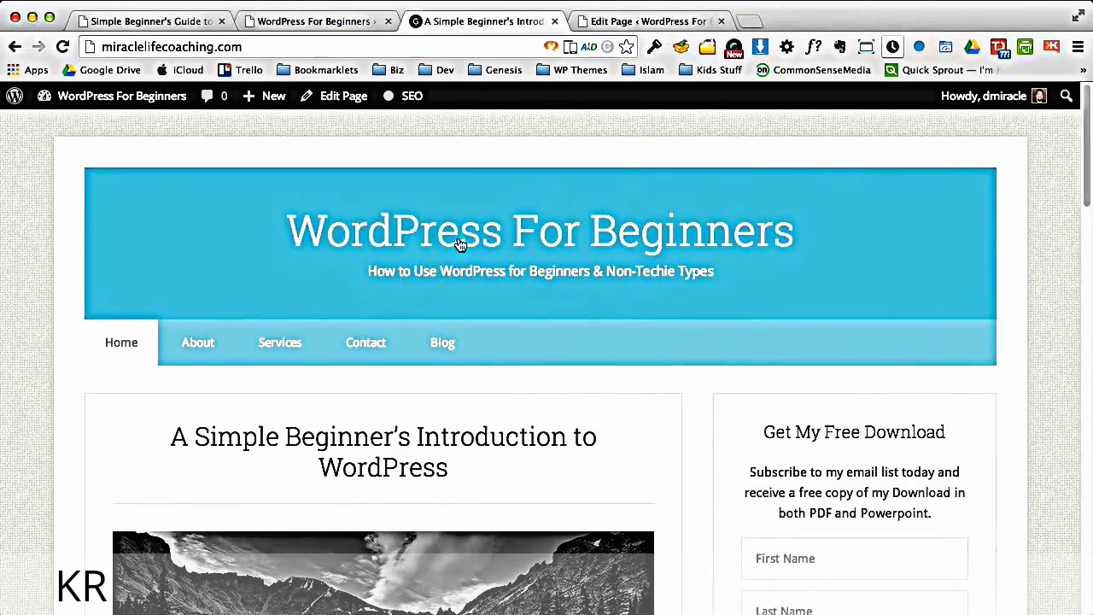
{"action": "left_click", "coordinate": [291, 344]}
In the Services editor, turn the text from "Proin quam" into a separate four-item numbered list, breaking before "Suspendisse", "luctus suscipit" and "Integer"
{"action": "left_click", "coordinate": [649, 20]}
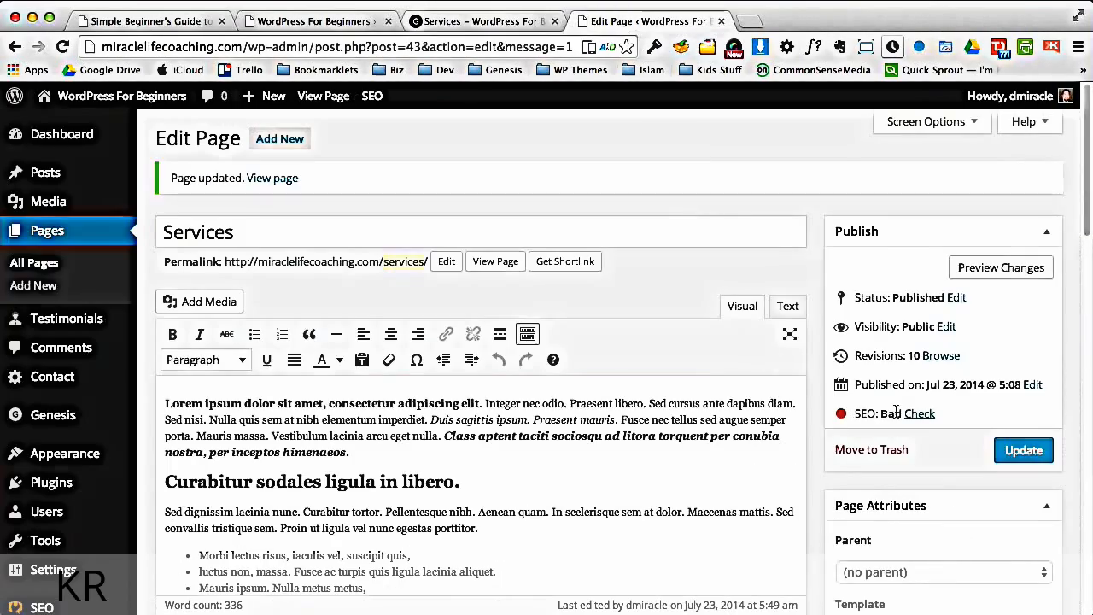
{"action": "left_click_drag", "start_coordinate": [1088, 213], "coordinate": [1088, 319]}
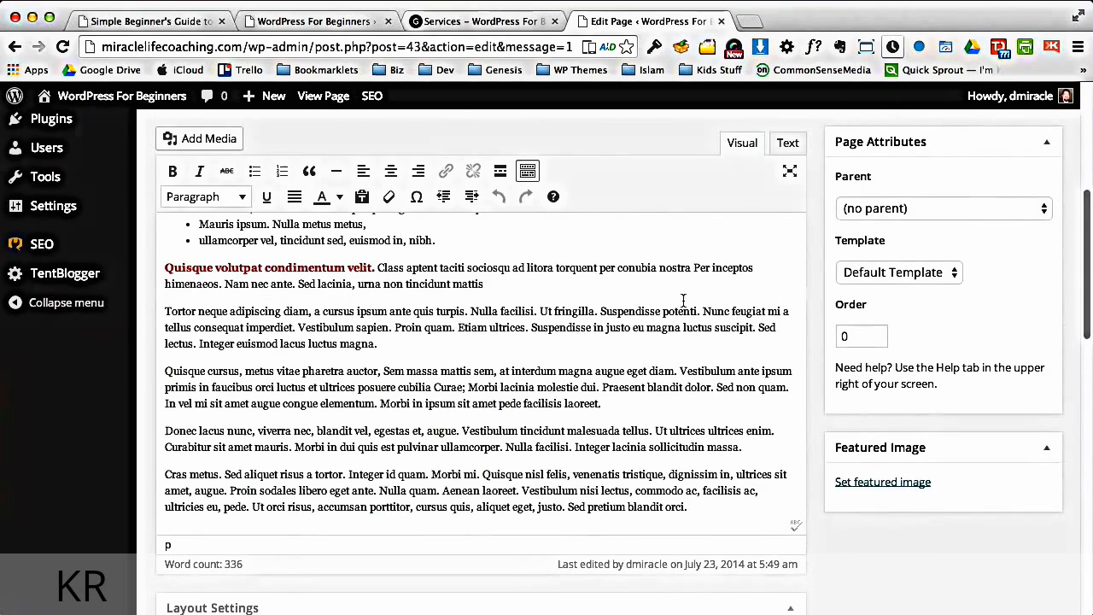
{"action": "left_click", "coordinate": [394, 328]}
{"action": "key", "text": "Return"}
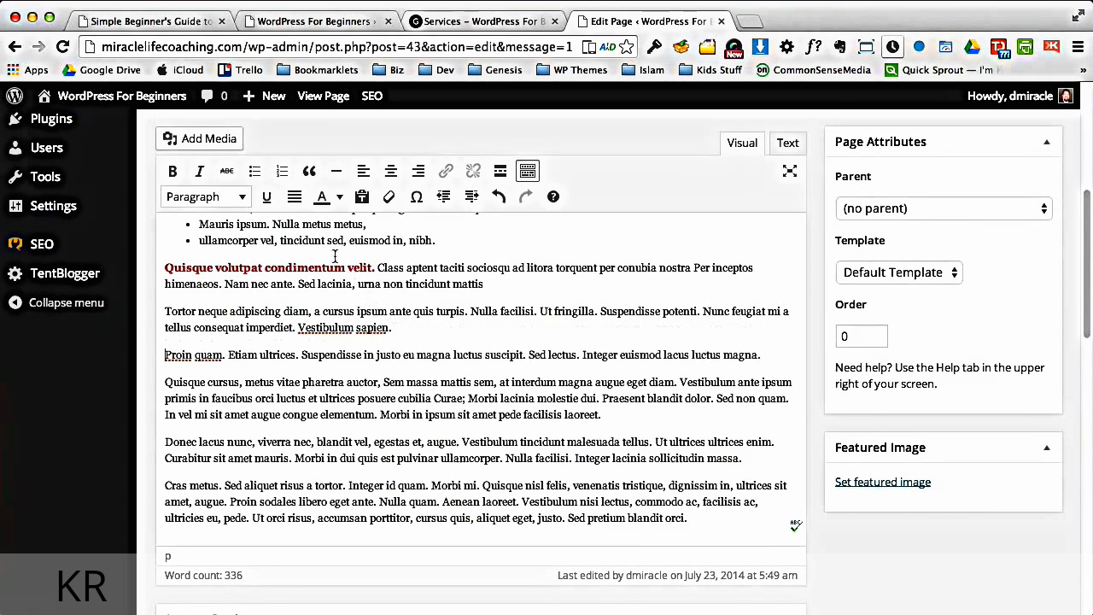
{"action": "left_click", "coordinate": [284, 173]}
{"action": "left_click", "coordinate": [336, 354]}
{"action": "key", "text": "Return"}
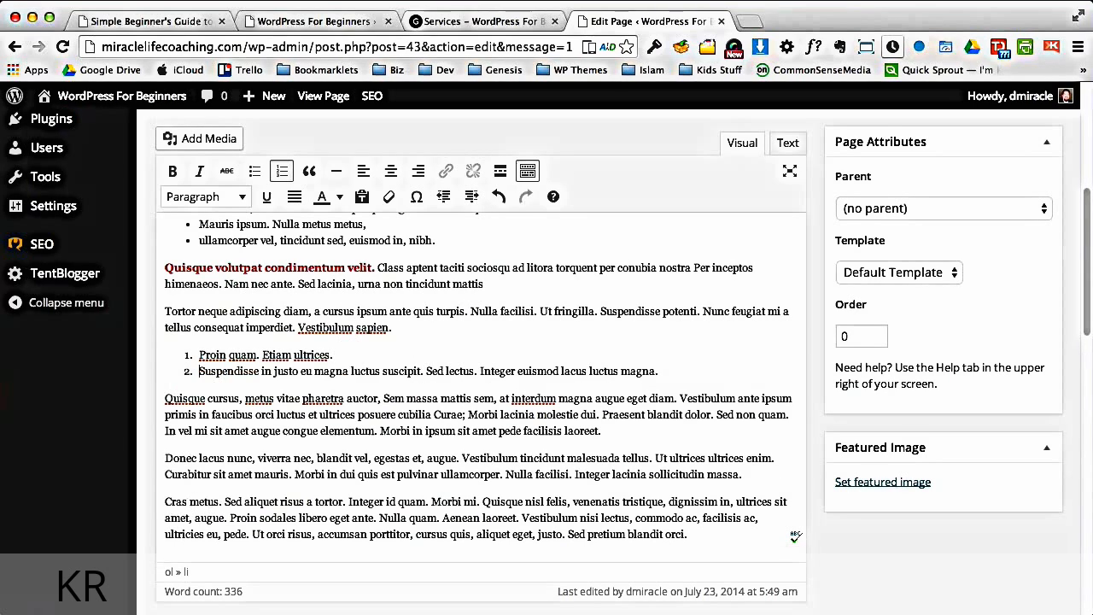
{"action": "left_click", "coordinate": [350, 371]}
{"action": "key", "text": "Return"}
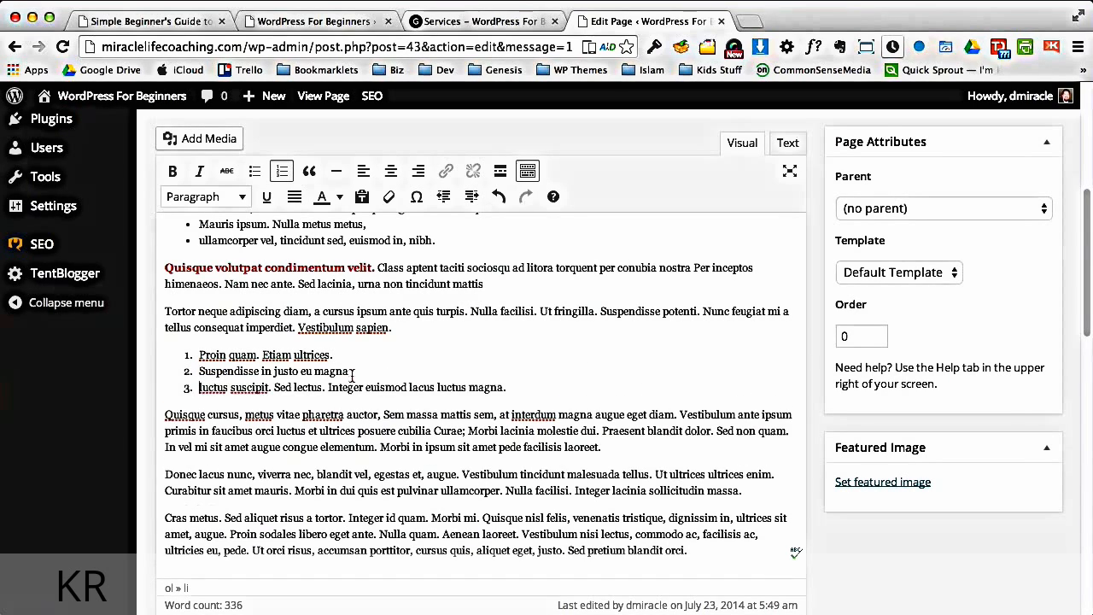
{"action": "left_click", "coordinate": [329, 389]}
{"action": "key", "text": "Return"}
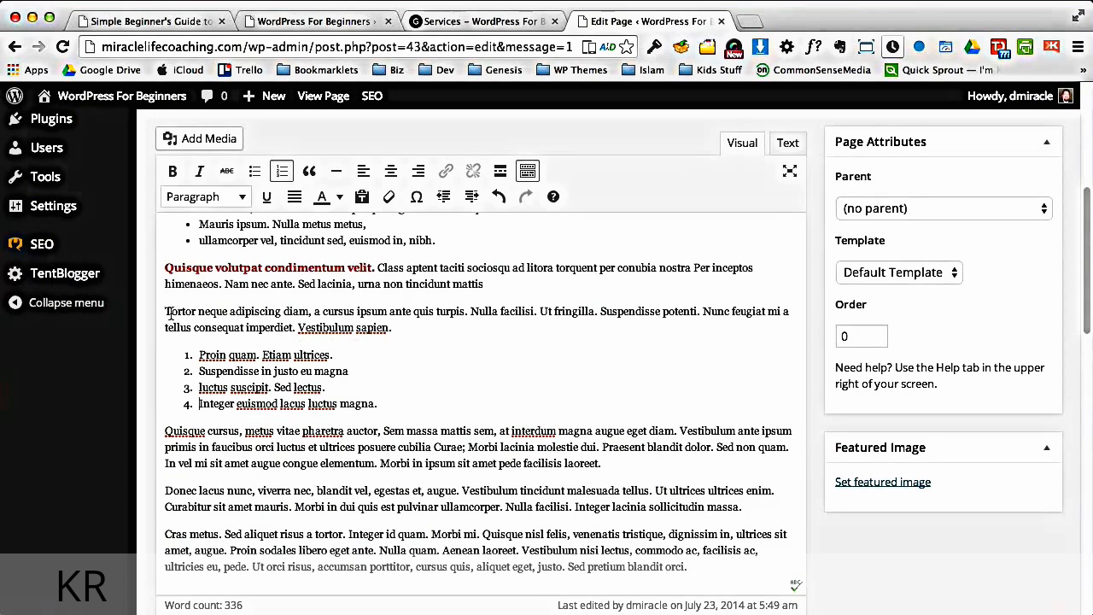
Bold "Tortor neque adipiscing diam" and make "Quisque cursus, metus vitae pharetra auctor," a separate paragraph formatted as Heading 3
{"action": "left_click_drag", "start_coordinate": [166, 312], "coordinate": [308, 313]}
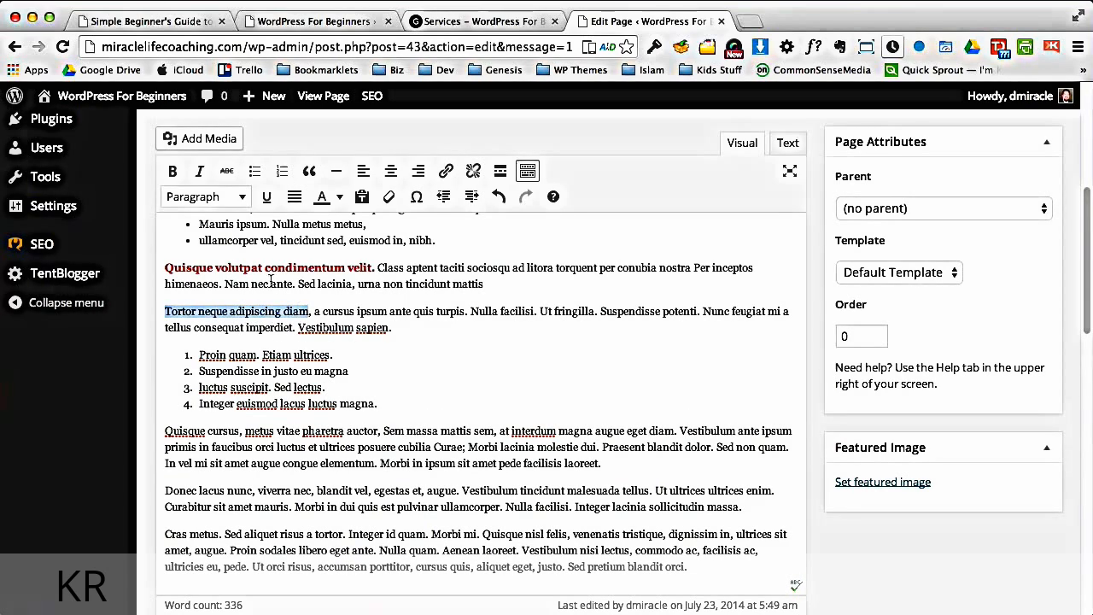
{"action": "left_click", "coordinate": [172, 171]}
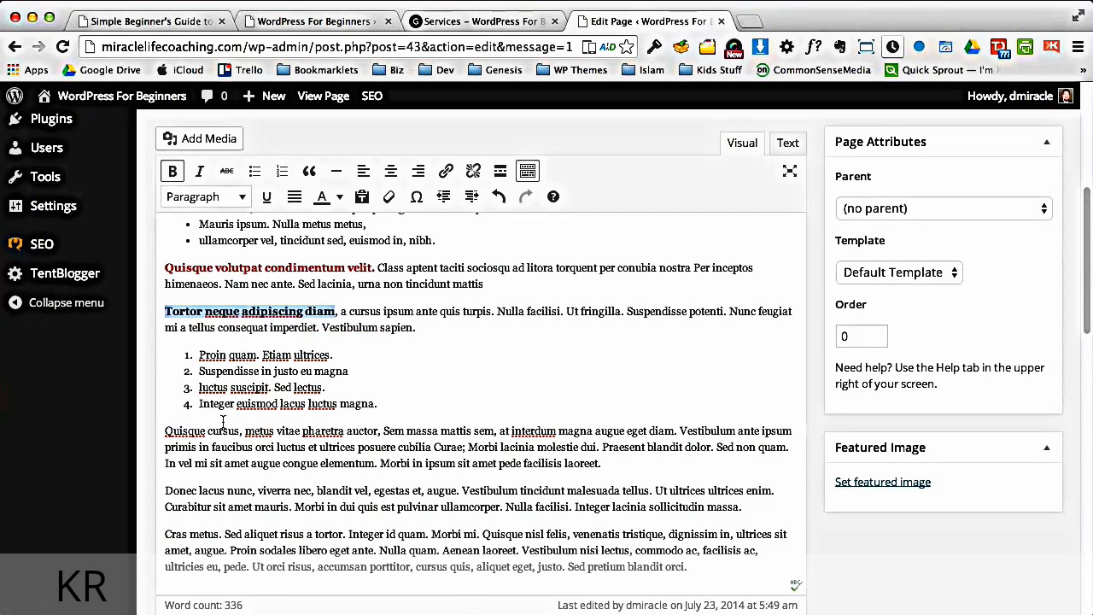
{"action": "left_click", "coordinate": [382, 430]}
{"action": "key", "text": "Return"}
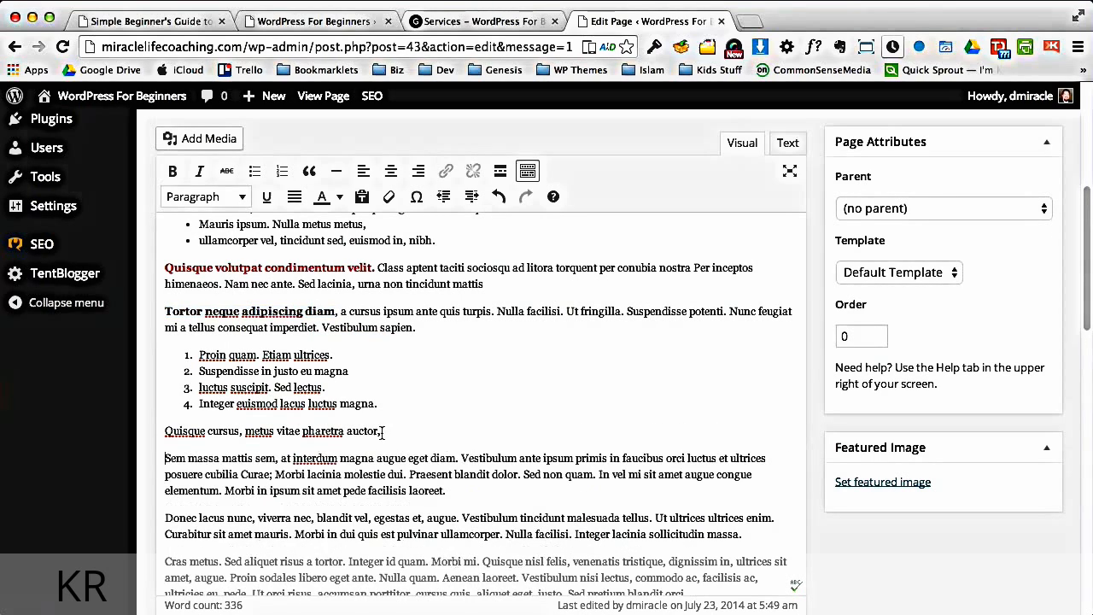
{"action": "left_click_drag", "start_coordinate": [381, 430], "coordinate": [160, 436]}
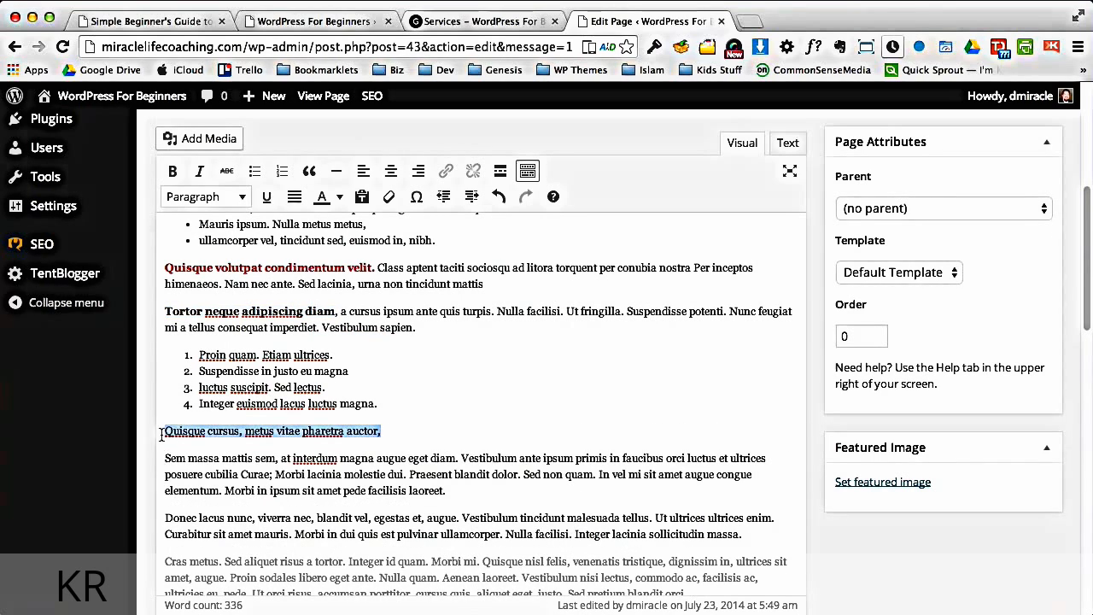
{"action": "left_click", "coordinate": [229, 197]}
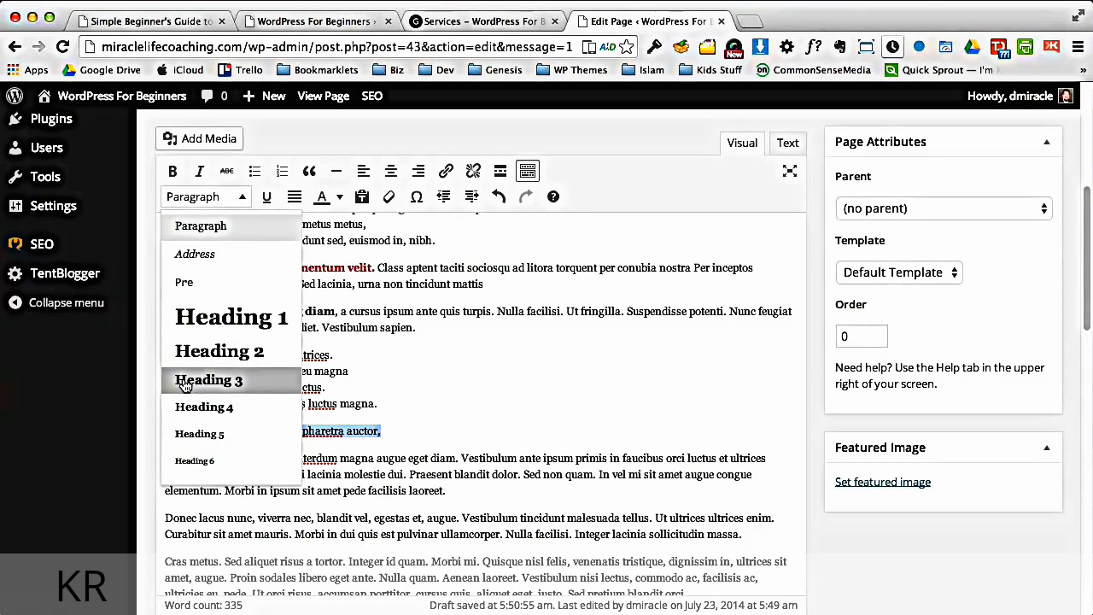
{"action": "left_click", "coordinate": [184, 382]}
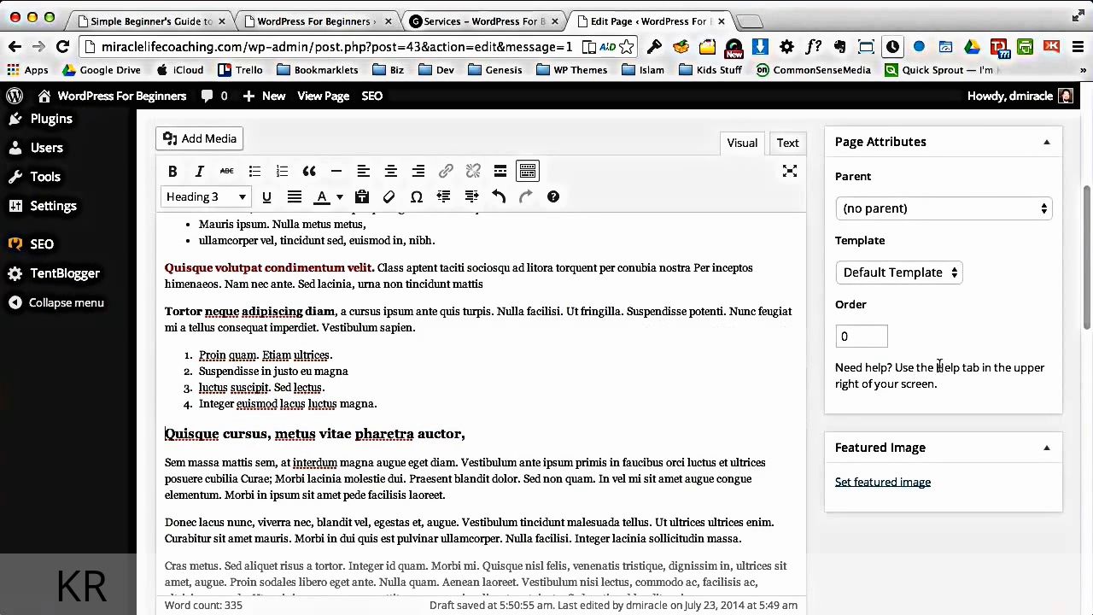
Format the whole paragraph starting with "Donec lacus nunc" as a blockquote
{"action": "scroll", "coordinate": [1084, 298], "scroll_direction": "down", "scroll_amount": 2}
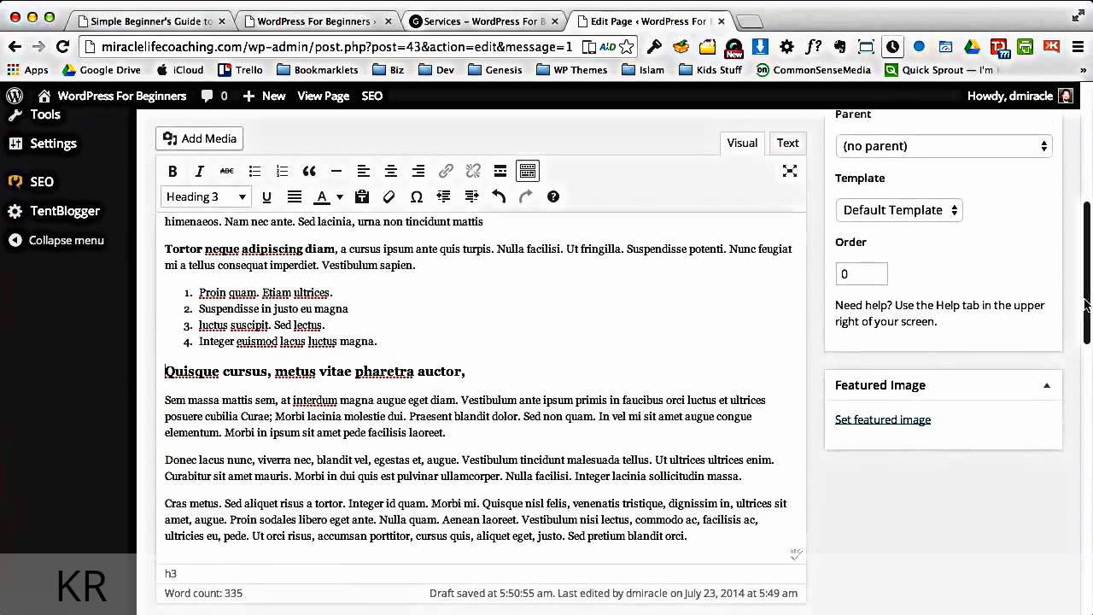
{"action": "scroll", "coordinate": [1086, 306], "scroll_direction": "up", "scroll_amount": 2}
{"action": "scroll", "coordinate": [1086, 305], "scroll_direction": "down", "scroll_amount": 2}
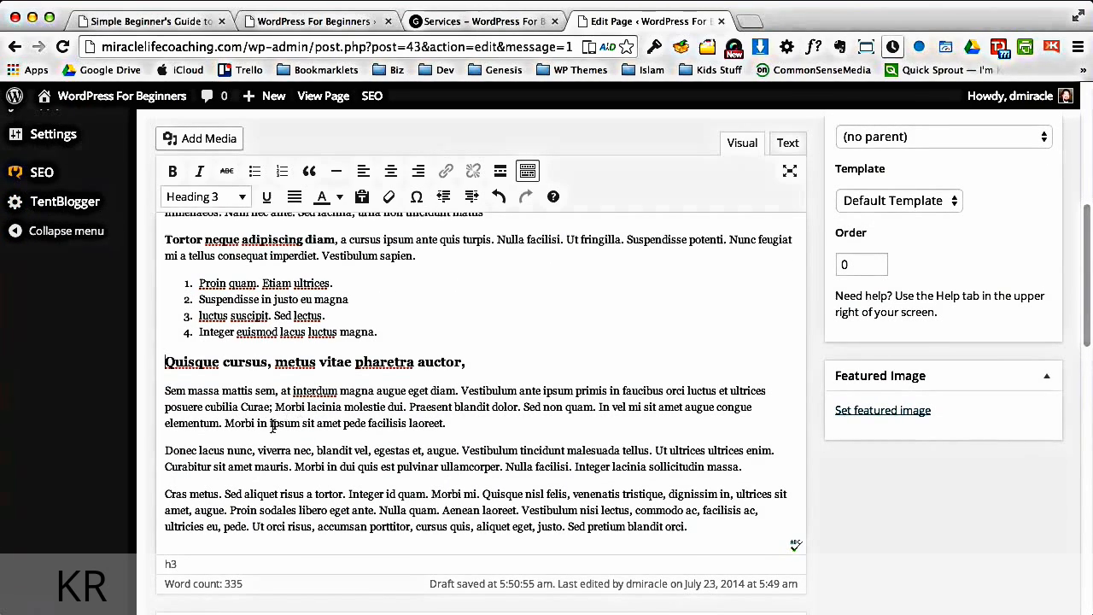
{"action": "left_click_drag", "start_coordinate": [165, 450], "coordinate": [743, 466]}
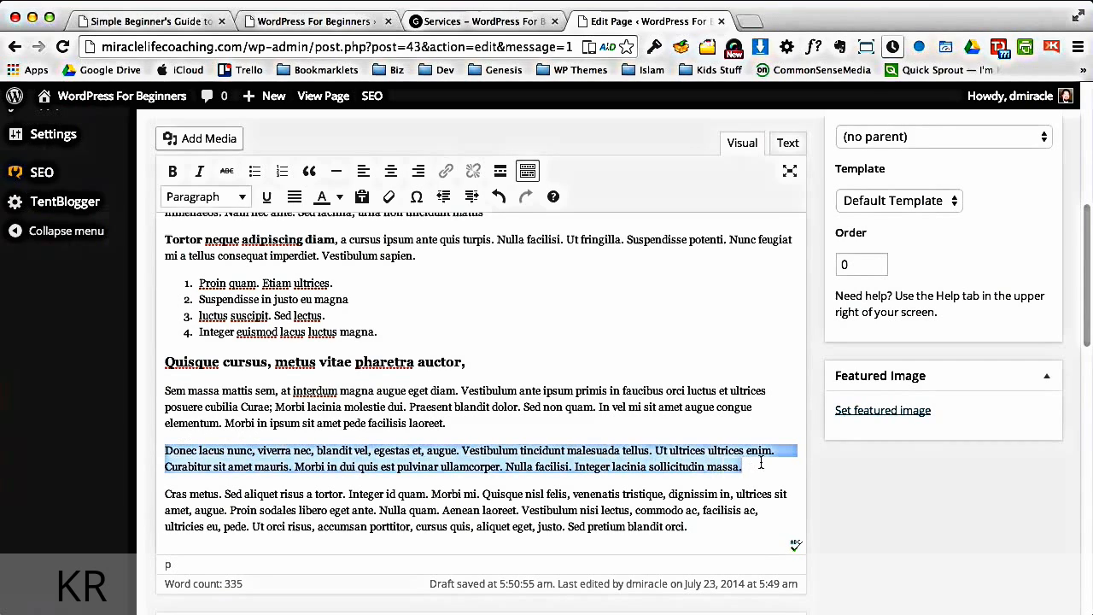
{"action": "left_click", "coordinate": [309, 171]}
{"action": "left_click", "coordinate": [316, 484]}
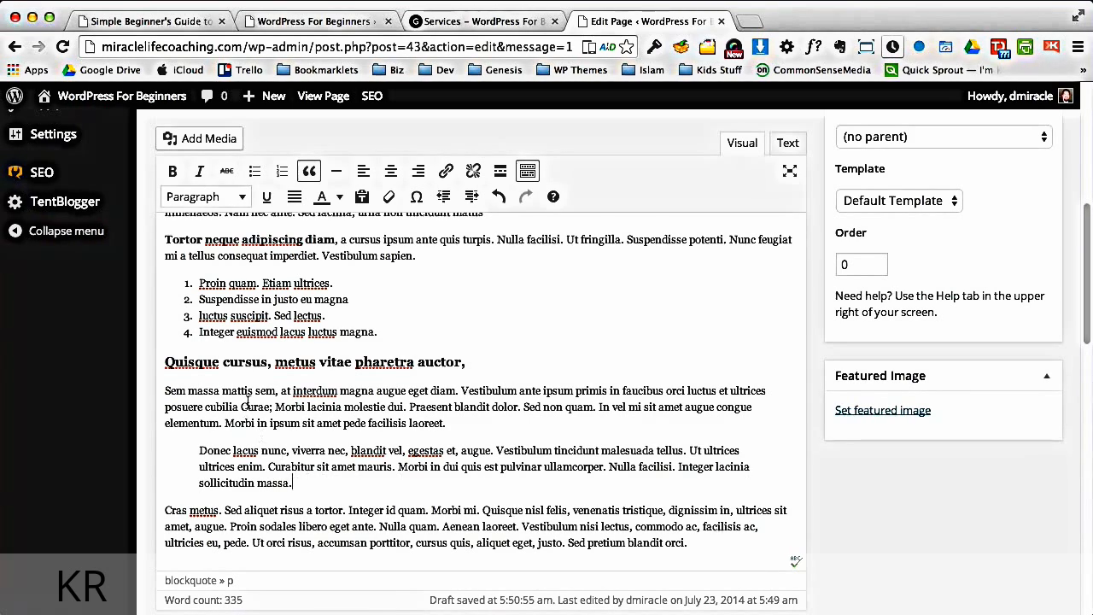
Link the text "Sed lacinia, urna non tincidunt mattis" to the site's existing About page
{"action": "left_click_drag", "start_coordinate": [1084, 280], "coordinate": [1083, 202]}
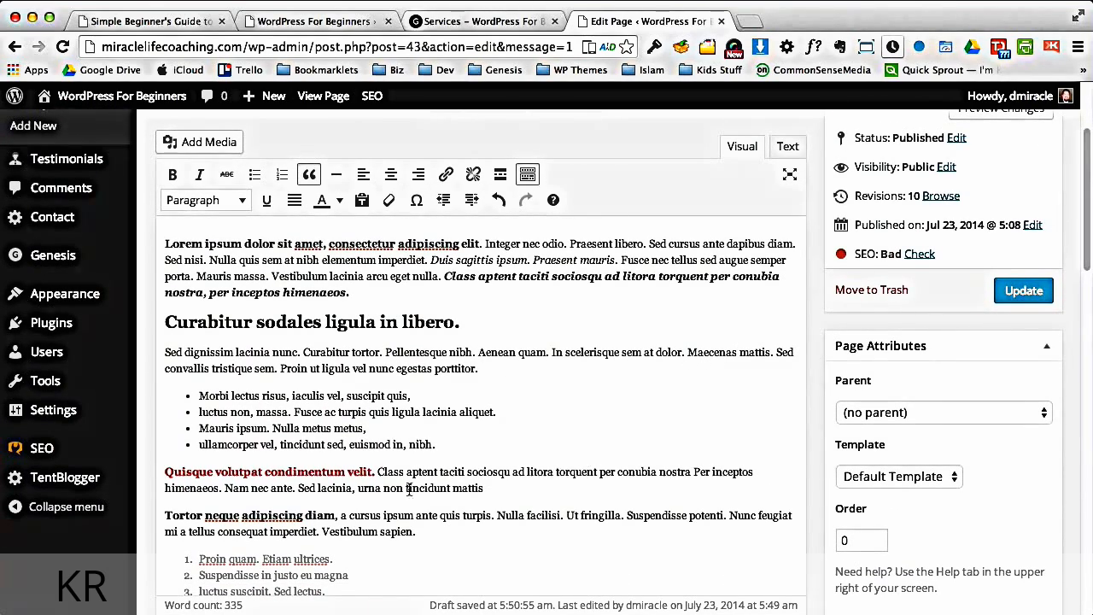
{"action": "left_click_drag", "start_coordinate": [297, 488], "coordinate": [484, 487]}
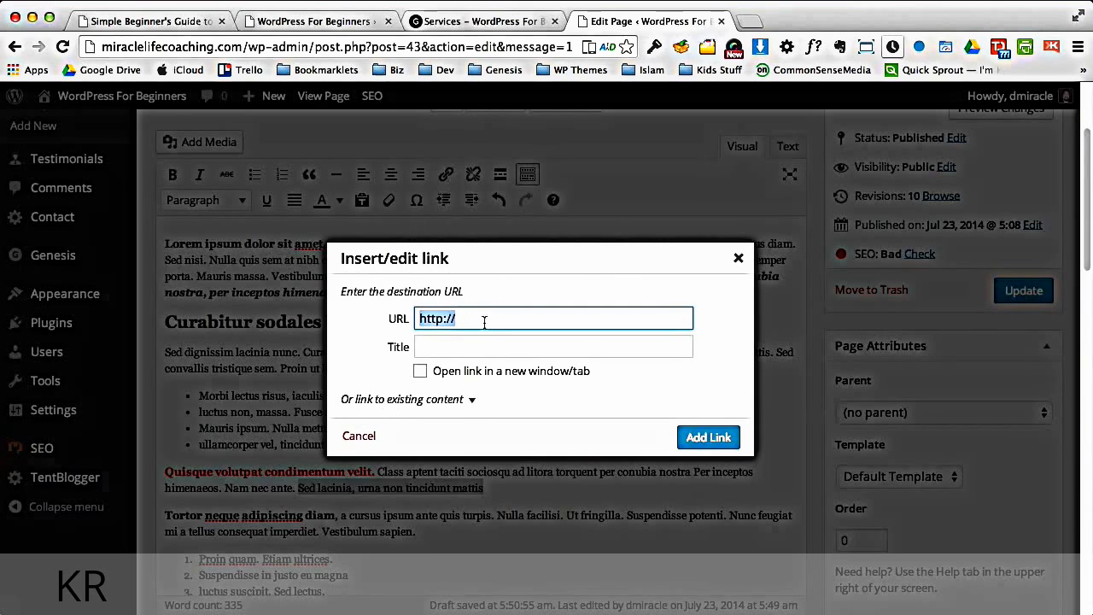
{"action": "left_click", "coordinate": [470, 399]}
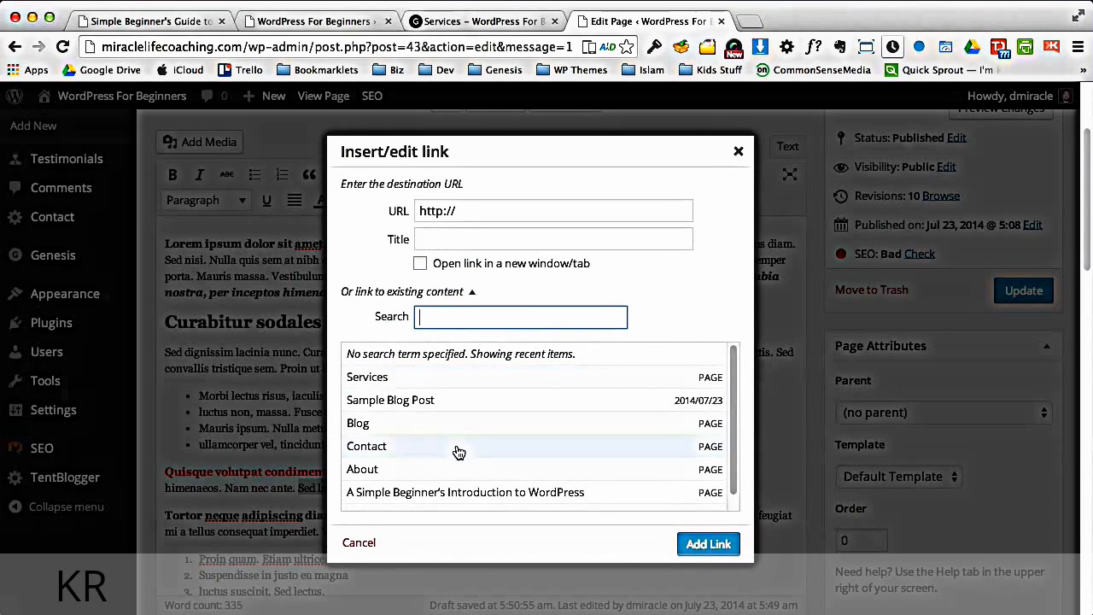
{"action": "left_click", "coordinate": [420, 470]}
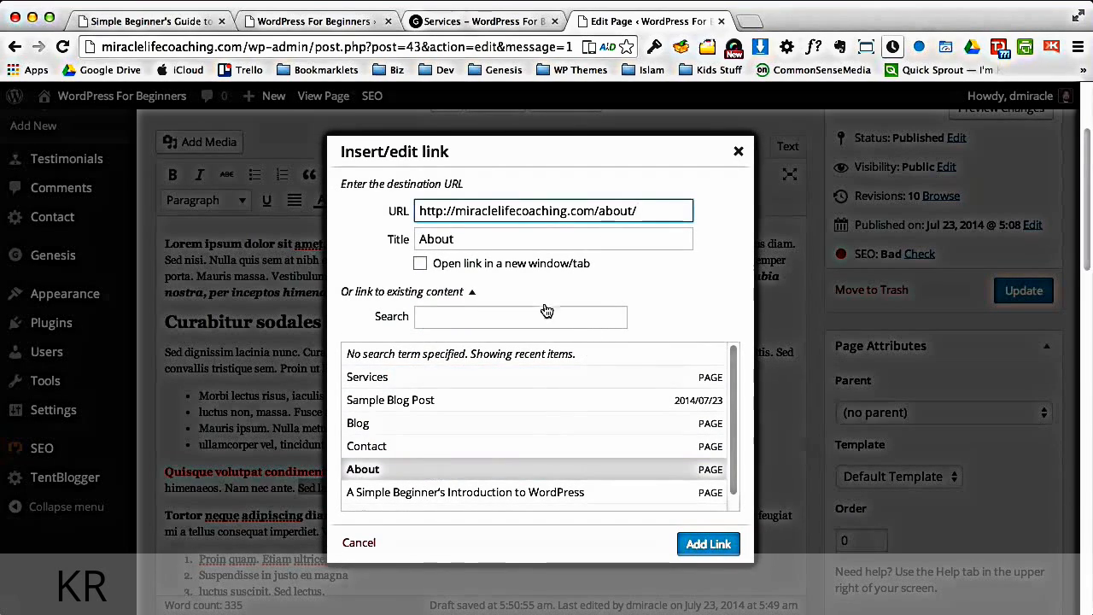
{"action": "left_click", "coordinate": [697, 545]}
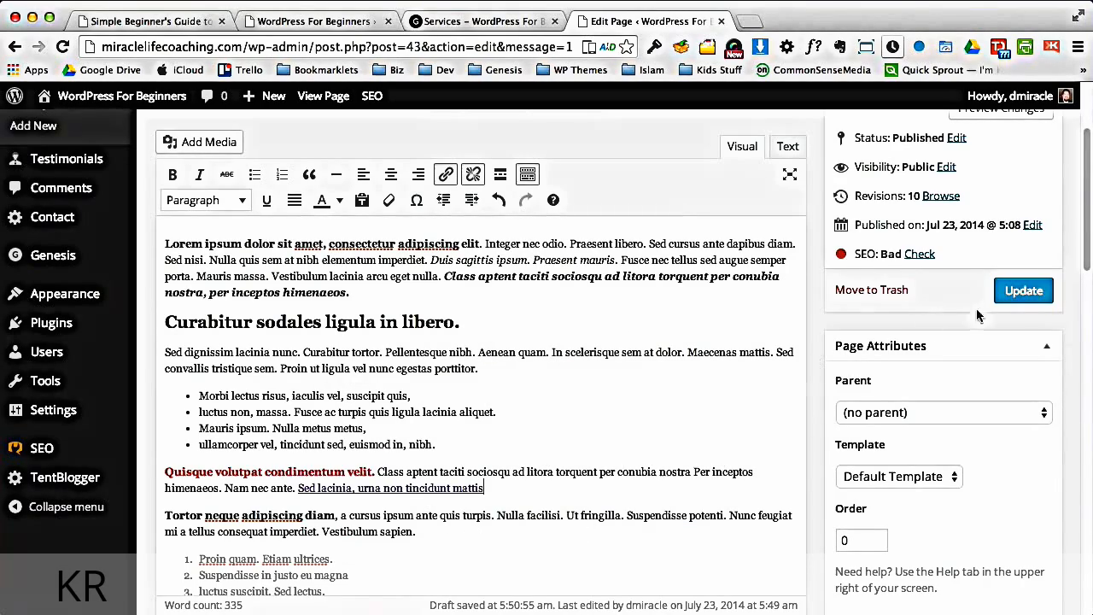
{"action": "scroll", "coordinate": [979, 316], "scroll_direction": "down", "scroll_amount": 10}
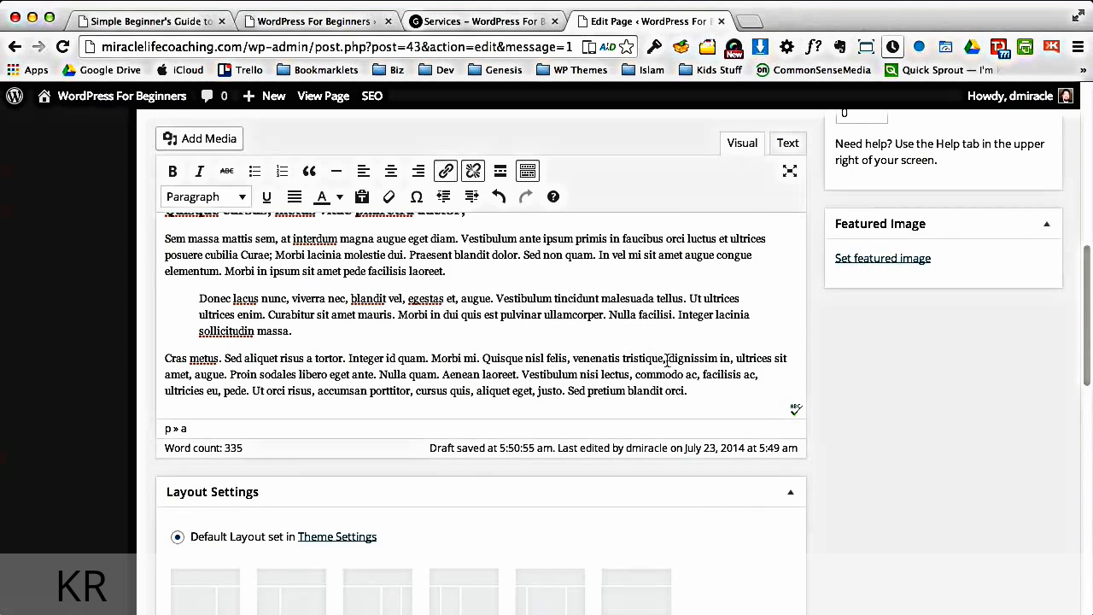
{"action": "left_click_drag", "start_coordinate": [671, 360], "coordinate": [228, 373]}
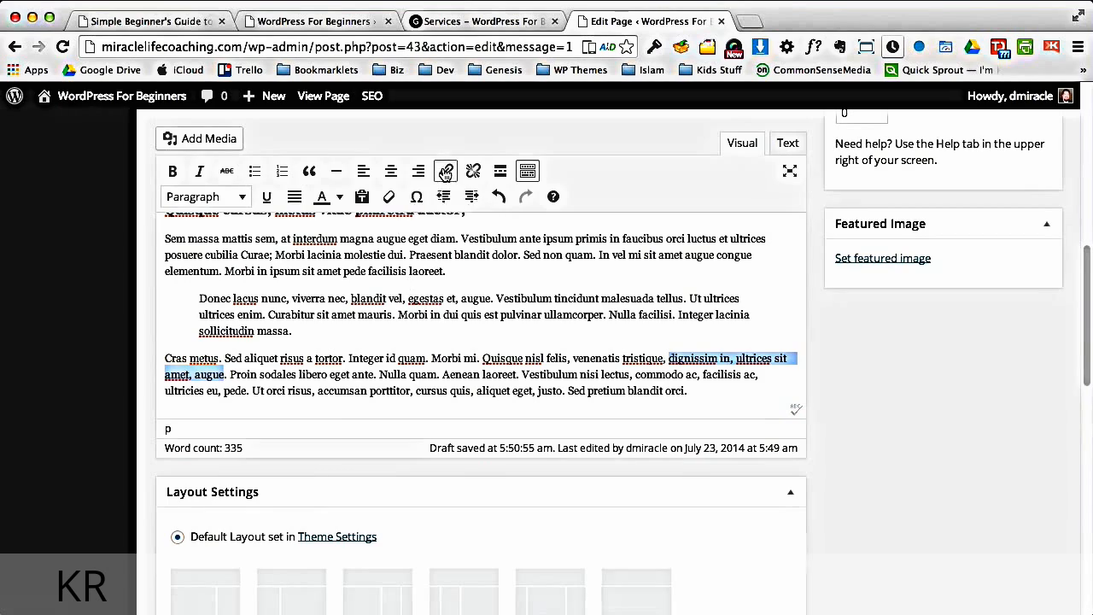
{"action": "left_click", "coordinate": [446, 170]}
{"action": "left_click", "coordinate": [483, 211]}
{"action": "type", "text": "dmiracl"}
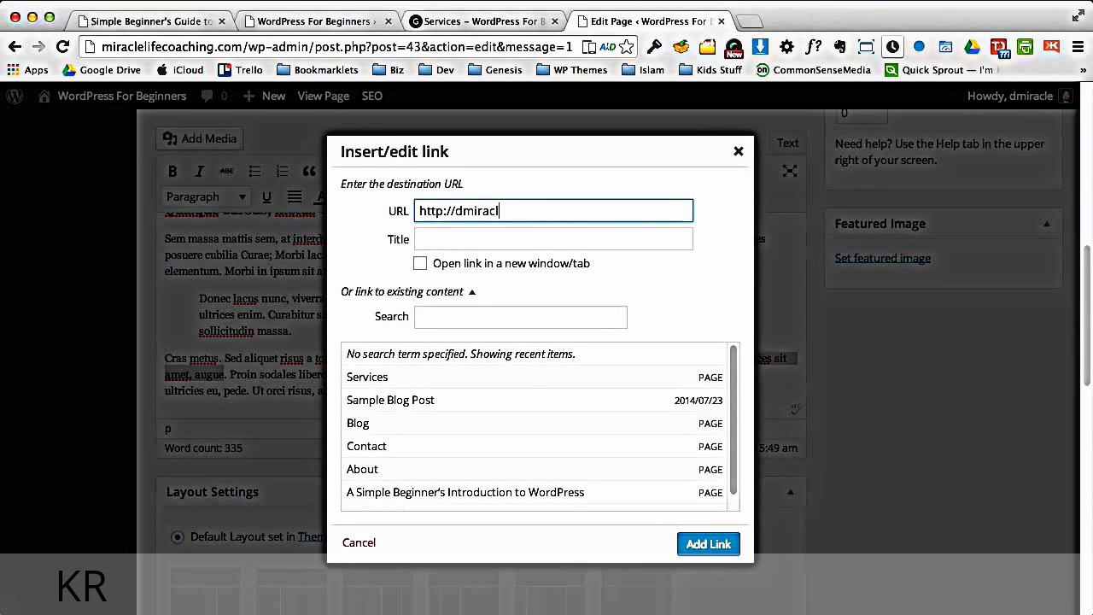
{"action": "type", "text": "e.com"}
{"action": "left_click", "coordinate": [422, 267]}
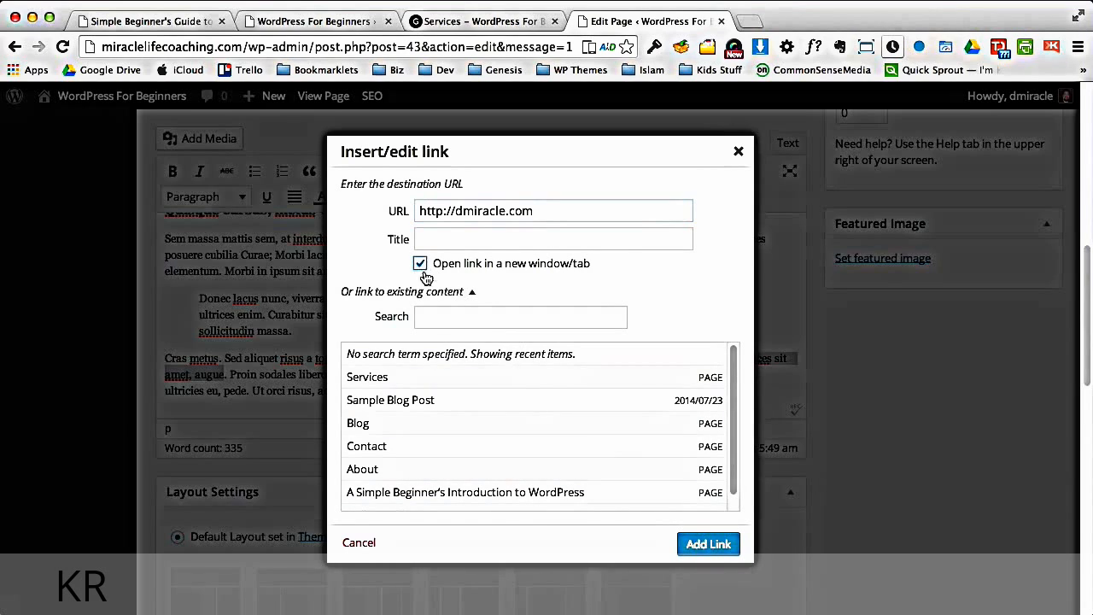
{"action": "left_click", "coordinate": [705, 549]}
{"action": "left_click", "coordinate": [668, 333]}
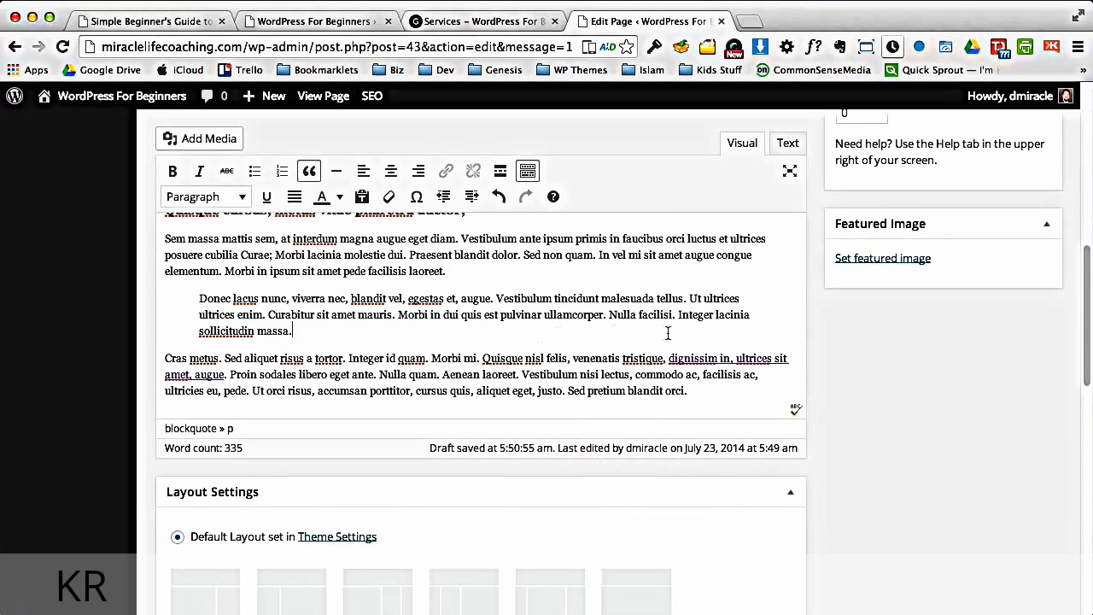
Review the Heading 3 and the blockquote in the editor and update the Services page
{"action": "left_click_drag", "start_coordinate": [1090, 343], "coordinate": [1084, 310]}
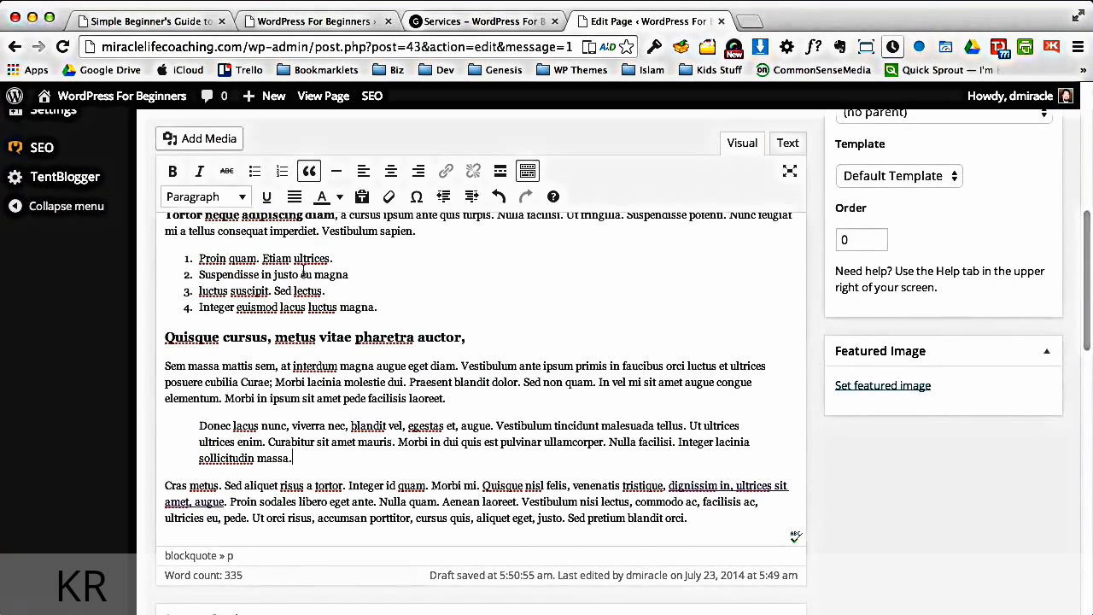
{"action": "triple_click", "coordinate": [183, 336]}
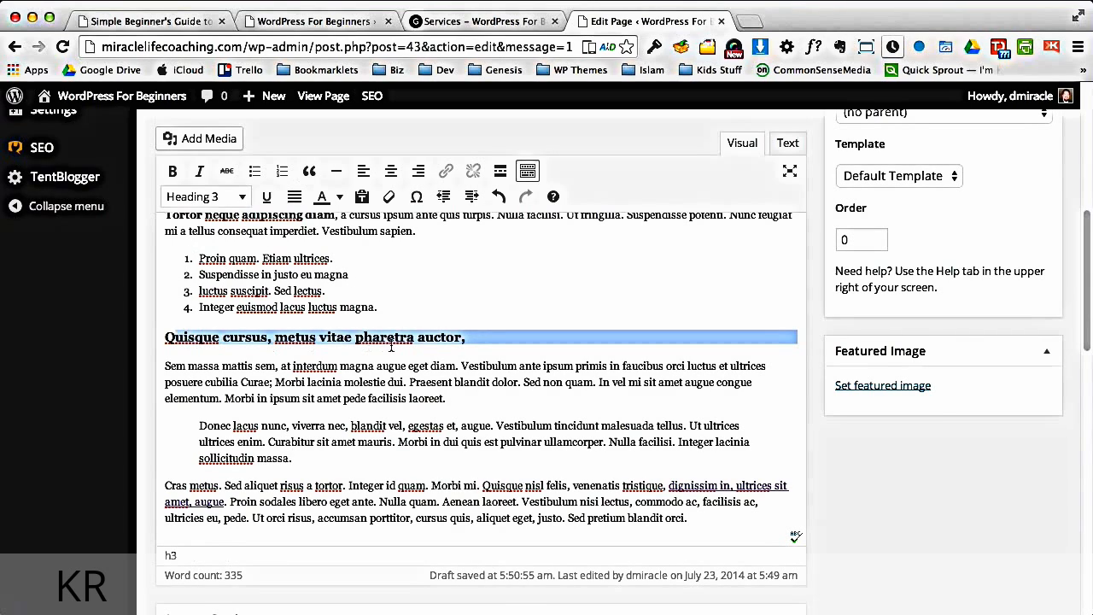
{"action": "left_click_drag", "start_coordinate": [224, 428], "coordinate": [341, 461]}
{"action": "left_click", "coordinate": [347, 463]}
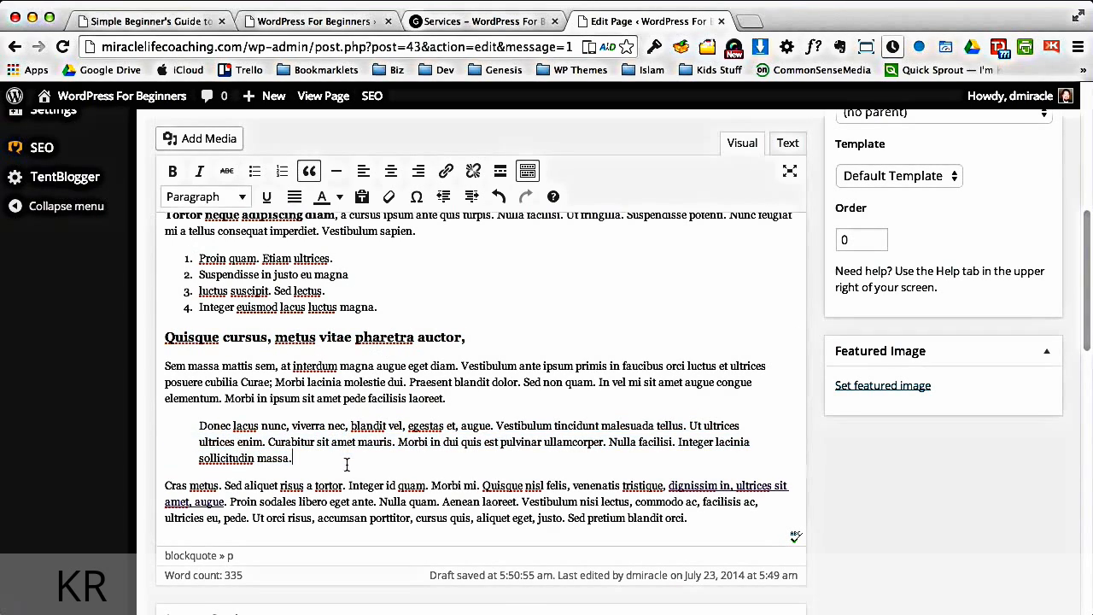
{"action": "left_click_drag", "start_coordinate": [1089, 300], "coordinate": [1088, 210]}
{"action": "left_click", "coordinate": [1024, 327]}
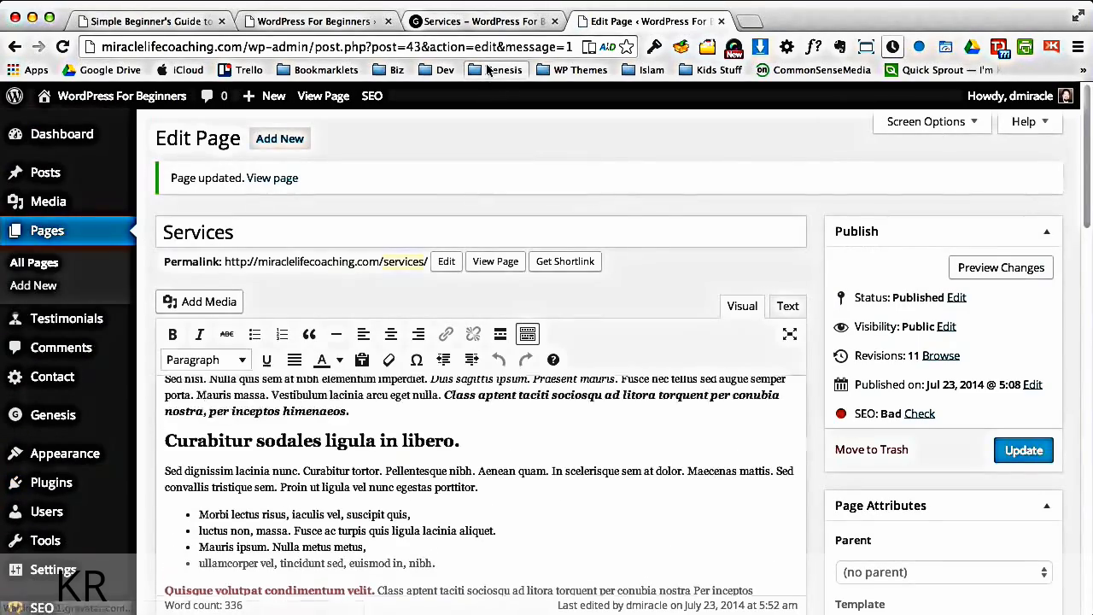
Reload the public Services page, follow its "Sed lacinia, urna non tincidunt mattis" link and return to Services
{"action": "left_click", "coordinate": [482, 21]}
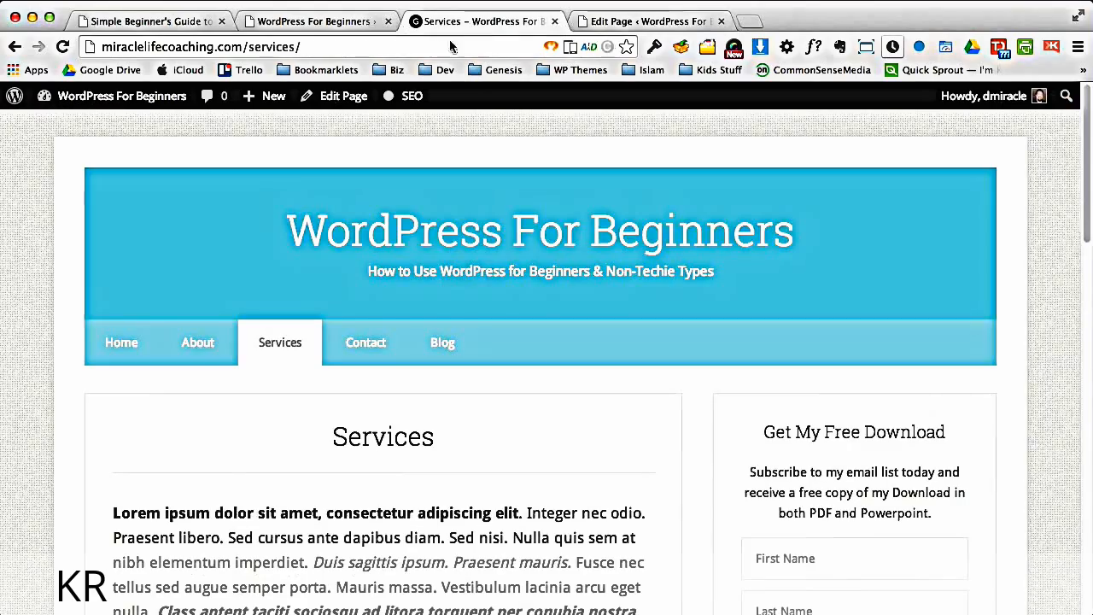
{"action": "left_click", "coordinate": [63, 46]}
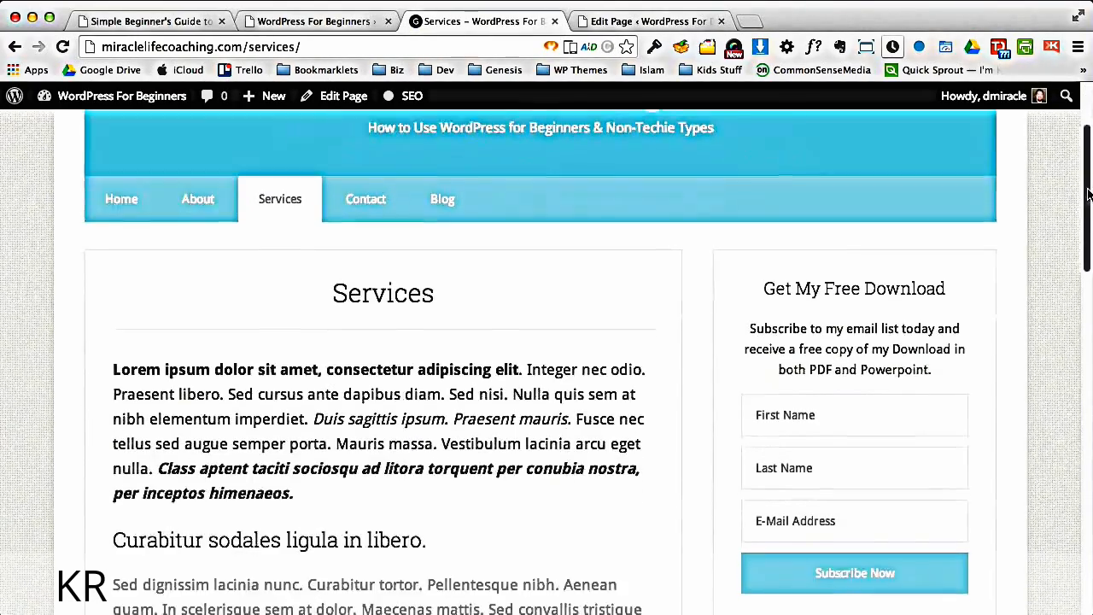
{"action": "left_click_drag", "start_coordinate": [1089, 150], "coordinate": [1087, 217]}
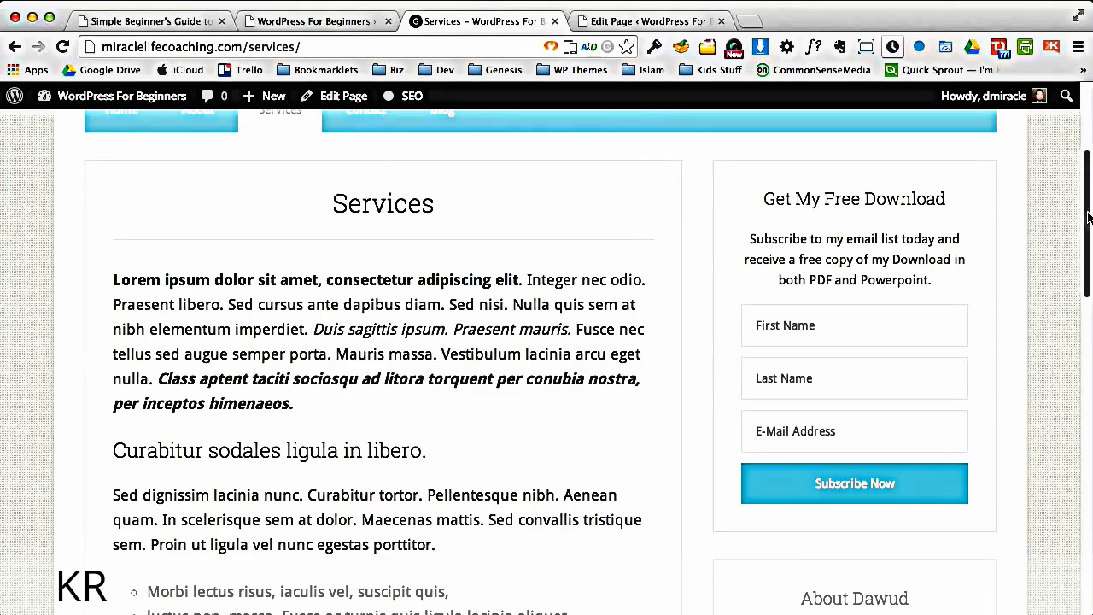
{"action": "scroll", "coordinate": [1088, 219], "scroll_direction": "down", "scroll_amount": 5}
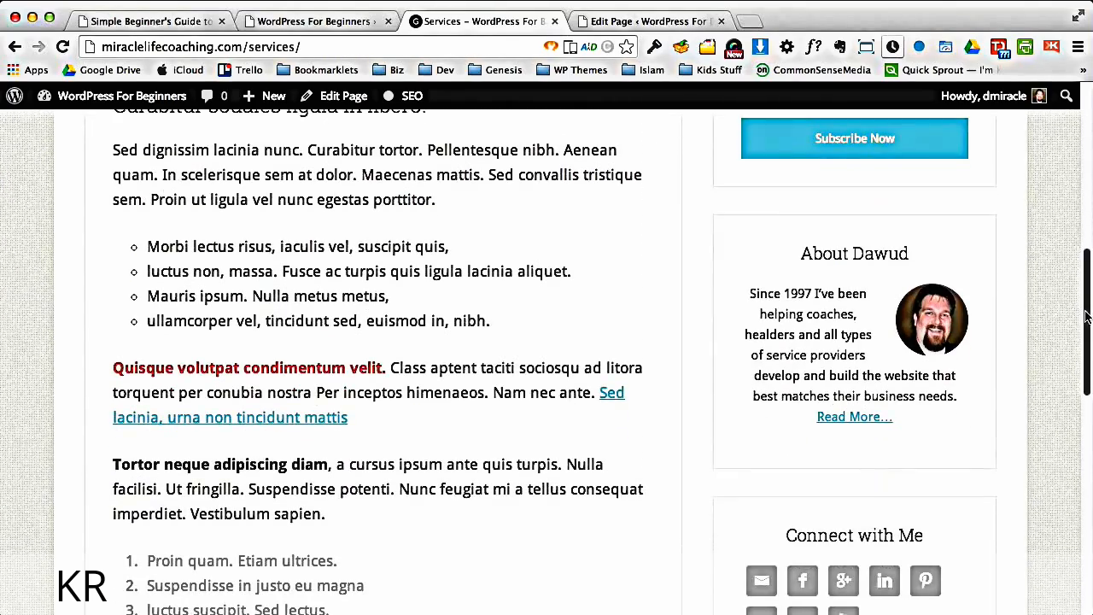
{"action": "left_click", "coordinate": [607, 410]}
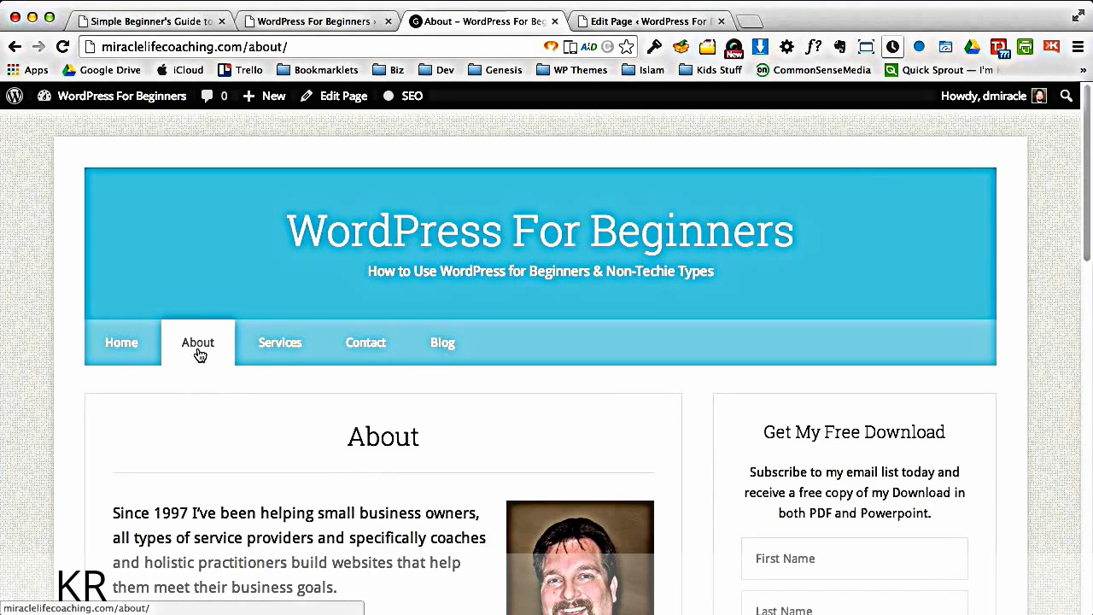
{"action": "left_click", "coordinate": [15, 46]}
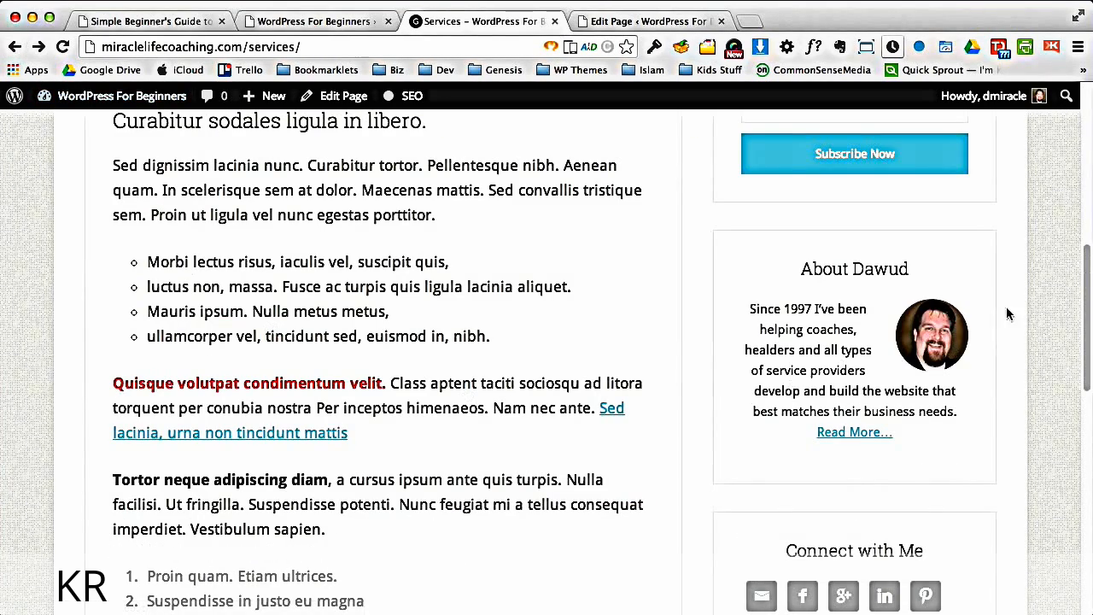
Examine the bold text, numbered list, Heading 3 and blockquote on the public Services page
{"action": "left_click_drag", "start_coordinate": [135, 481], "coordinate": [287, 483]}
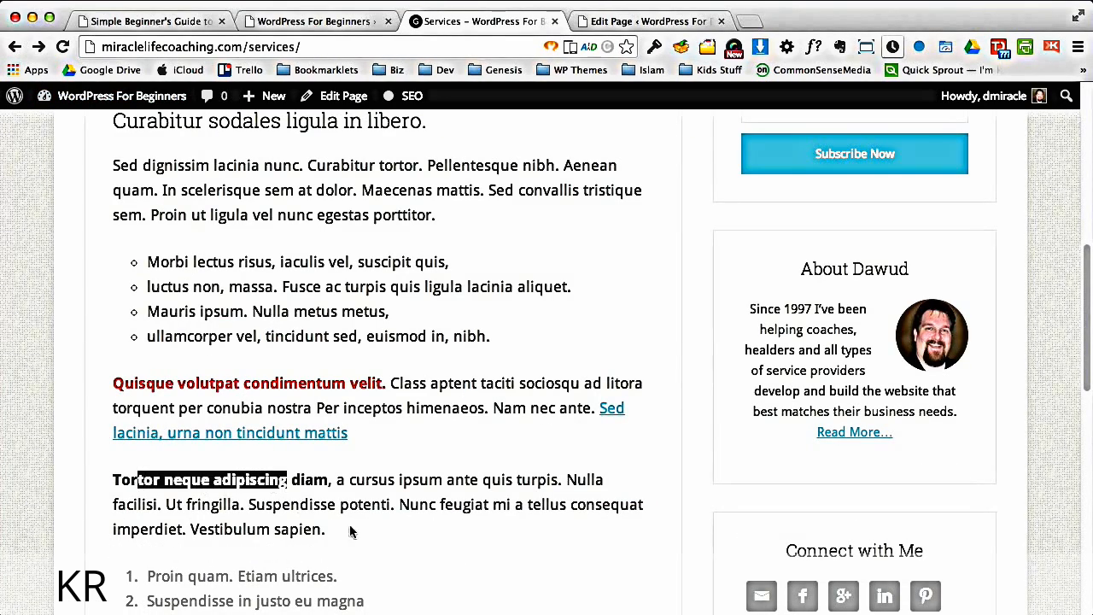
{"action": "scroll", "coordinate": [1089, 414], "scroll_direction": "down", "scroll_amount": 4}
{"action": "scroll", "coordinate": [1089, 413], "scroll_direction": "down", "scroll_amount": 5}
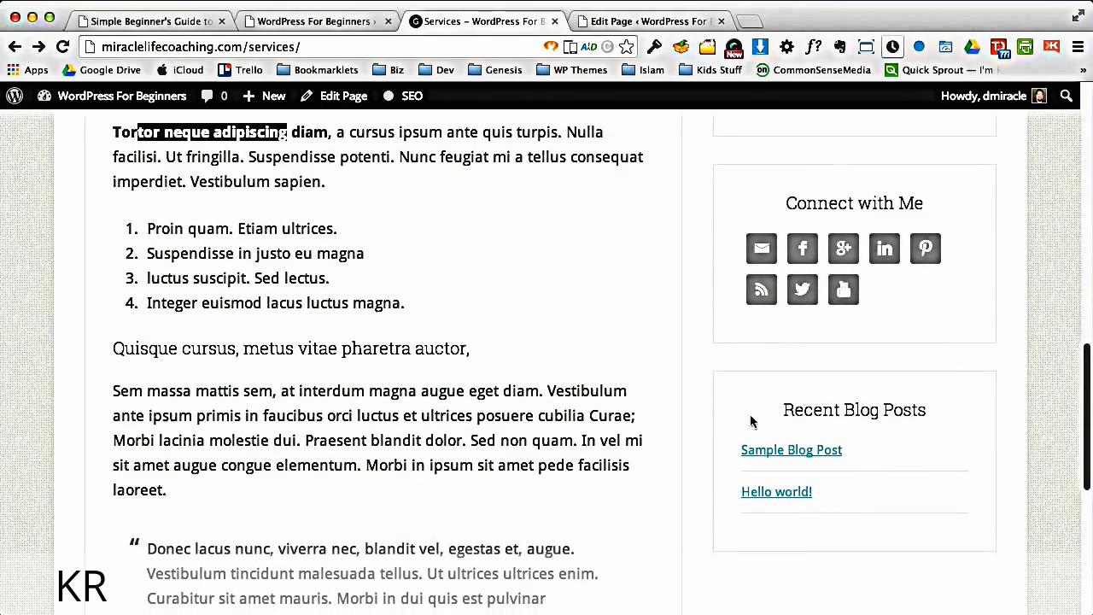
{"action": "left_click_drag", "start_coordinate": [218, 230], "coordinate": [256, 303]}
{"action": "left_click_drag", "start_coordinate": [161, 349], "coordinate": [445, 362]}
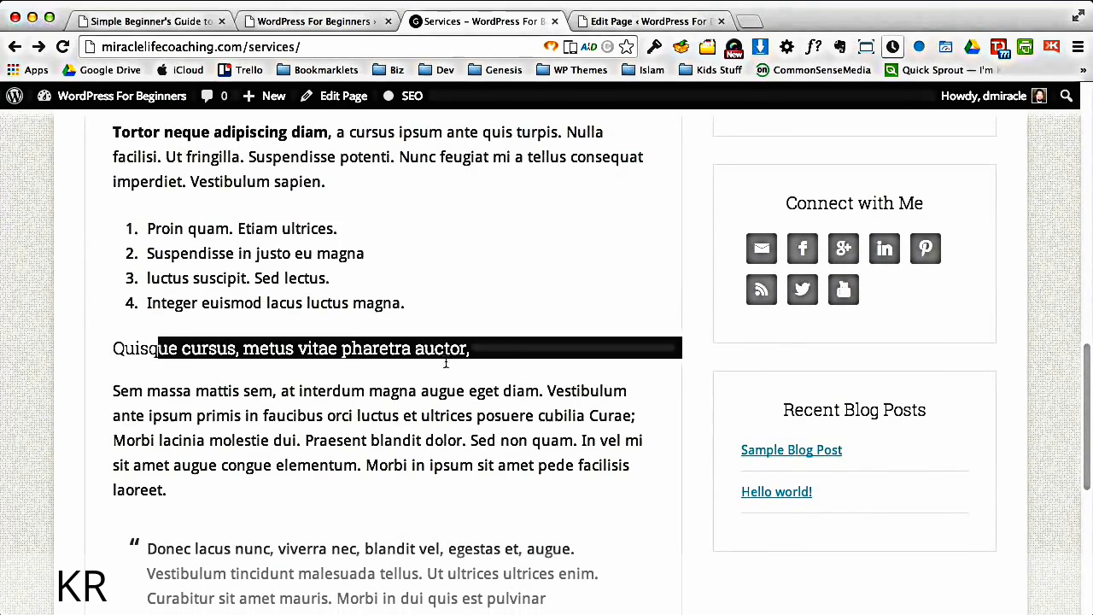
{"action": "left_click", "coordinate": [495, 359]}
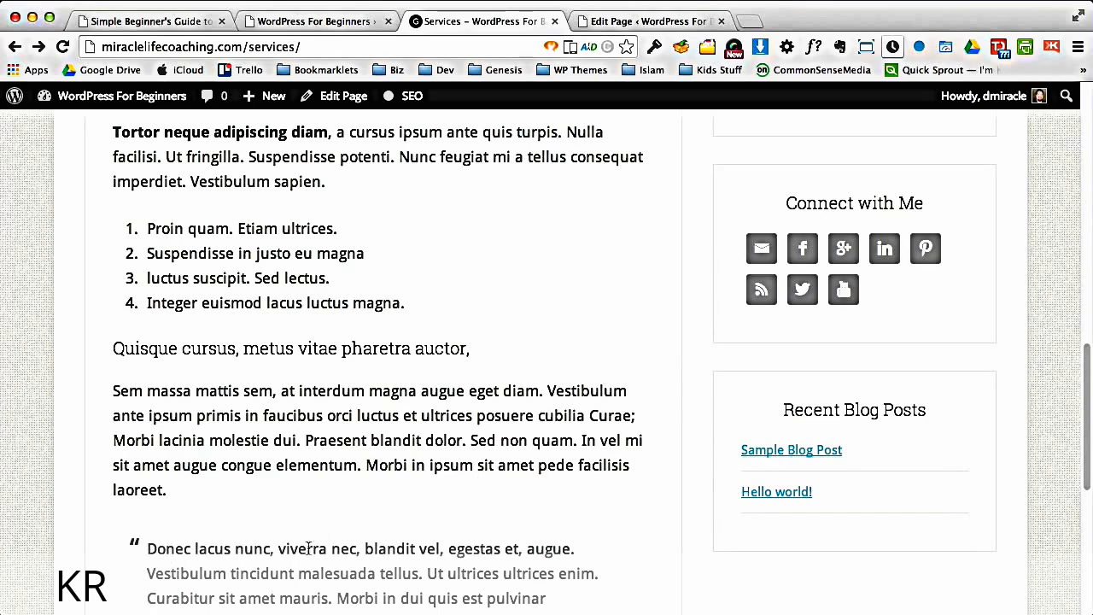
{"action": "scroll", "coordinate": [1086, 417], "scroll_direction": "down", "scroll_amount": 5}
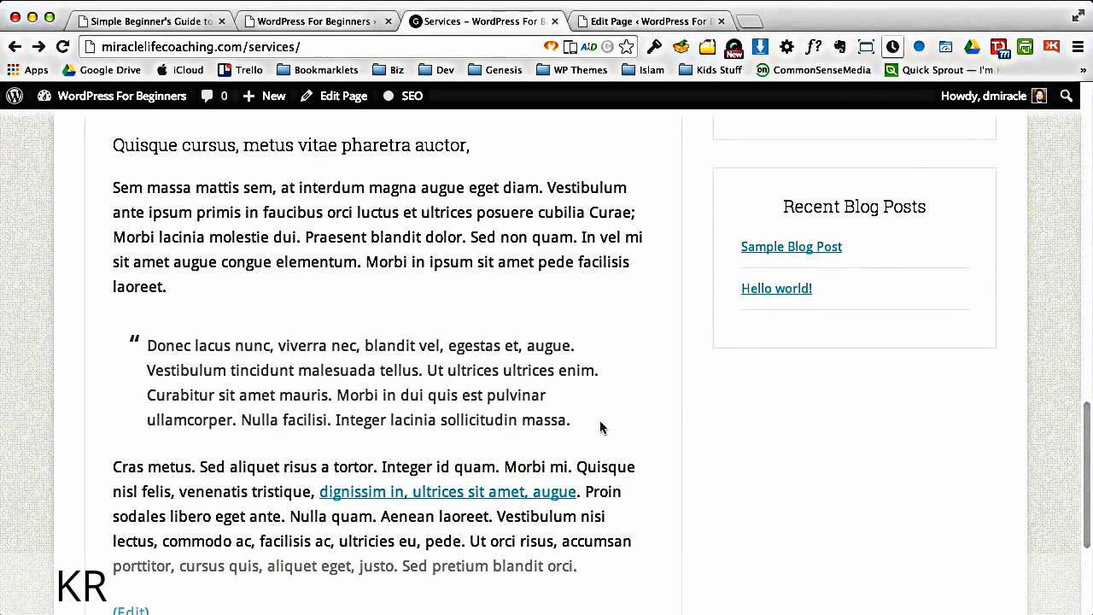
{"action": "left_click_drag", "start_coordinate": [589, 421], "coordinate": [151, 344]}
{"action": "left_click", "coordinate": [195, 353]}
{"action": "left_click_drag", "start_coordinate": [575, 424], "coordinate": [142, 347]}
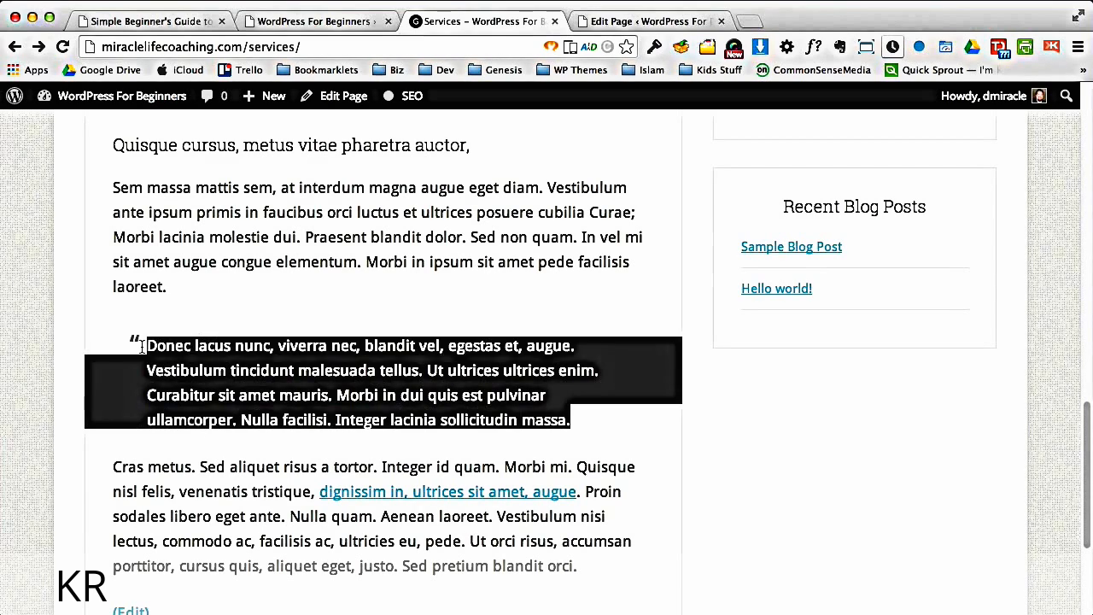
In the Services editor, add a right-aligned line "- Testimonial Name" at the end of the blockquote
{"action": "left_click", "coordinate": [649, 20]}
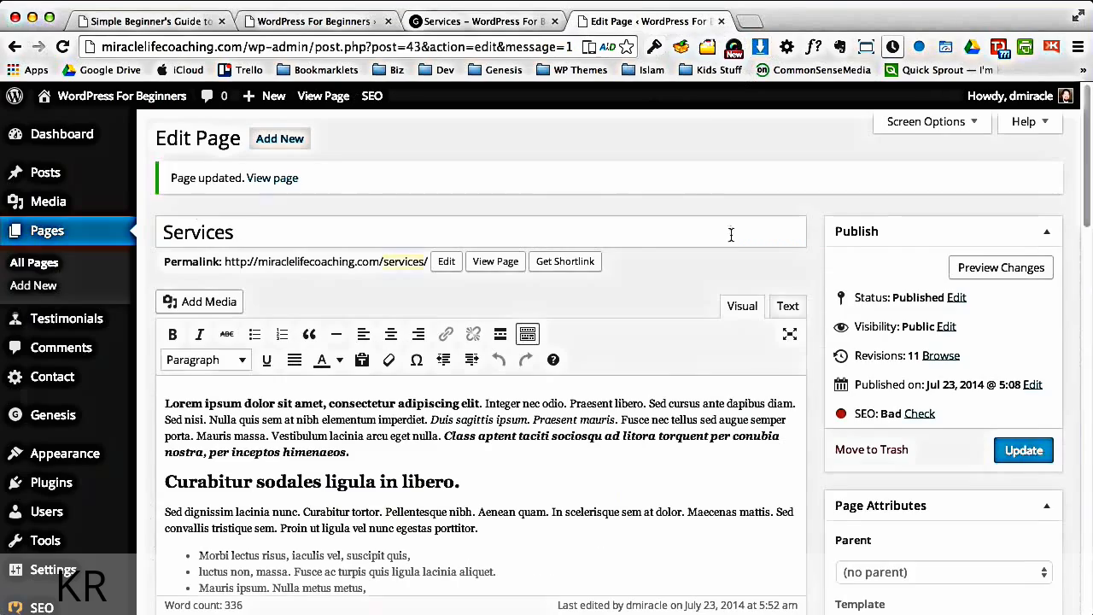
{"action": "scroll", "coordinate": [1090, 342], "scroll_direction": "down", "scroll_amount": 10}
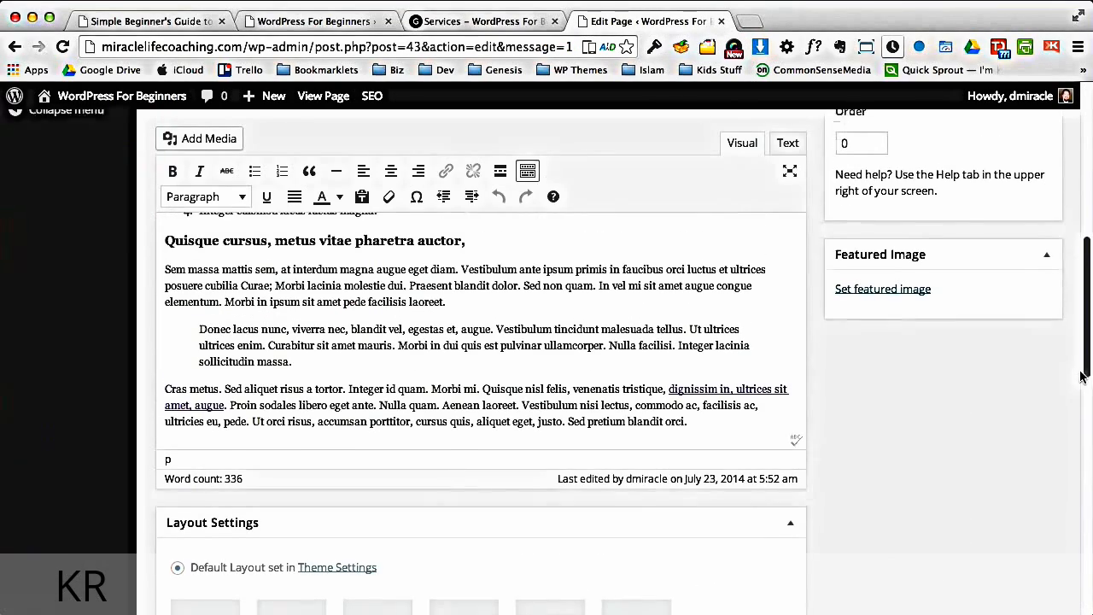
{"action": "left_click", "coordinate": [316, 370]}
{"action": "key", "text": "Return"}
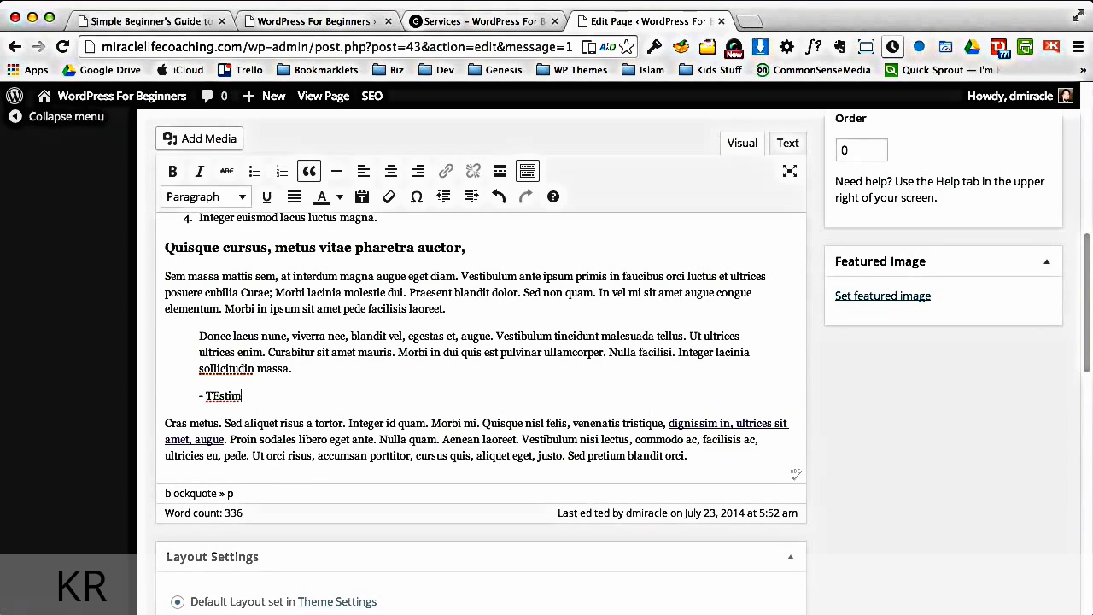
{"action": "type", "text": "- Testimonial Name"}
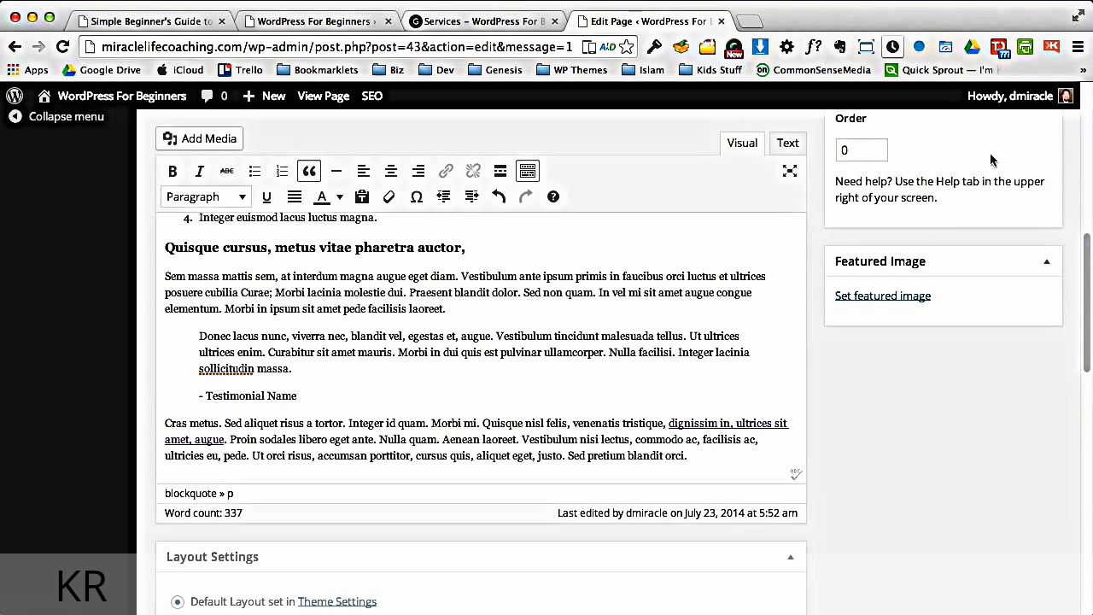
{"action": "left_click", "coordinate": [418, 171]}
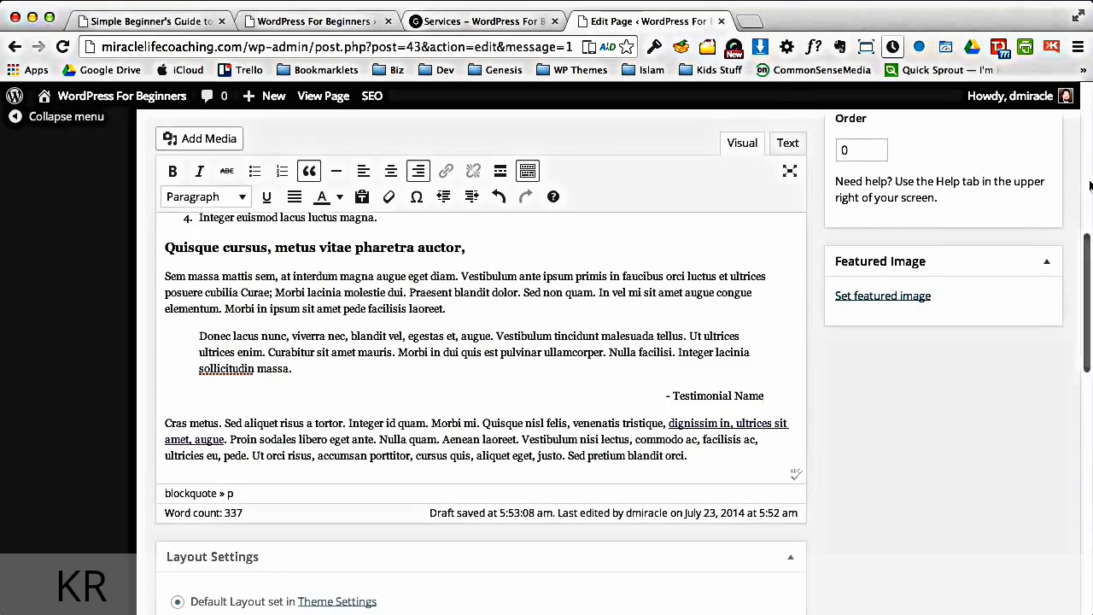
Update the Services page and reload its public version
{"action": "scroll", "coordinate": [1024, 307], "scroll_direction": "up", "scroll_amount": 10}
{"action": "left_click", "coordinate": [1023, 401]}
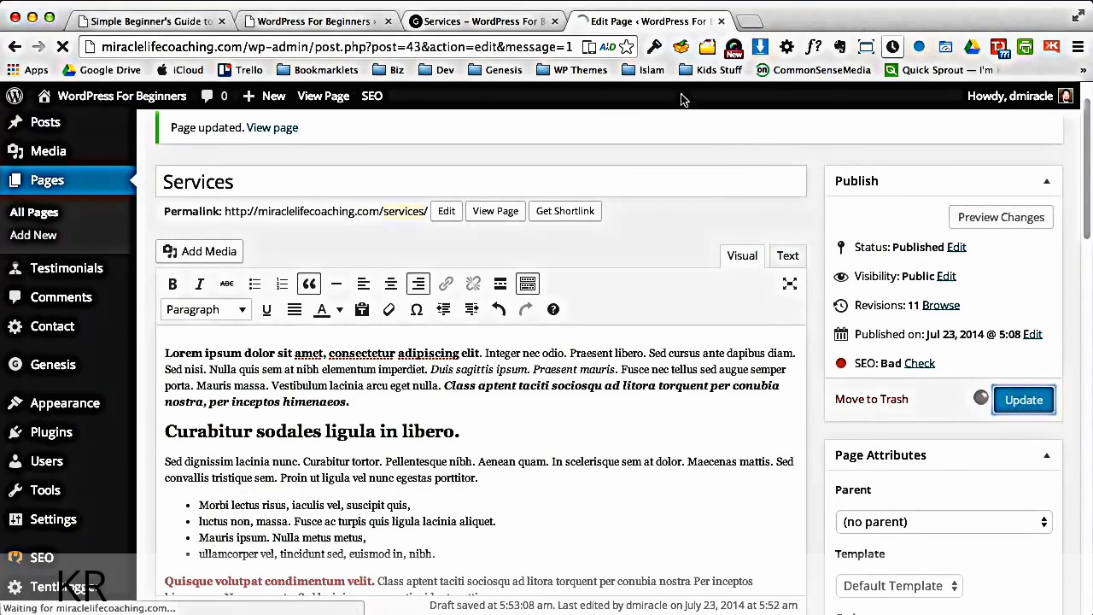
{"action": "left_click", "coordinate": [483, 22]}
{"action": "left_click", "coordinate": [63, 47]}
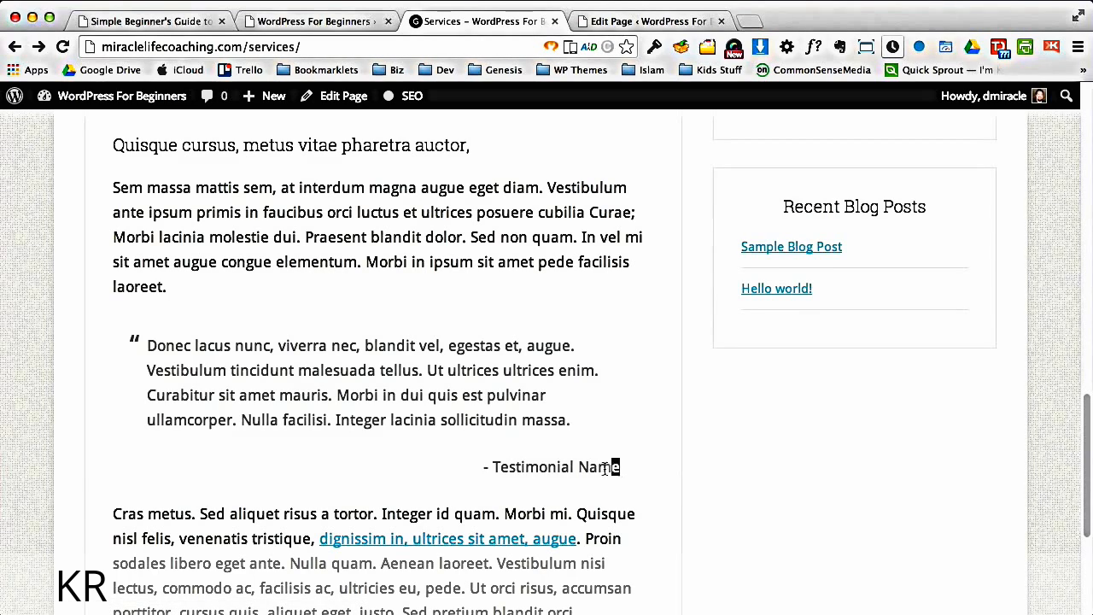
Check the blockquote with its testimonial name on the public page and open the "dignissim in, ultrices sit amet, augue" link
{"action": "left_click_drag", "start_coordinate": [605, 468], "coordinate": [122, 335]}
{"action": "left_click", "coordinate": [533, 492]}
{"action": "scroll", "coordinate": [517, 355], "scroll_direction": "down", "scroll_amount": 5}
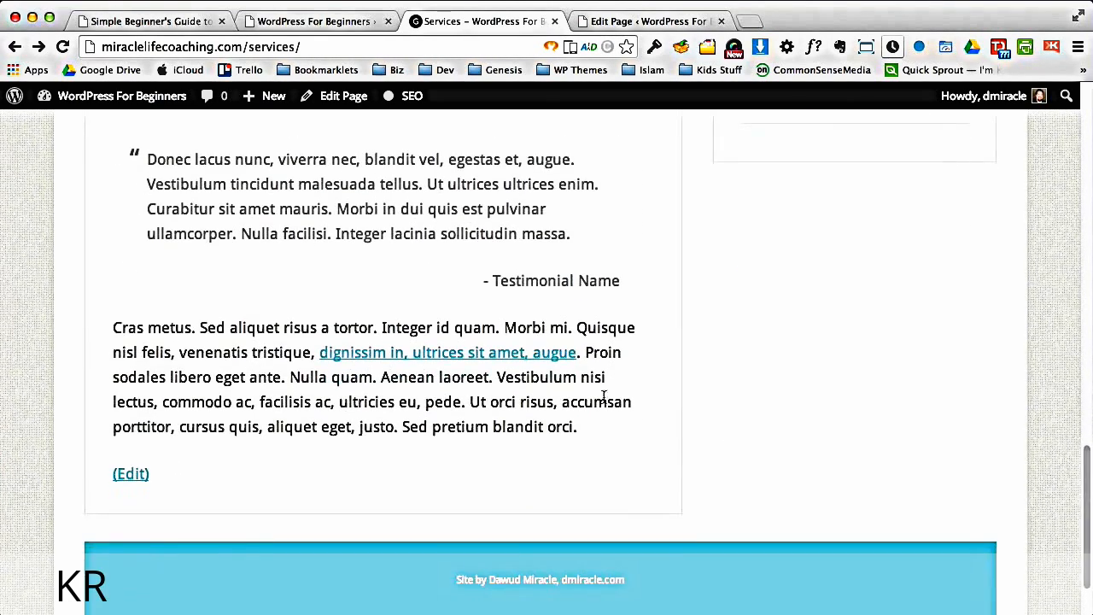
{"action": "left_click", "coordinate": [508, 360]}
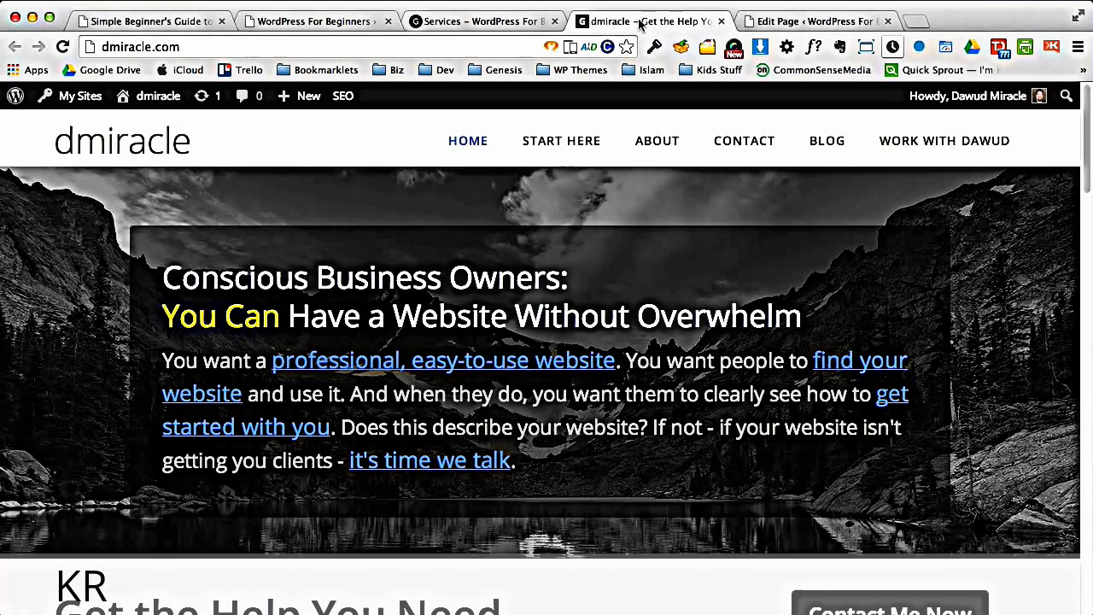
Close the external dmiracle.com page and return to the beginning of the public Services page
{"action": "left_click_drag", "start_coordinate": [1087, 164], "coordinate": [1058, 71]}
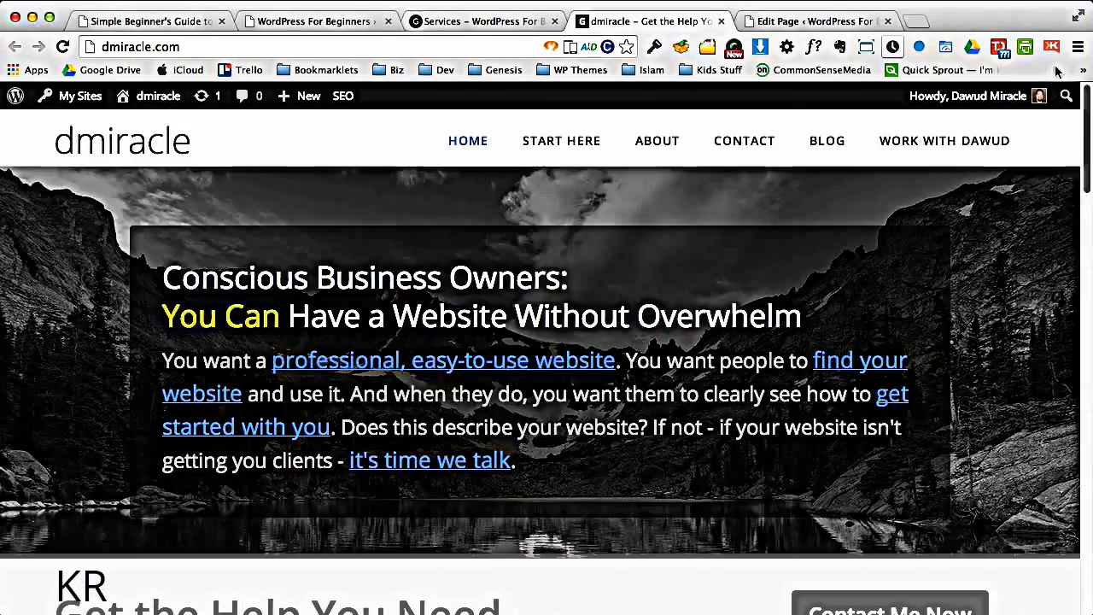
{"action": "left_click", "coordinate": [722, 21]}
{"action": "left_click_drag", "start_coordinate": [1084, 475], "coordinate": [1077, 174]}
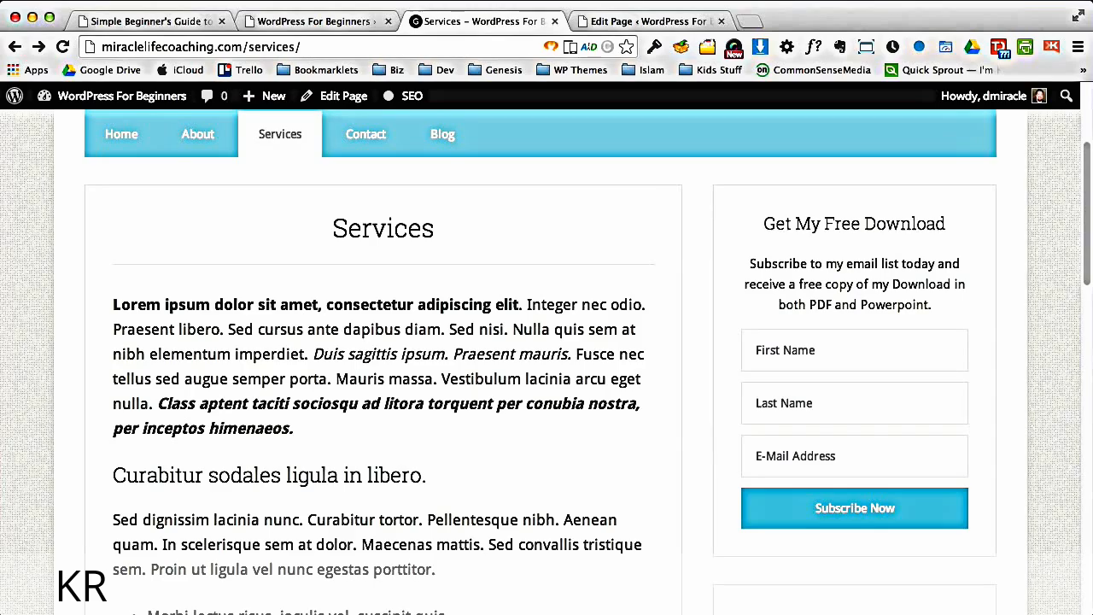
{"action": "left_click_drag", "start_coordinate": [1086, 214], "coordinate": [1086, 159]}
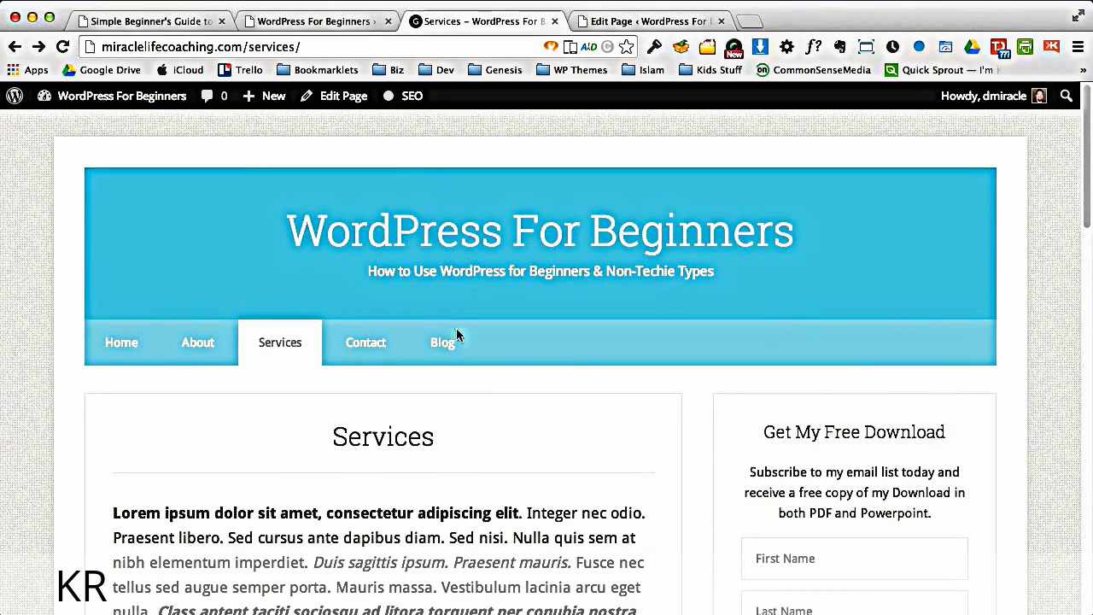
Open the public Home page and look at the image beneath its title
{"action": "left_click", "coordinate": [602, 21]}
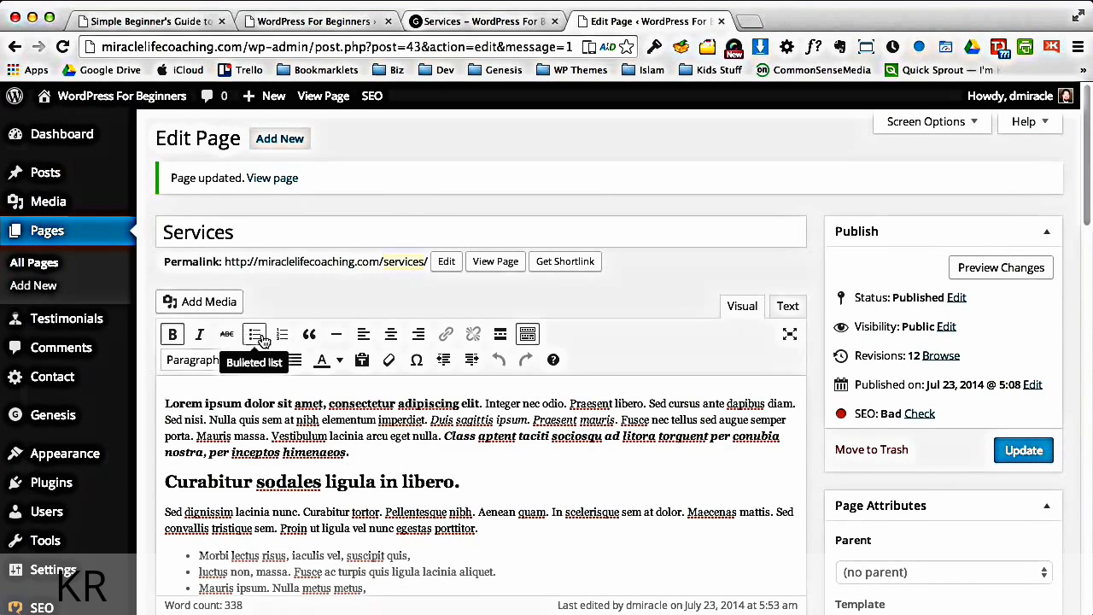
{"action": "left_click", "coordinate": [480, 22]}
{"action": "left_click", "coordinate": [123, 345]}
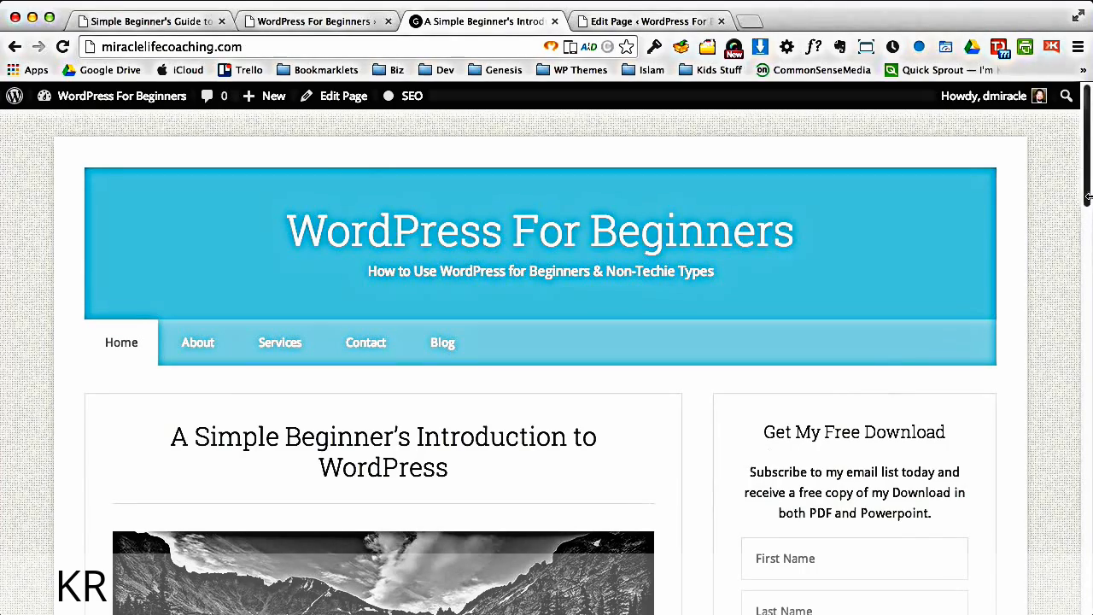
{"action": "scroll", "coordinate": [1063, 229], "scroll_direction": "down", "scroll_amount": 5}
In the Services editor, insert the library image pawnee-lake-facebook.jpg above the first paragraph, center-aligned with no link
{"action": "left_click", "coordinate": [623, 21]}
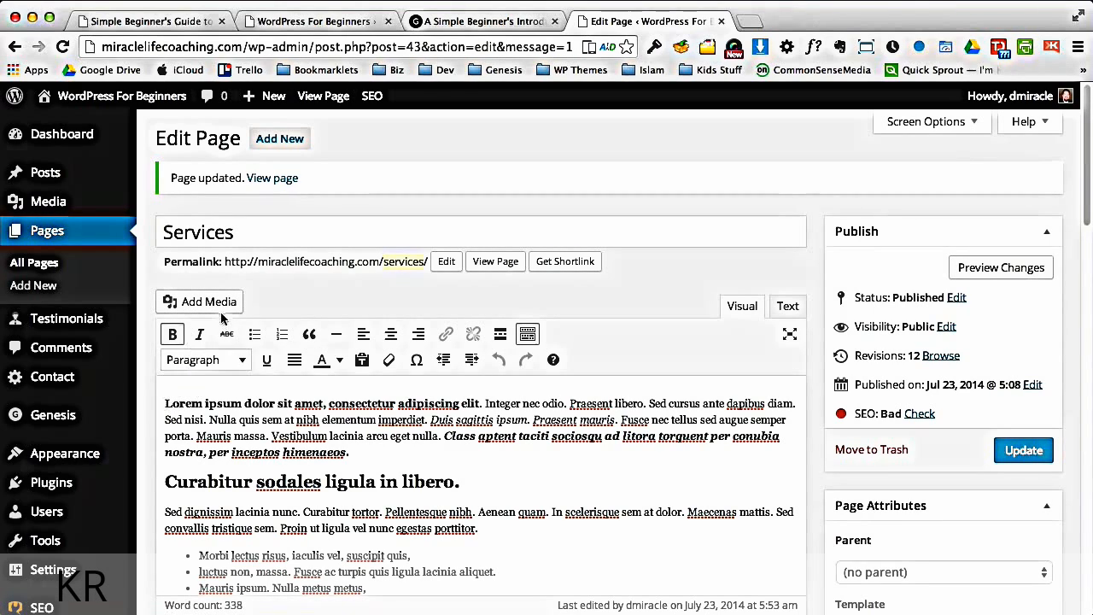
{"action": "left_click", "coordinate": [211, 303]}
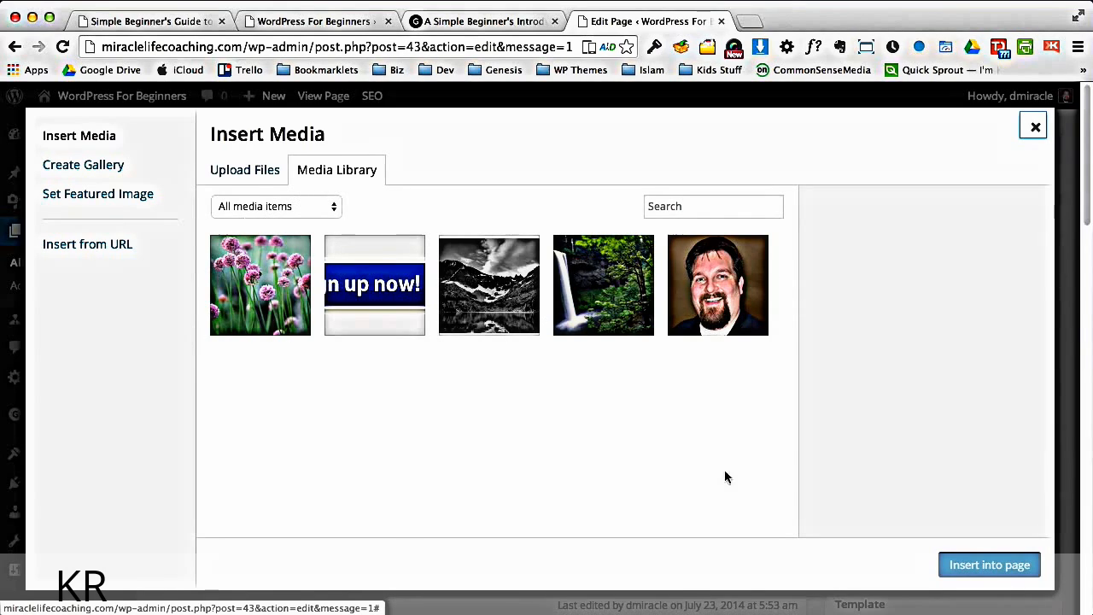
{"action": "left_click", "coordinate": [501, 303]}
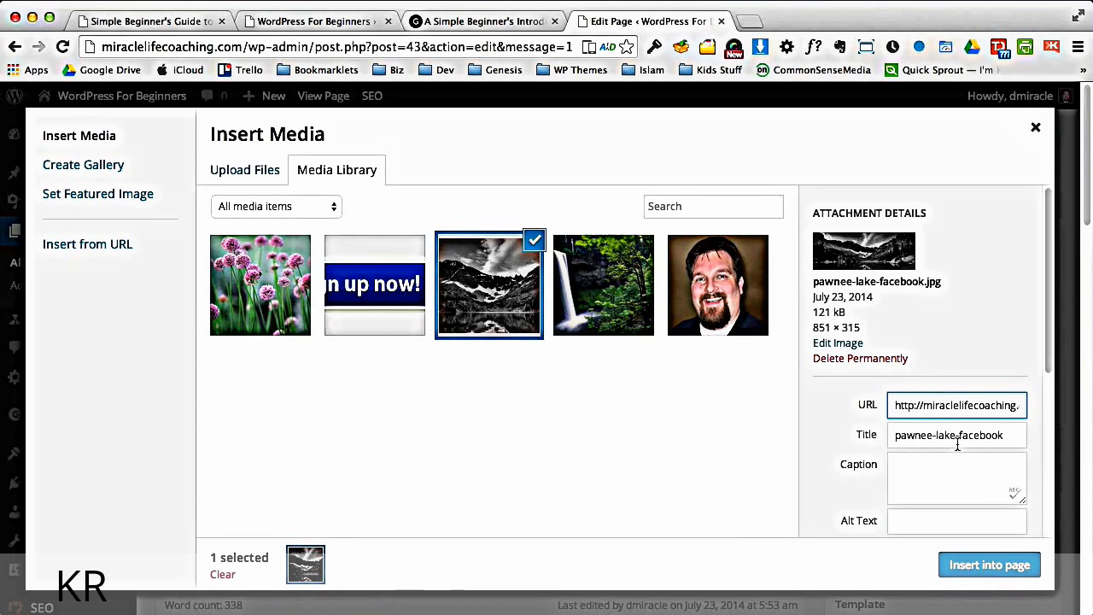
{"action": "left_click_drag", "start_coordinate": [1047, 341], "coordinate": [1042, 493]}
{"action": "left_click", "coordinate": [916, 415]}
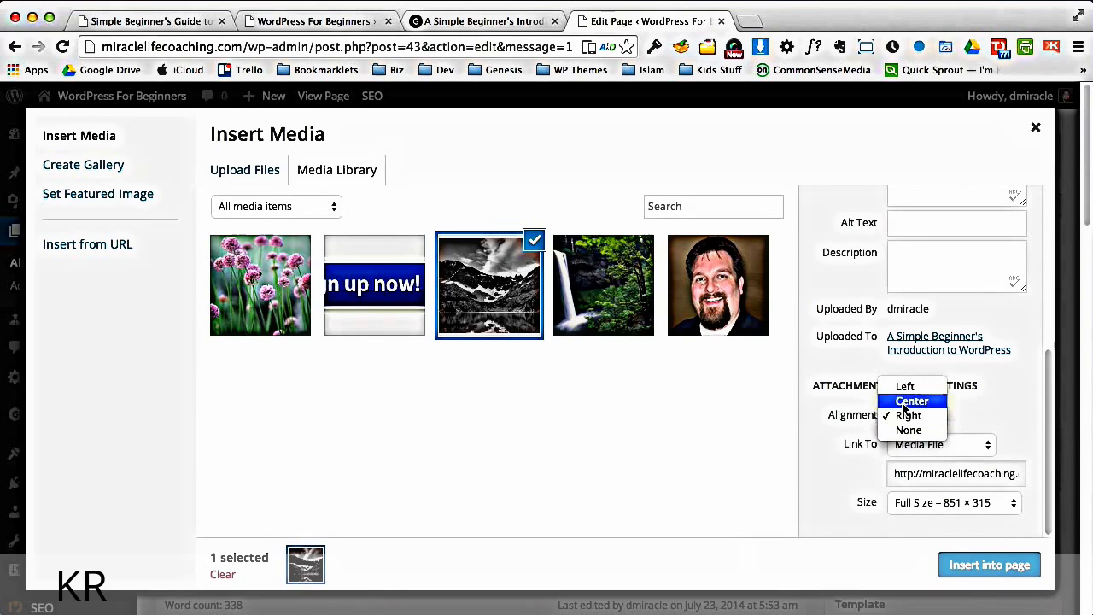
{"action": "left_click", "coordinate": [910, 398]}
{"action": "left_click", "coordinate": [931, 444]}
{"action": "left_click", "coordinate": [926, 487]}
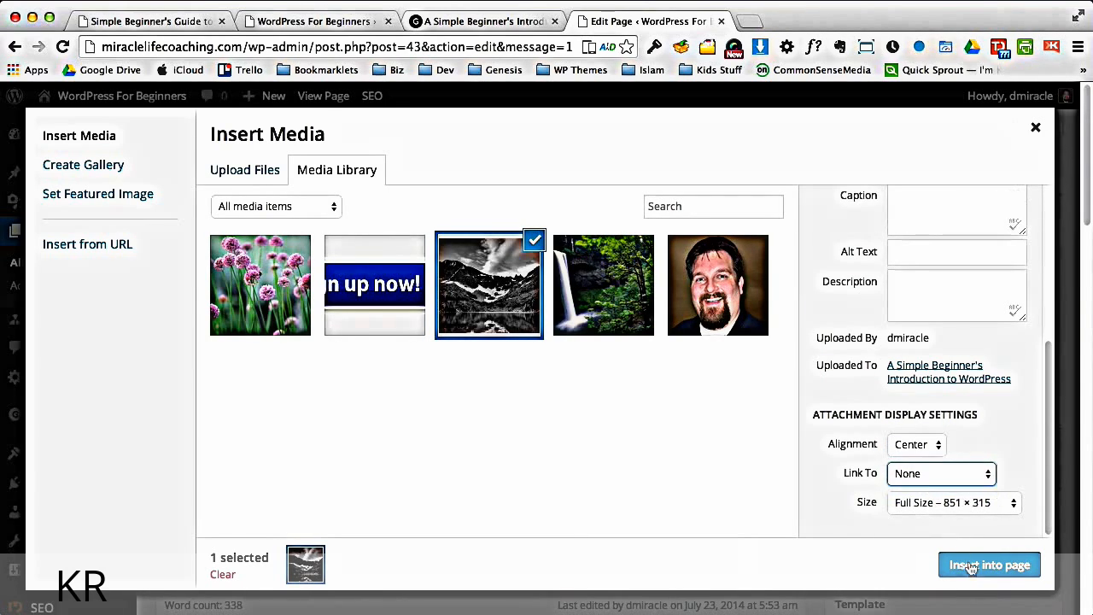
{"action": "left_click", "coordinate": [973, 568]}
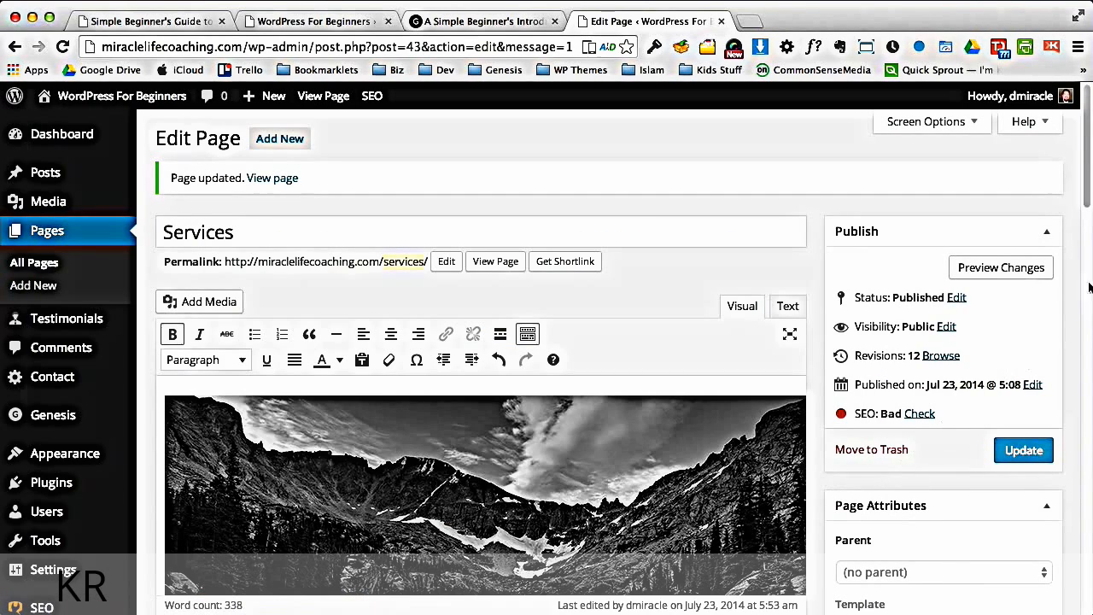
Upload Common Ivy.jpg from the Photos folder for the paragraph starting "Sed dignissim lacinia nunc"
{"action": "scroll", "coordinate": [1084, 273], "scroll_direction": "down", "scroll_amount": 5}
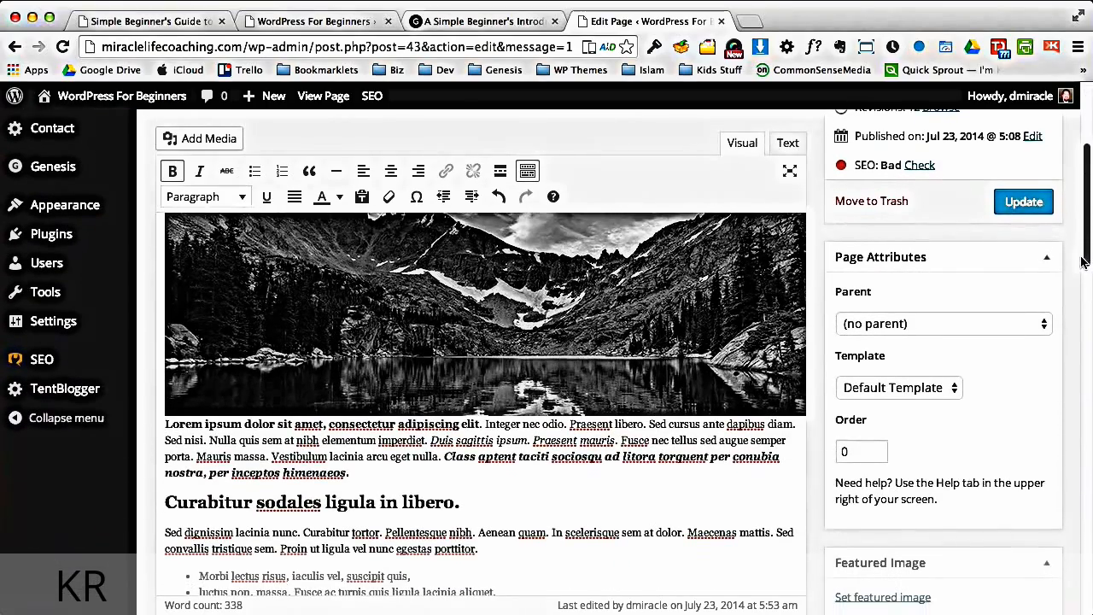
{"action": "left_click_drag", "start_coordinate": [1080, 262], "coordinate": [1086, 292]}
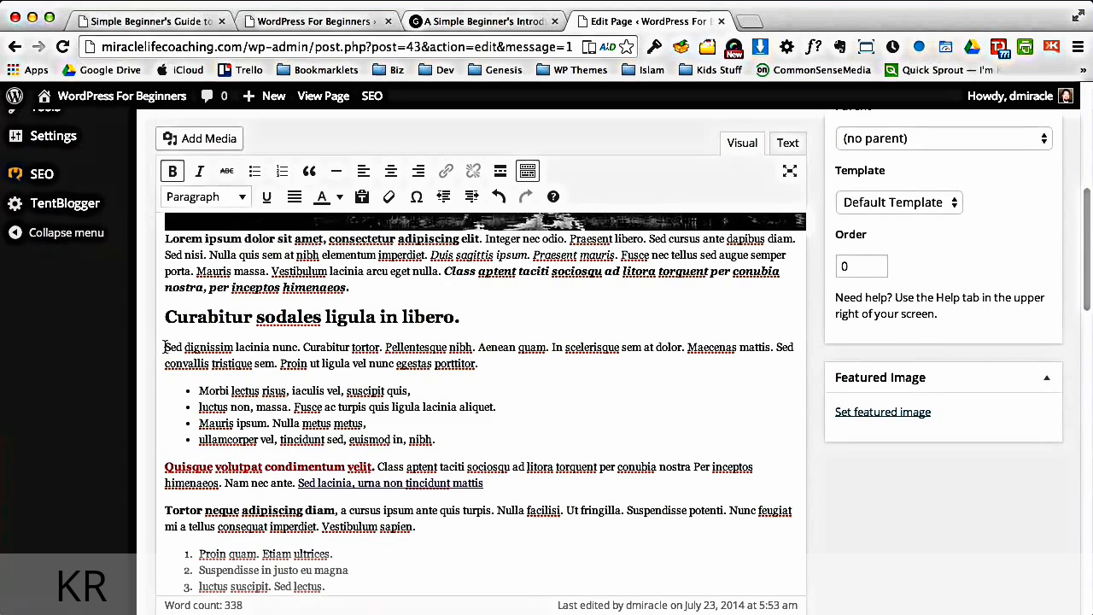
{"action": "left_click", "coordinate": [190, 142]}
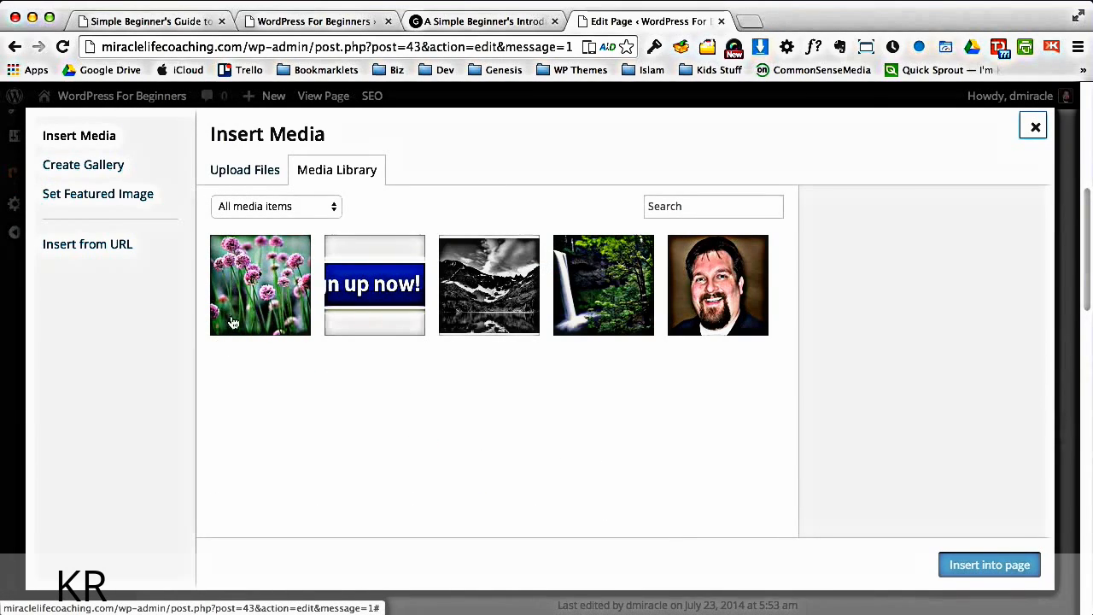
{"action": "left_click", "coordinate": [238, 174]}
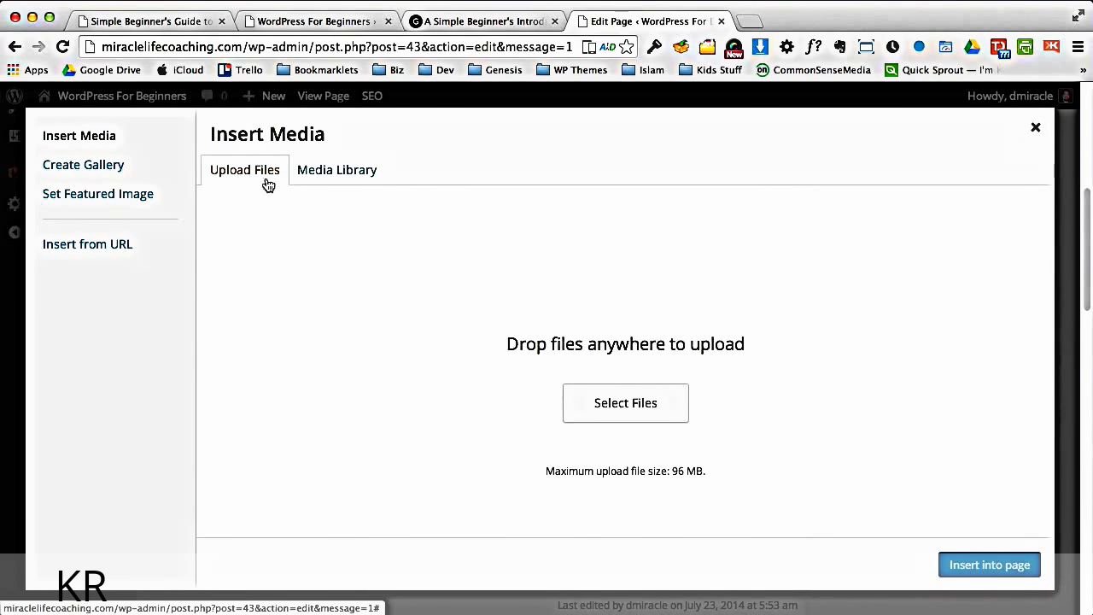
{"action": "left_click", "coordinate": [609, 406]}
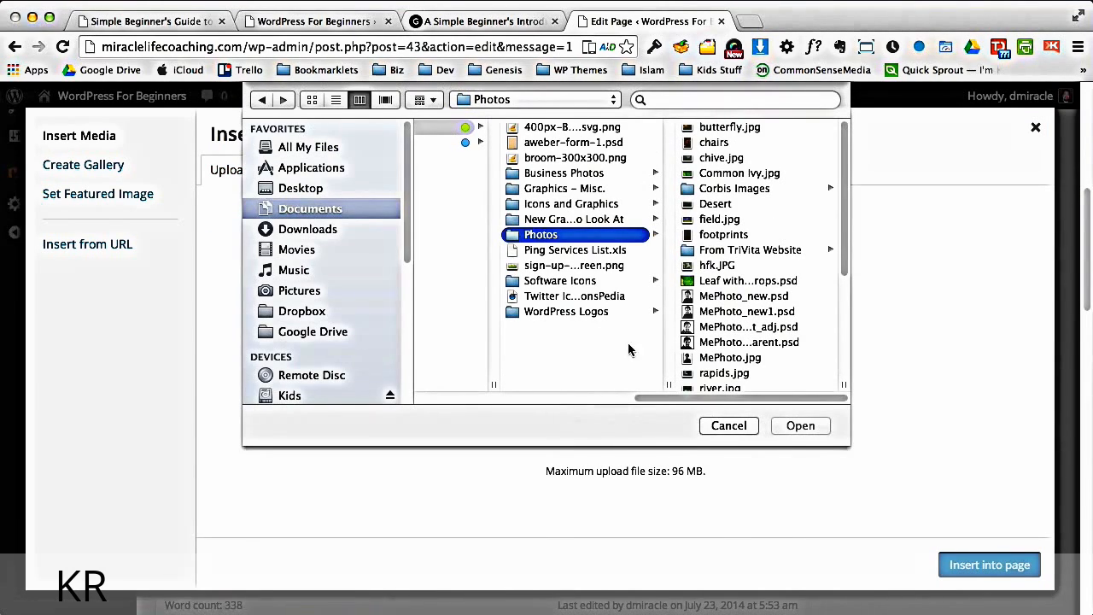
{"action": "left_click", "coordinate": [711, 174]}
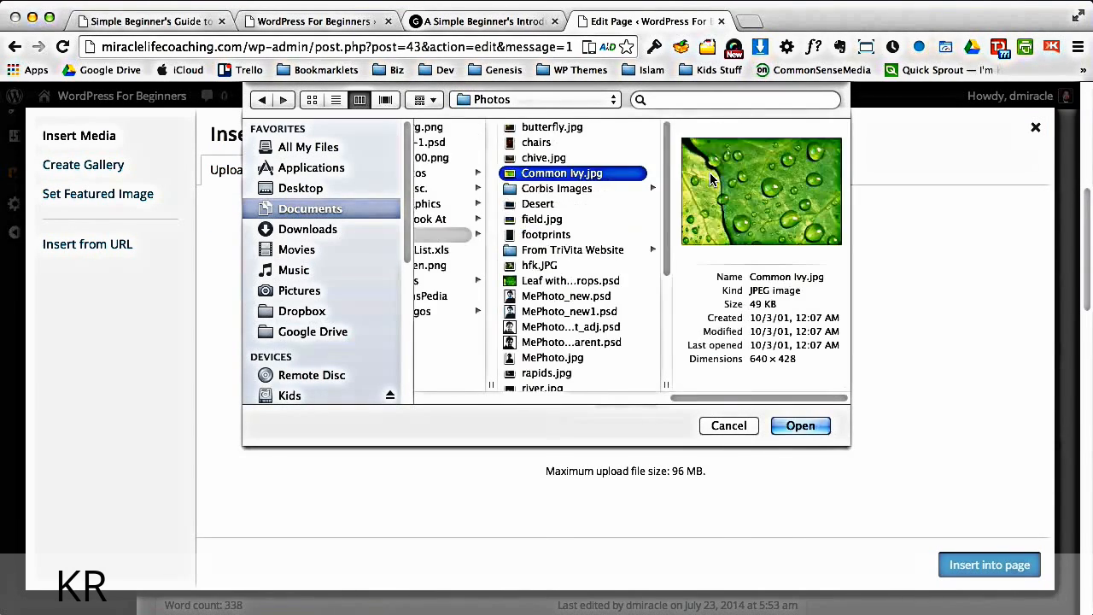
{"action": "left_click", "coordinate": [800, 425]}
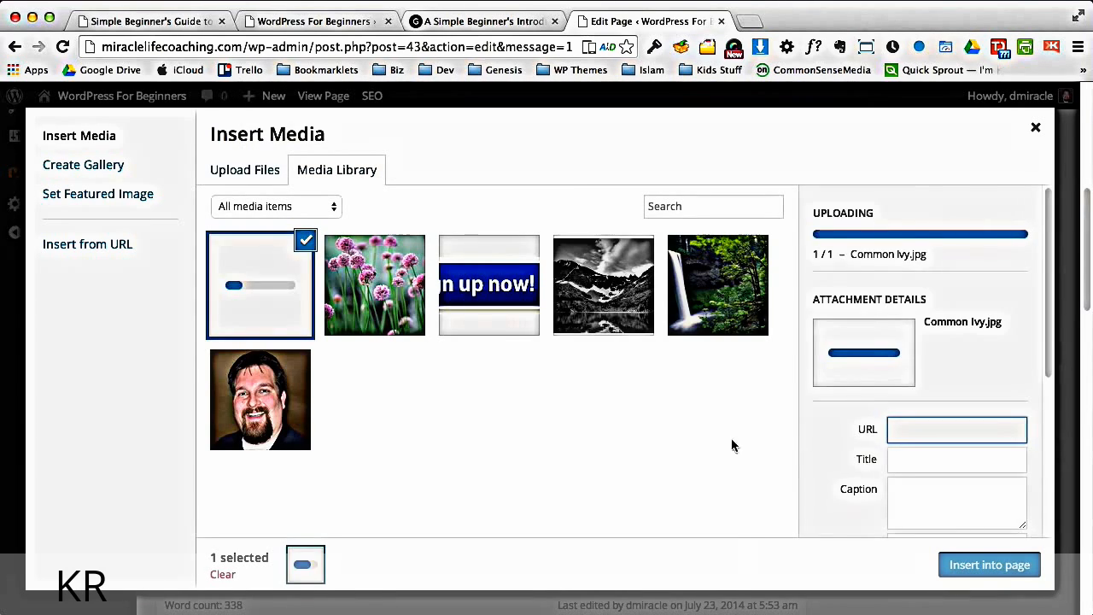
Insert the uploaded ivy image into the page, right-aligned with no link
{"action": "left_click_drag", "start_coordinate": [1050, 413], "coordinate": [1049, 512]}
{"action": "left_click", "coordinate": [903, 419]}
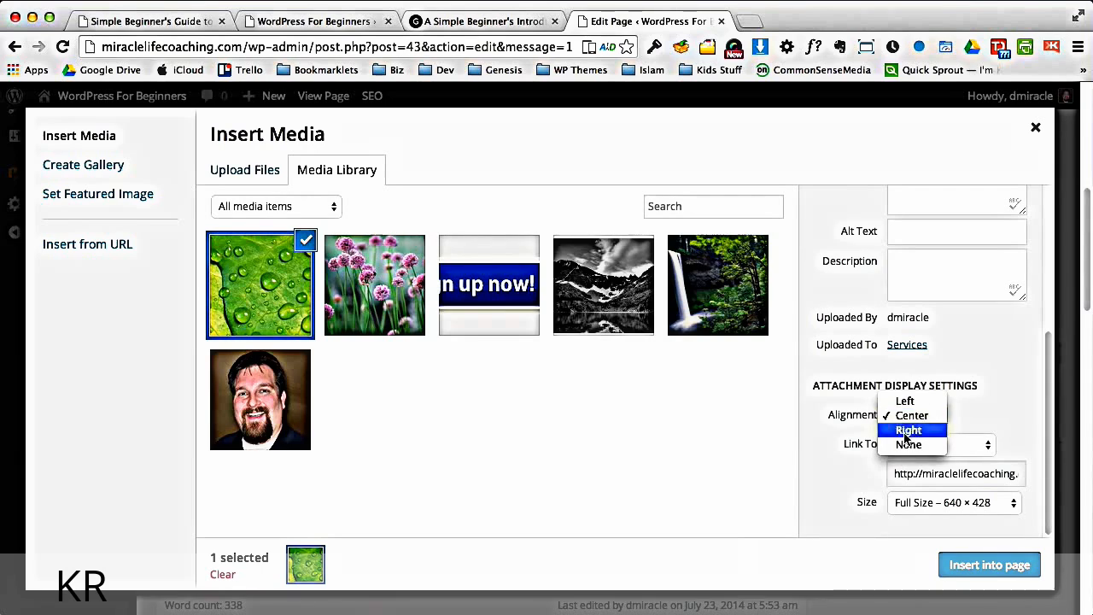
{"action": "left_click", "coordinate": [907, 430]}
{"action": "left_click", "coordinate": [943, 445]}
{"action": "left_click", "coordinate": [933, 489]}
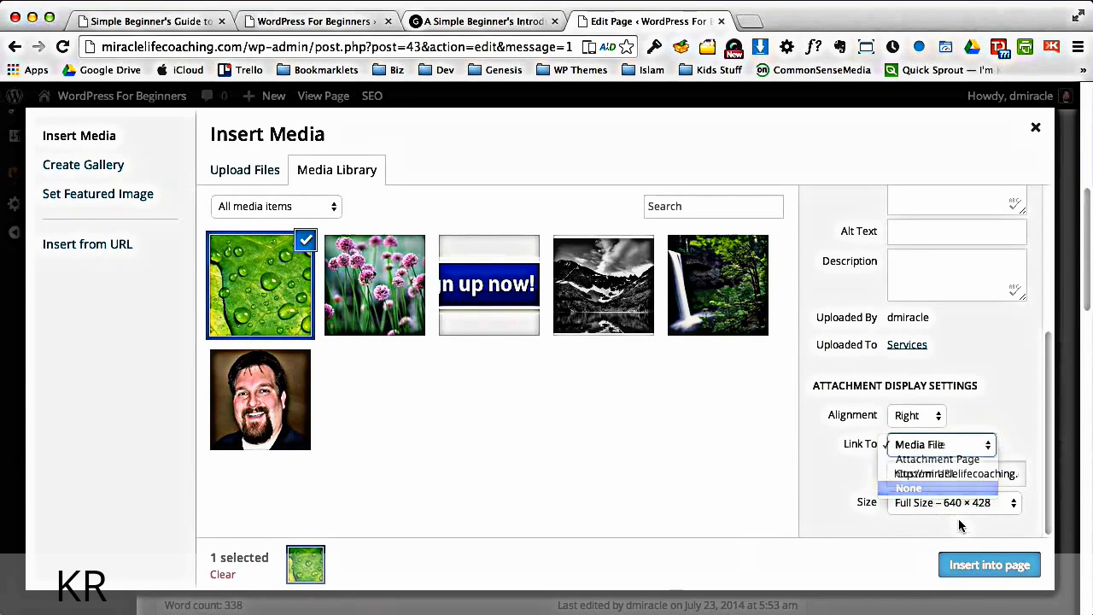
{"action": "left_click", "coordinate": [982, 564]}
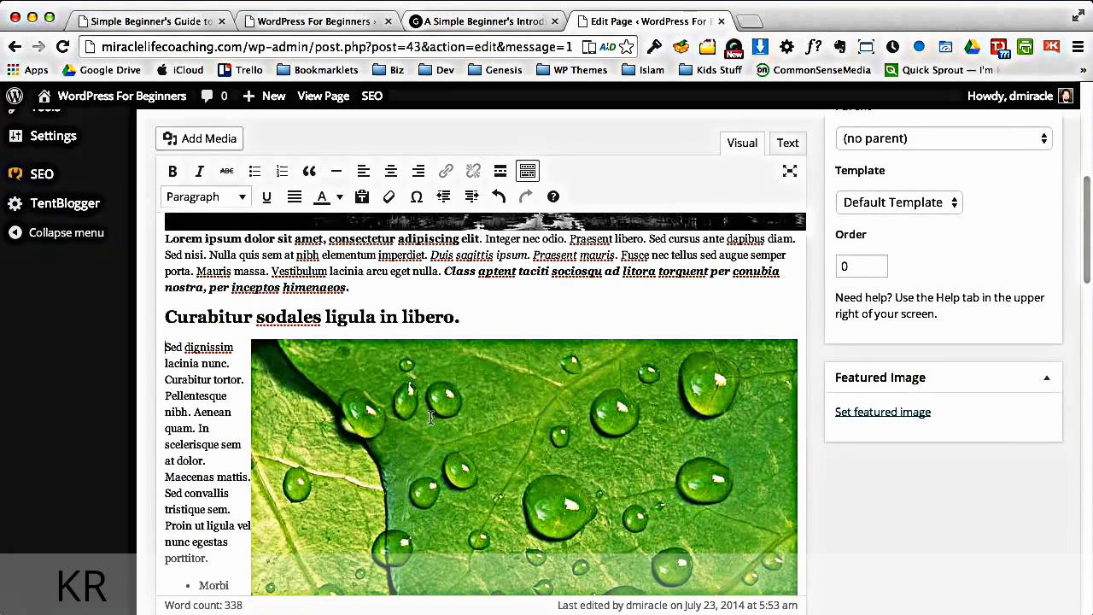
Change the ivy image to a custom size with a width of 350 px
{"action": "left_click", "coordinate": [503, 423]}
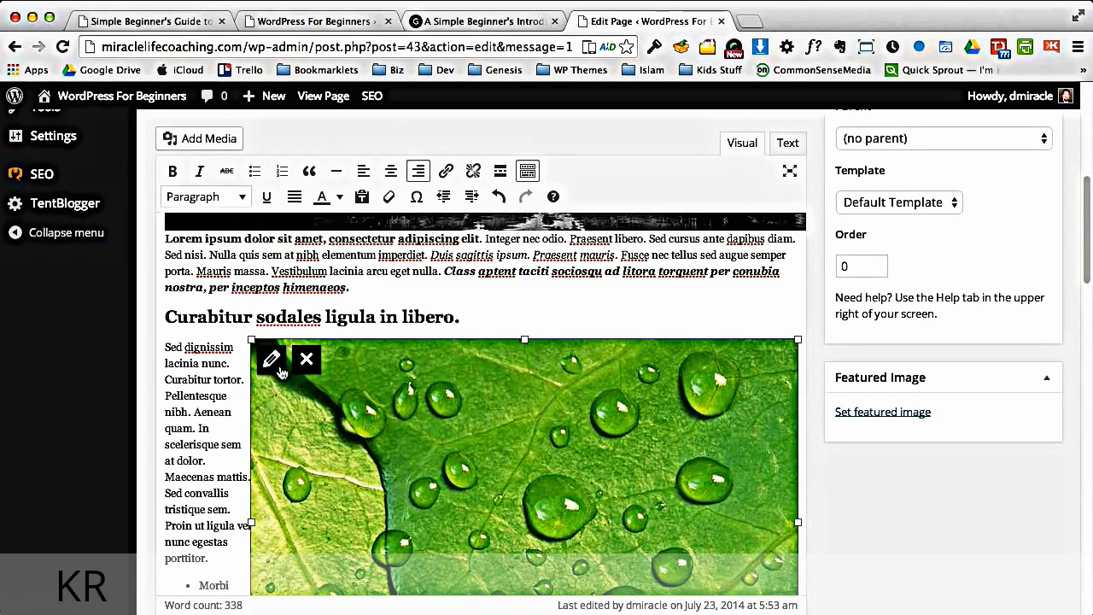
{"action": "left_click", "coordinate": [268, 360]}
{"action": "left_click", "coordinate": [323, 358]}
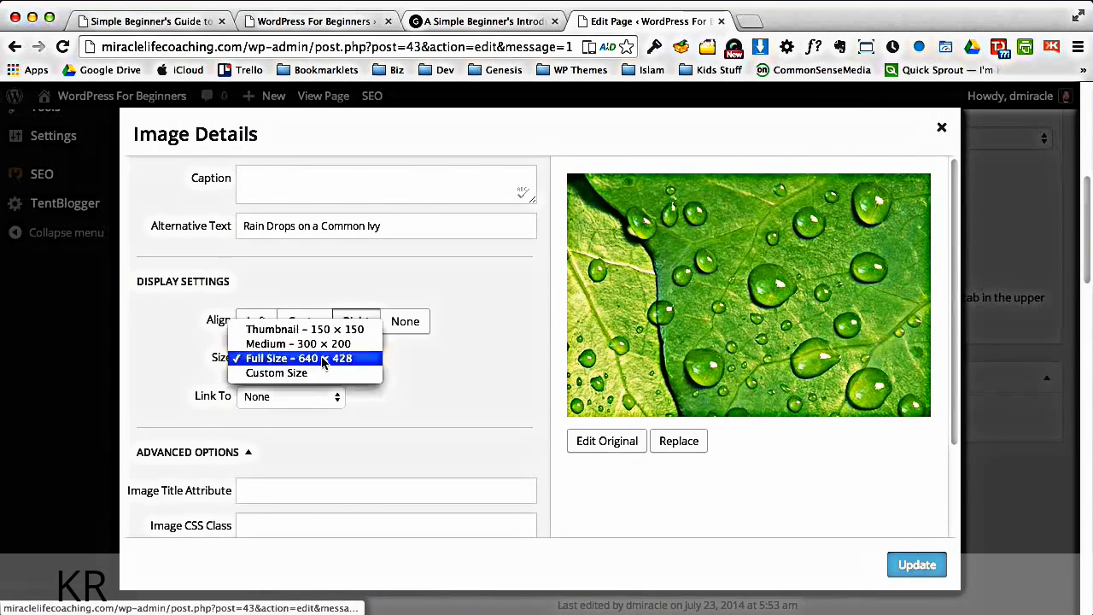
{"action": "left_click", "coordinate": [316, 373]}
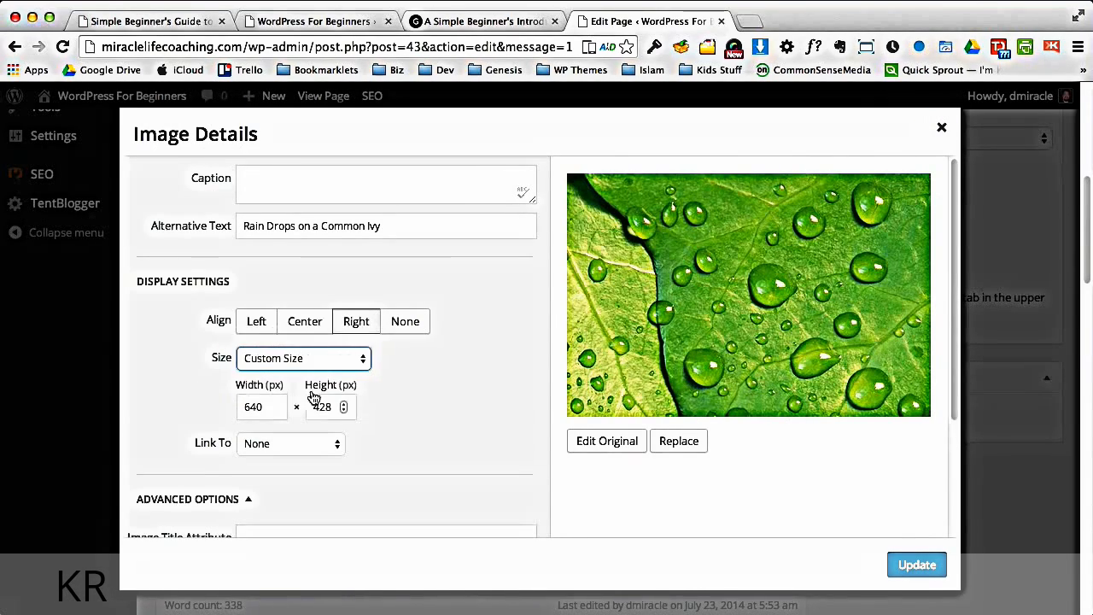
{"action": "double_click", "coordinate": [268, 411]}
{"action": "type", "text": "3"}
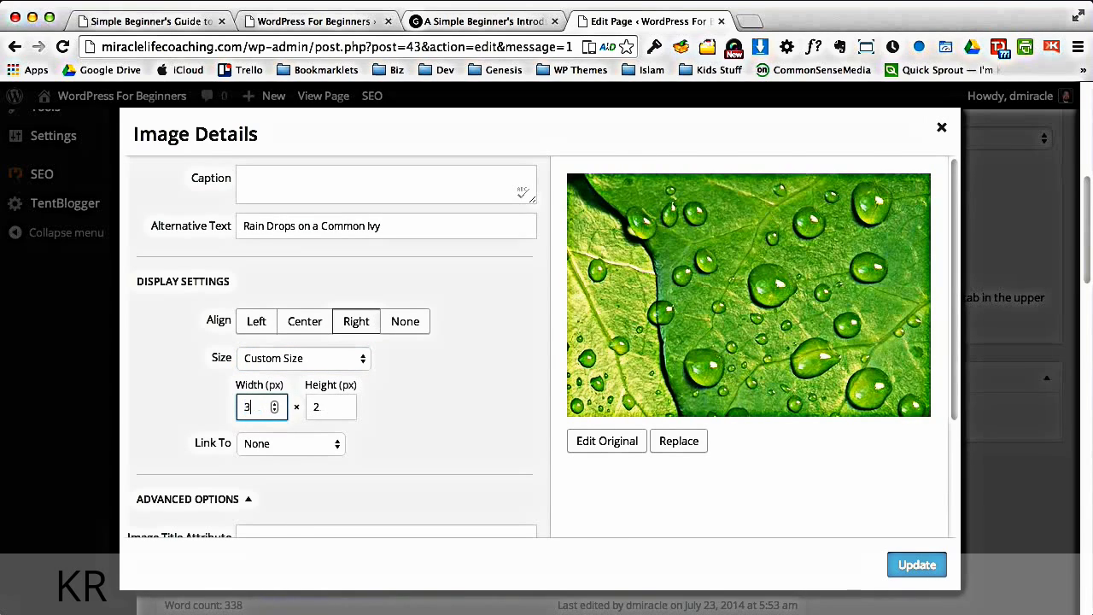
{"action": "type", "text": "50"}
{"action": "left_click", "coordinate": [912, 564]}
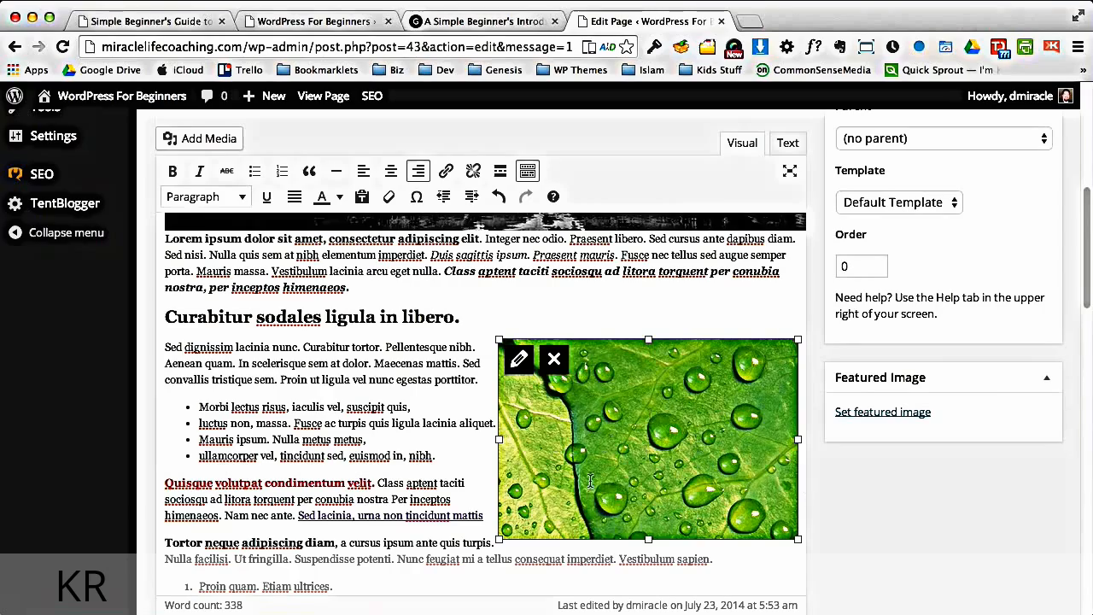
Update the Services page and open its public version
{"action": "scroll", "coordinate": [1017, 376], "scroll_direction": "up", "scroll_amount": 5}
{"action": "left_click", "coordinate": [1024, 230]}
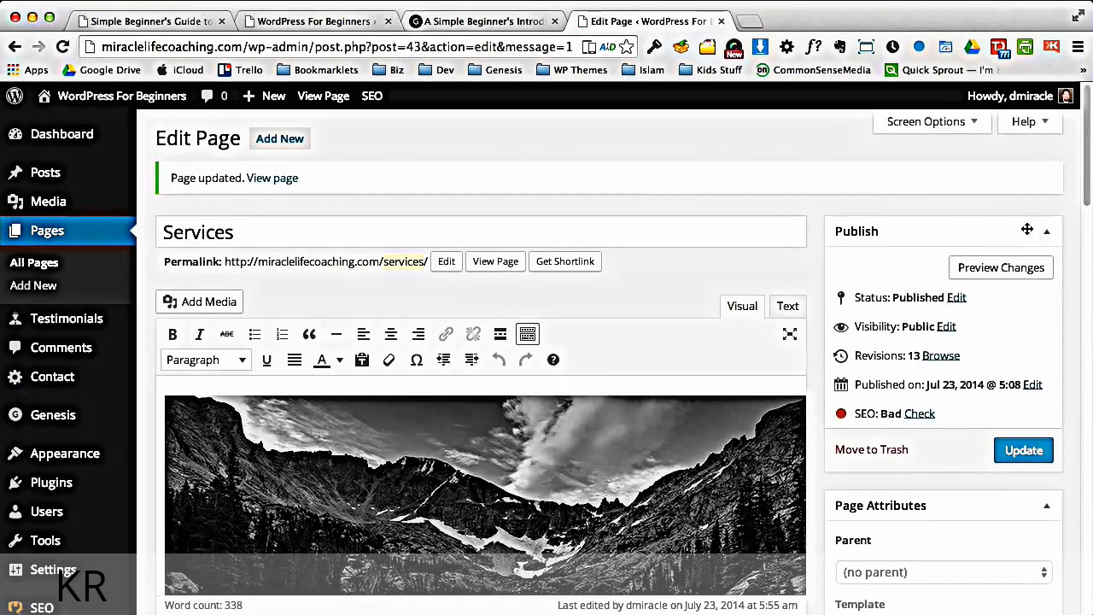
{"action": "left_click", "coordinate": [484, 22]}
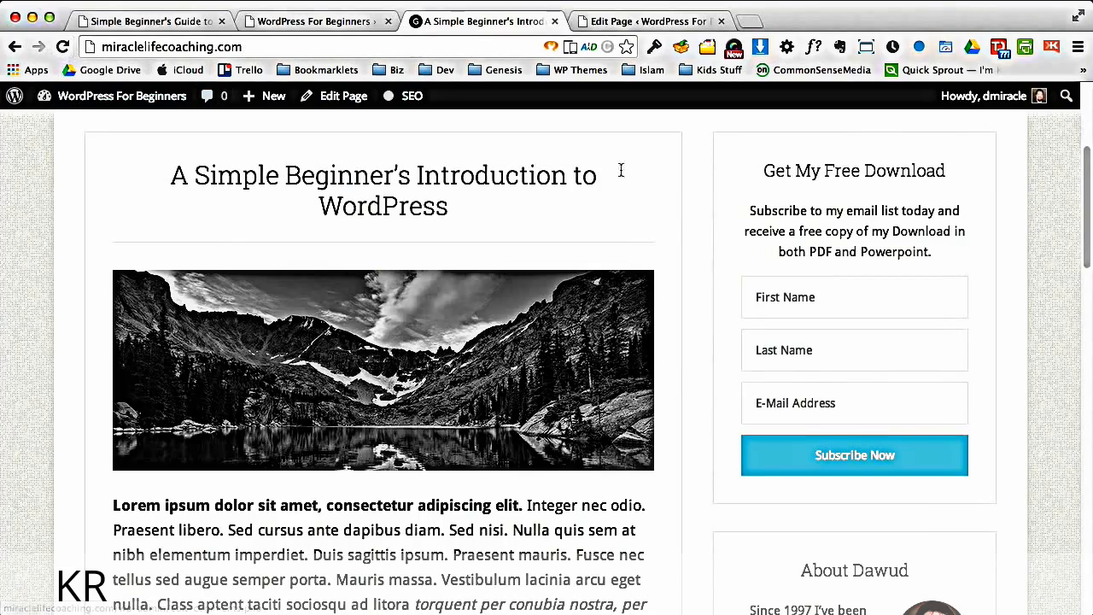
{"action": "scroll", "coordinate": [1090, 162], "scroll_direction": "up", "scroll_amount": 5}
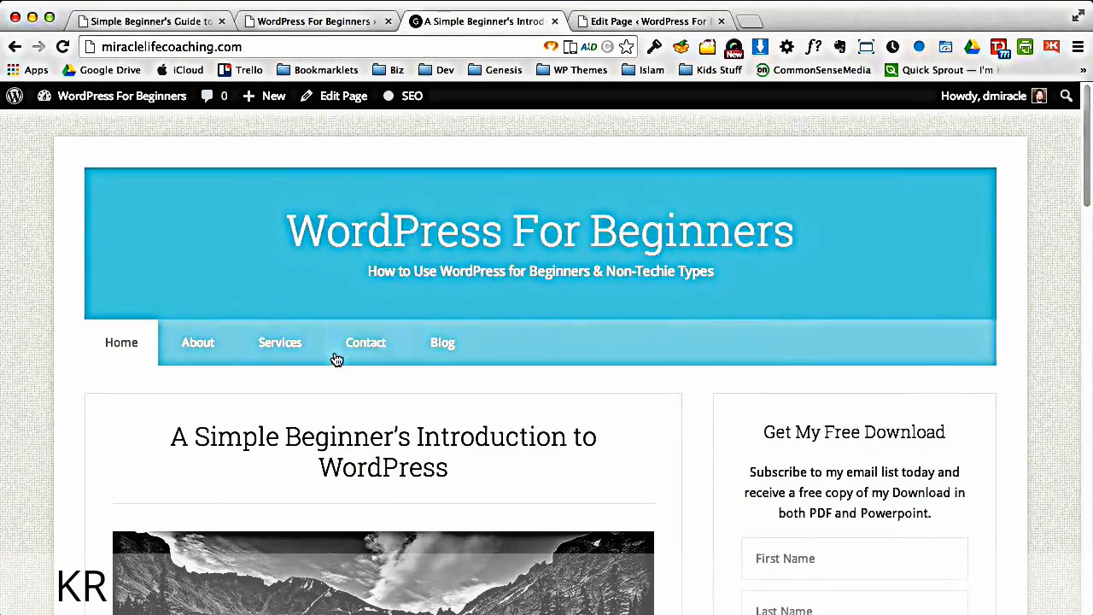
{"action": "left_click", "coordinate": [295, 344]}
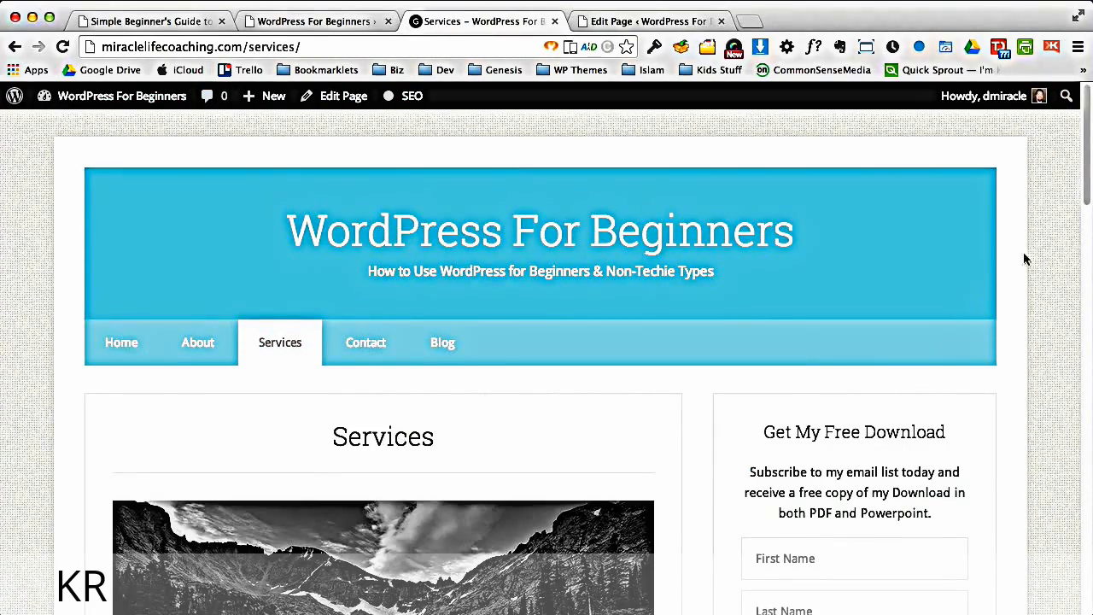
Examine the images, text formatting, heading, bulleted list and link on the public Services page
{"action": "left_click_drag", "start_coordinate": [1086, 196], "coordinate": [1087, 324]}
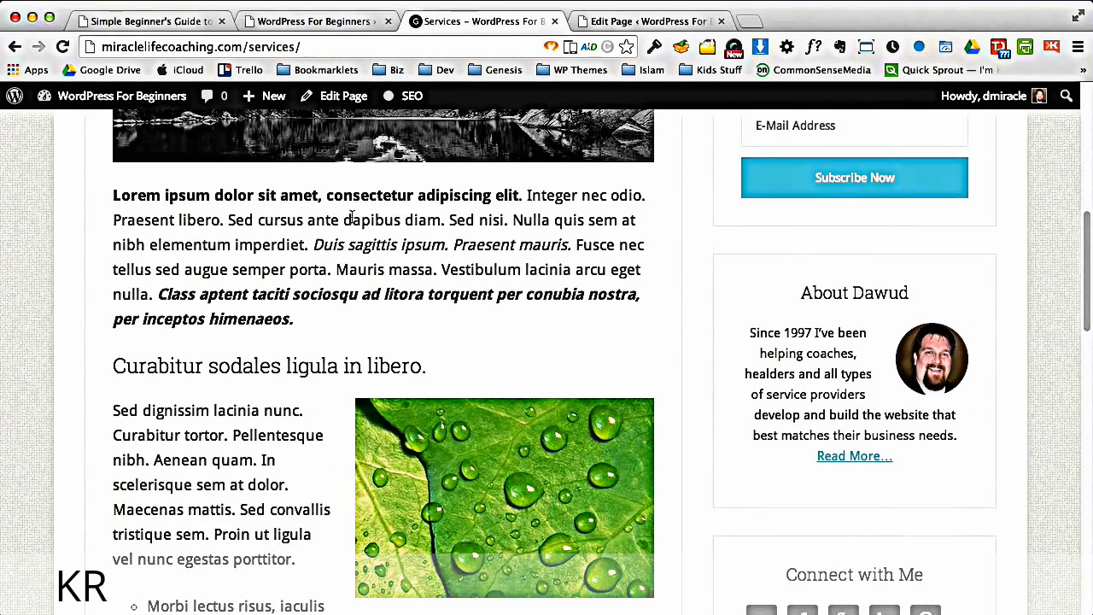
{"action": "left_click_drag", "start_coordinate": [318, 198], "coordinate": [497, 354]}
{"action": "left_click", "coordinate": [499, 359]}
{"action": "left_click_drag", "start_coordinate": [146, 367], "coordinate": [672, 385]}
{"action": "left_click", "coordinate": [672, 387]}
{"action": "left_click_drag", "start_coordinate": [1083, 275], "coordinate": [1032, 358]}
{"action": "left_click_drag", "start_coordinate": [191, 275], "coordinate": [239, 412]}
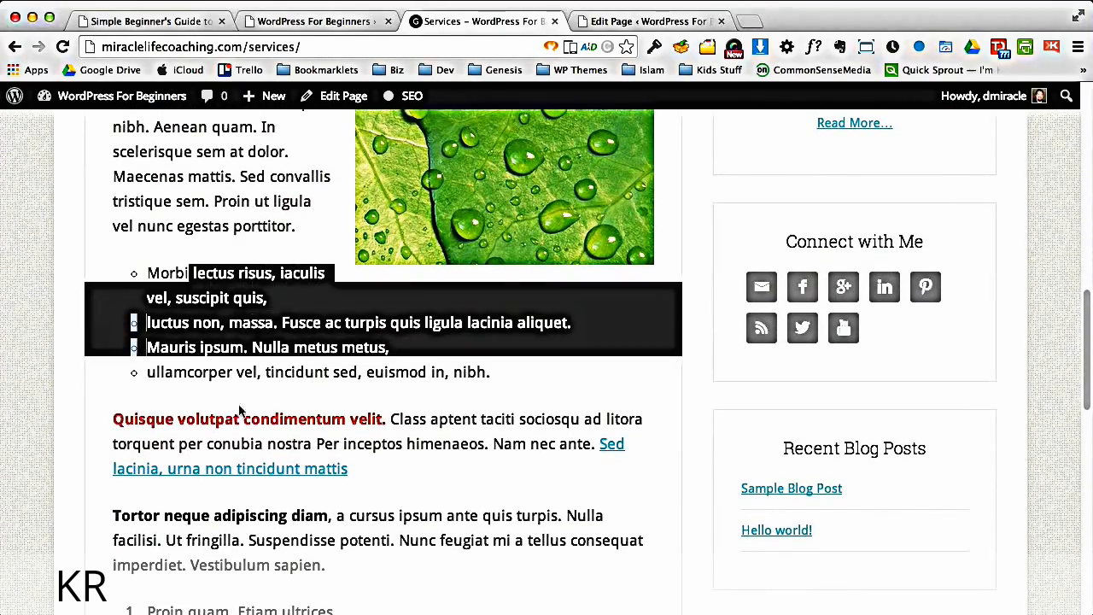
{"action": "left_click_drag", "start_coordinate": [135, 420], "coordinate": [410, 470]}
{"action": "left_click", "coordinate": [541, 493]}
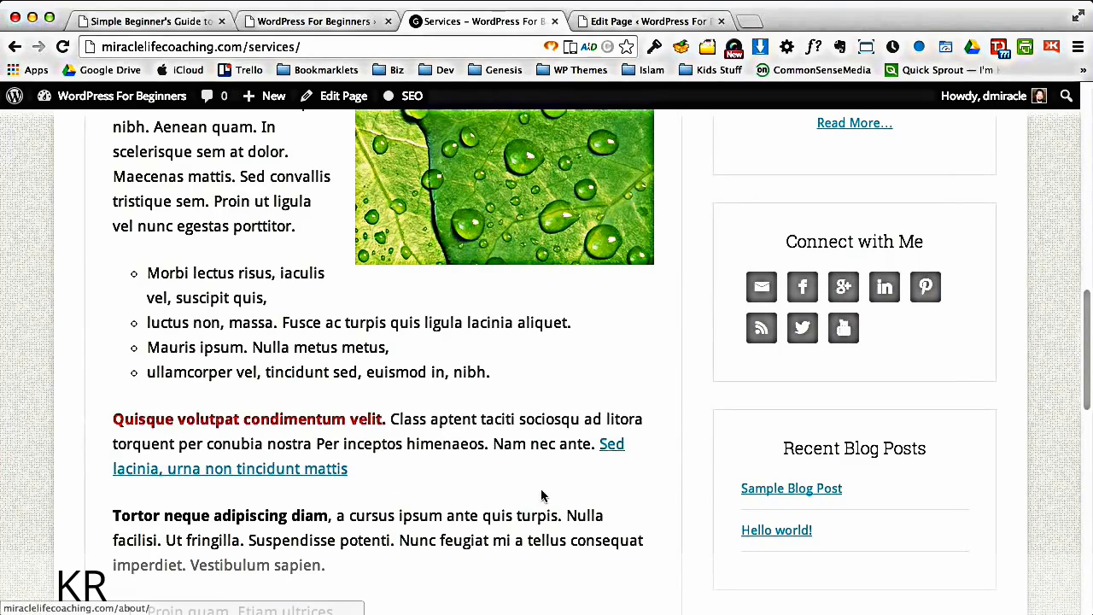
Go from the public Services page to the site's Home page
{"action": "left_click_drag", "start_coordinate": [1084, 367], "coordinate": [1078, 205]}
{"action": "left_click", "coordinate": [142, 135]}
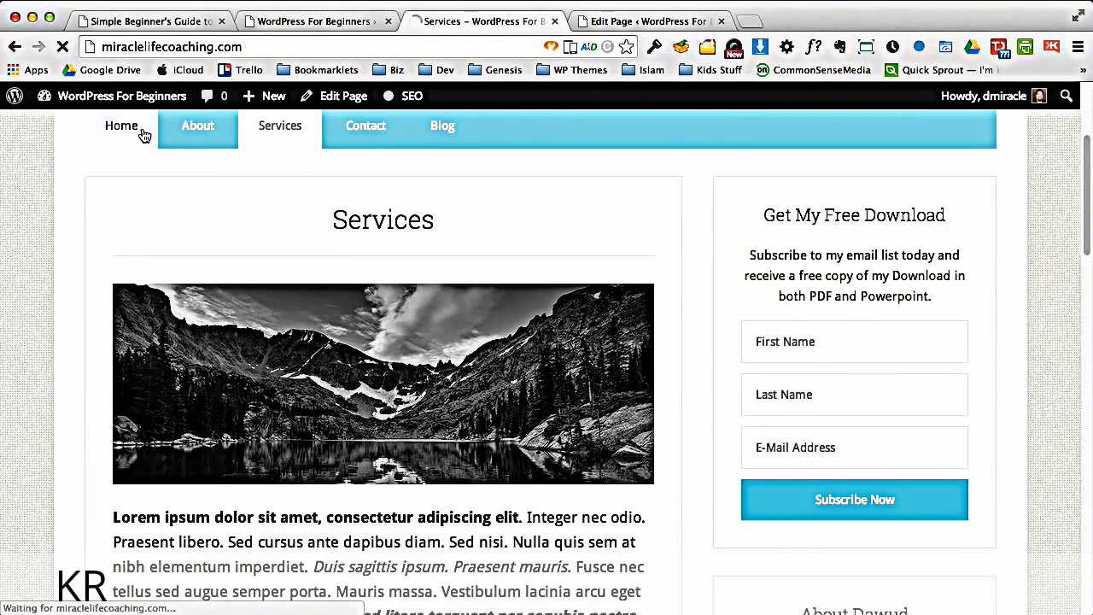
{"action": "left_click_drag", "start_coordinate": [1077, 200], "coordinate": [1029, 171]}
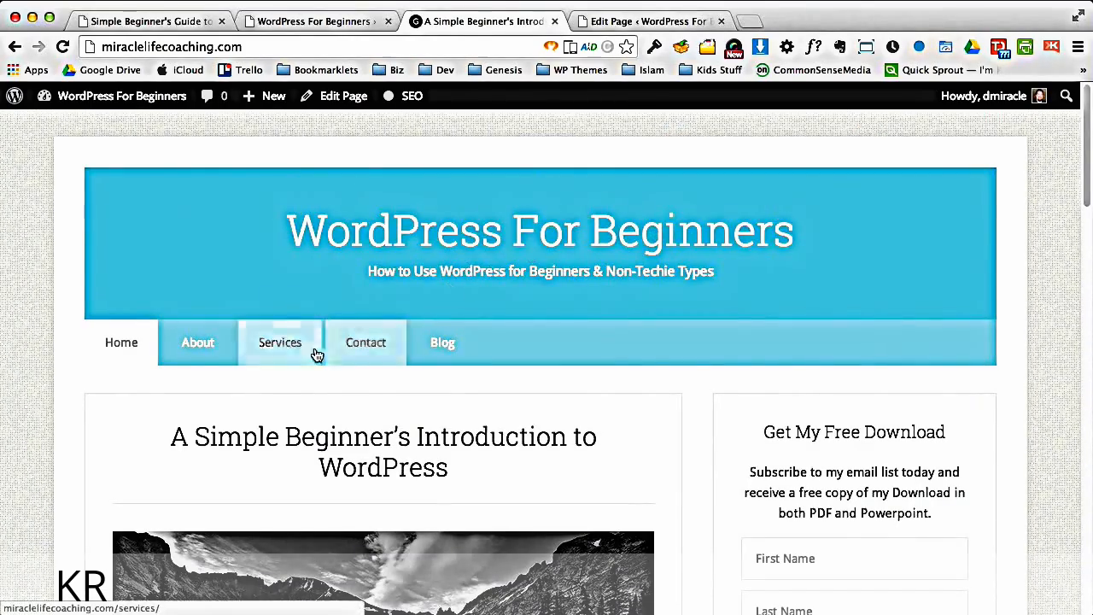
Open the public Services page, return to its editor and add an empty paragraph after the closing paragraph
{"action": "left_click", "coordinate": [289, 360]}
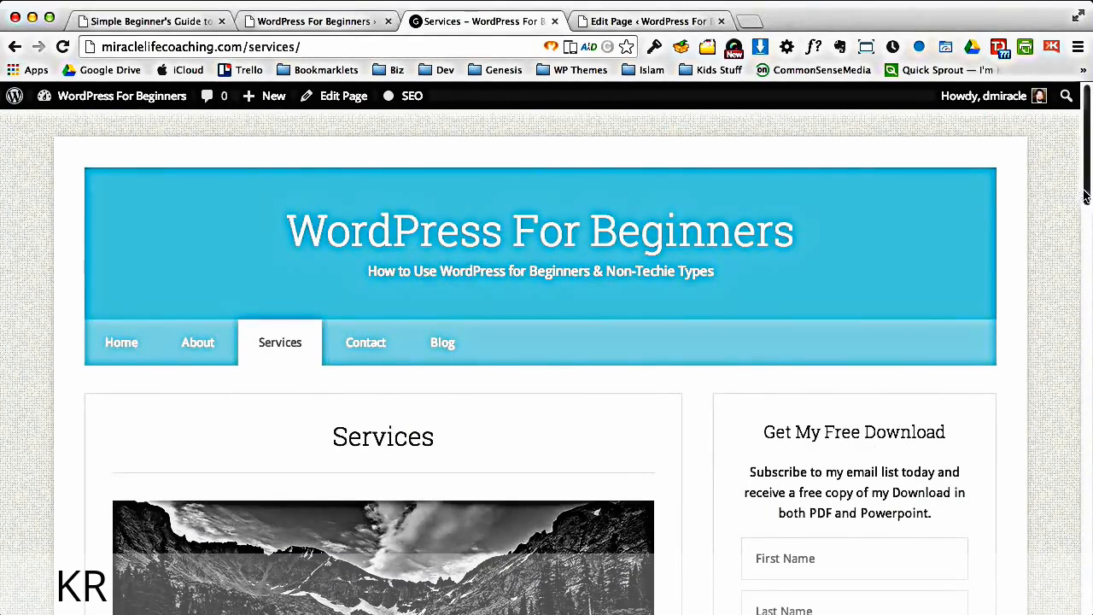
{"action": "left_click_drag", "start_coordinate": [1081, 236], "coordinate": [1080, 262]}
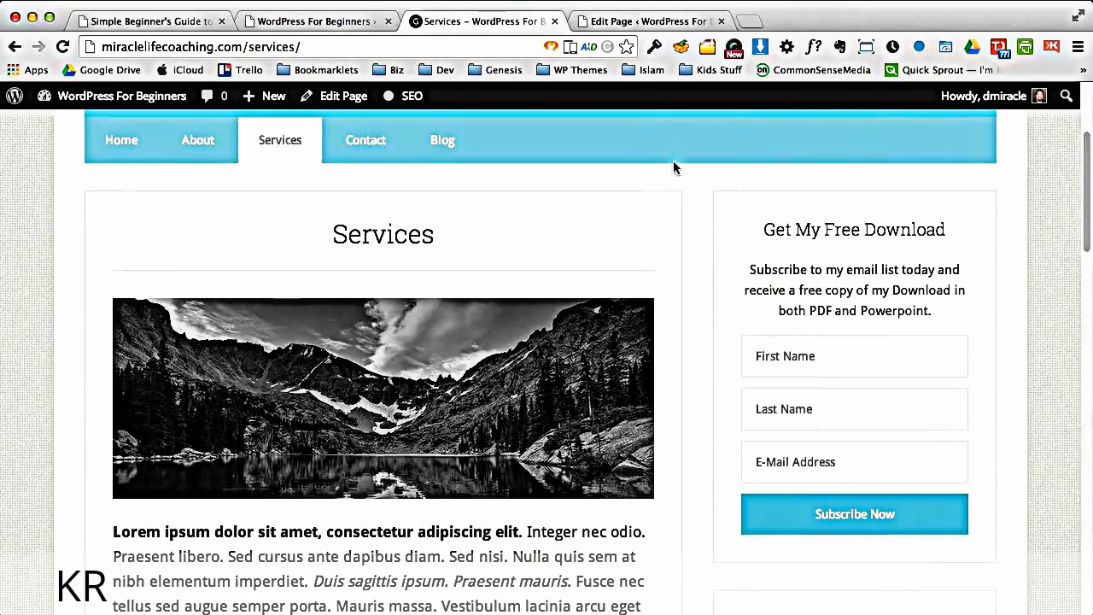
{"action": "left_click", "coordinate": [630, 25]}
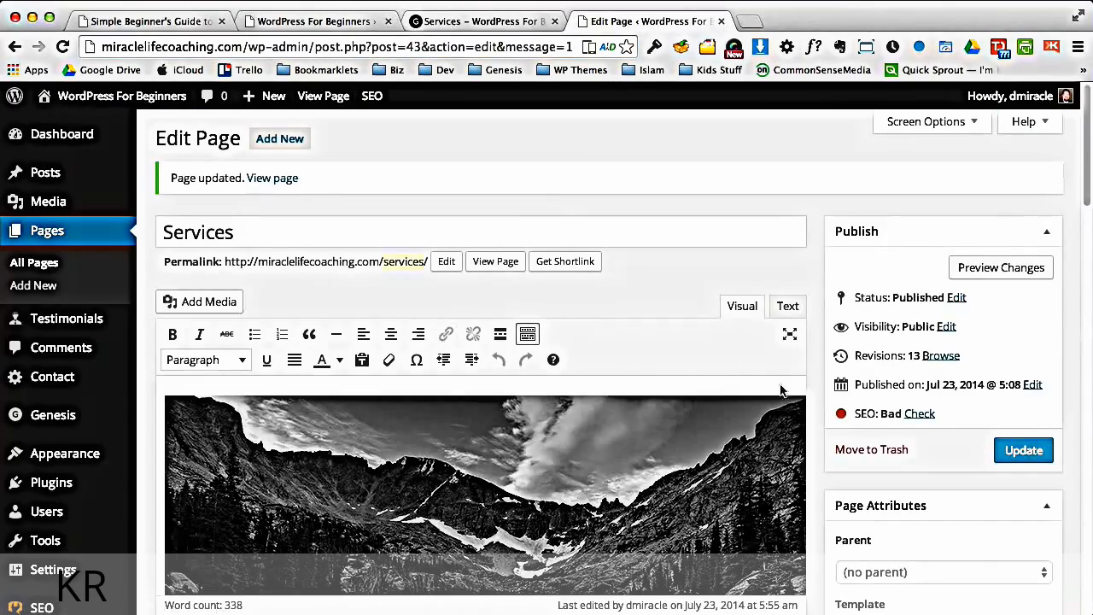
{"action": "left_click_drag", "start_coordinate": [1089, 210], "coordinate": [1073, 396]}
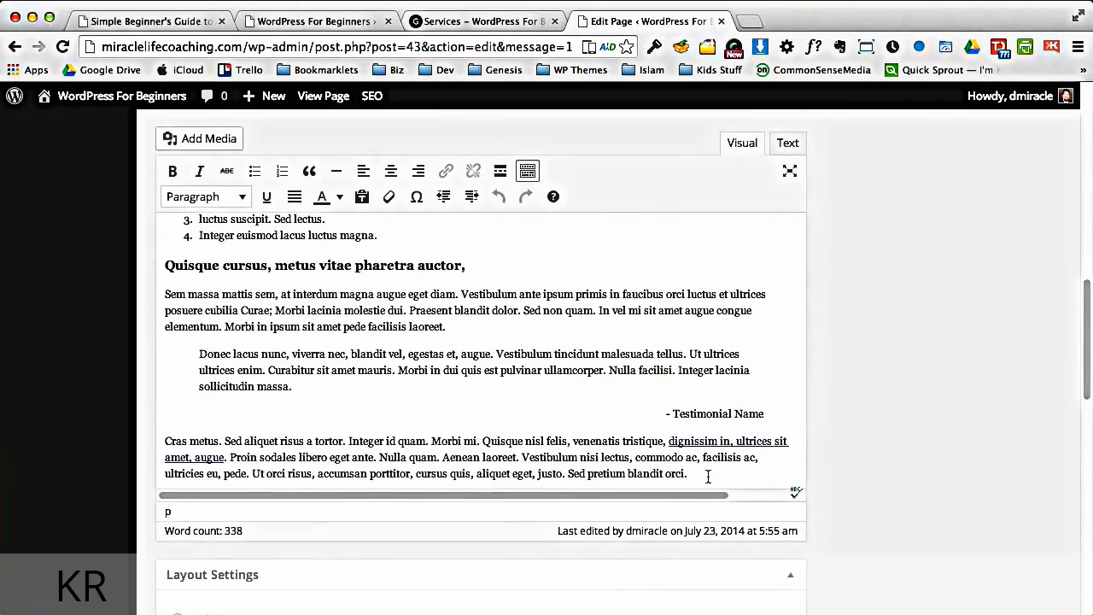
{"action": "key", "text": "Return"}
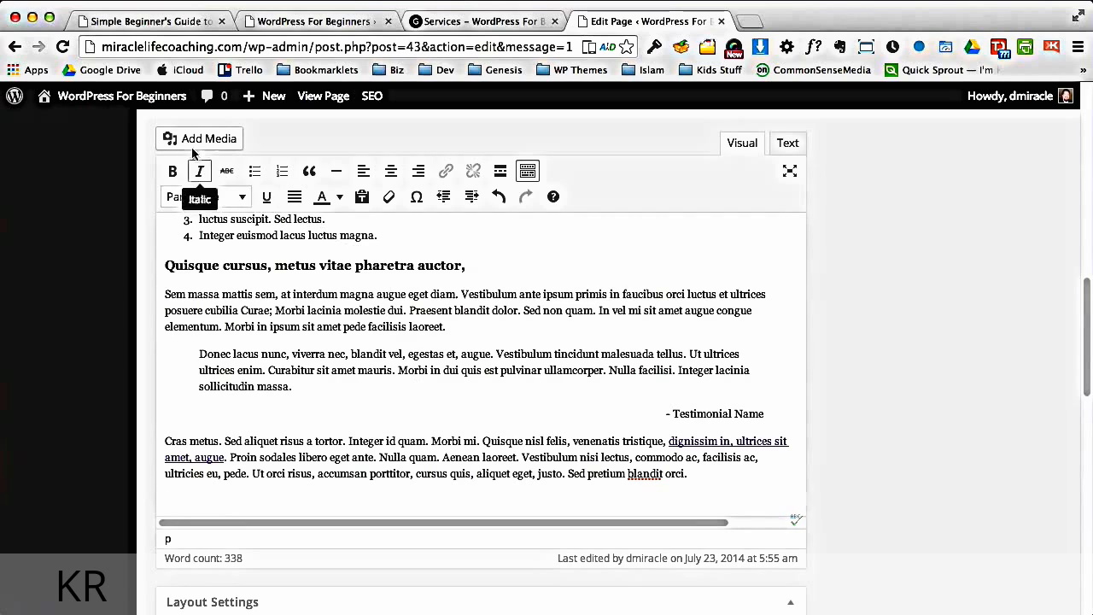
Insert the "Sign up now!" image (images.jpg) from the media library below the last paragraph, with Center alignment and Link To None
{"action": "left_click", "coordinate": [188, 141]}
{"action": "left_click", "coordinate": [473, 306]}
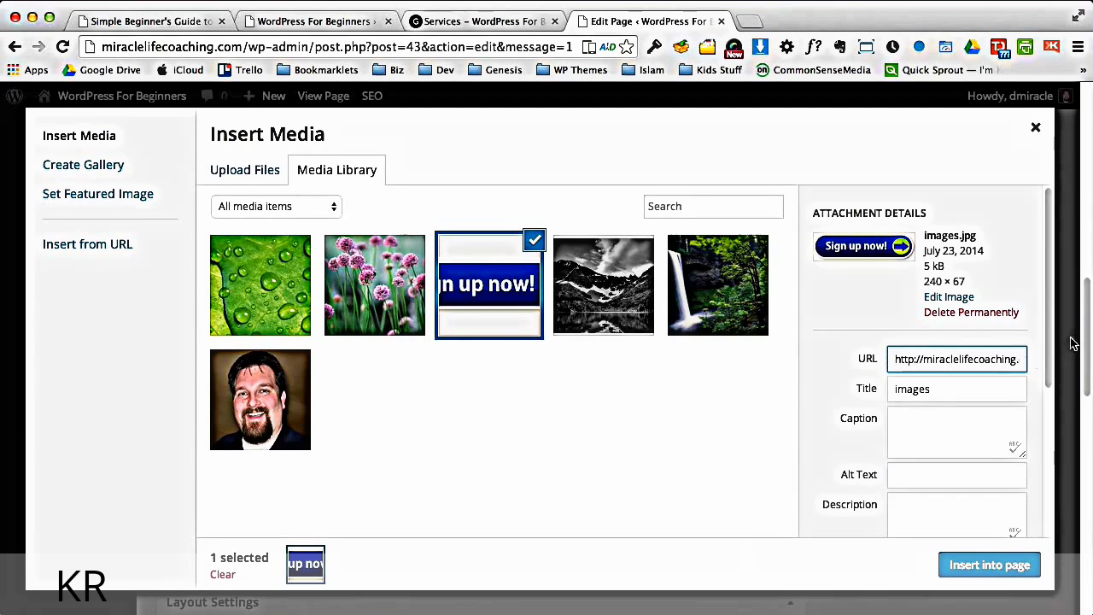
{"action": "left_click_drag", "start_coordinate": [1051, 338], "coordinate": [1046, 468]}
{"action": "left_click", "coordinate": [915, 415]}
{"action": "left_click", "coordinate": [912, 401]}
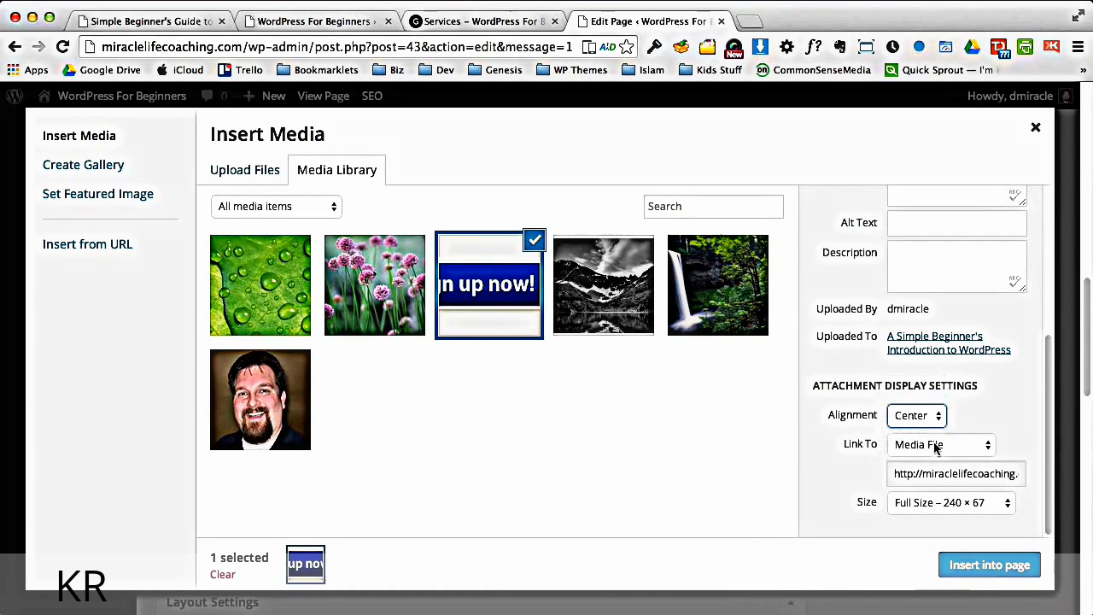
{"action": "left_click", "coordinate": [939, 444]}
{"action": "left_click", "coordinate": [918, 487]}
{"action": "left_click", "coordinate": [988, 565]}
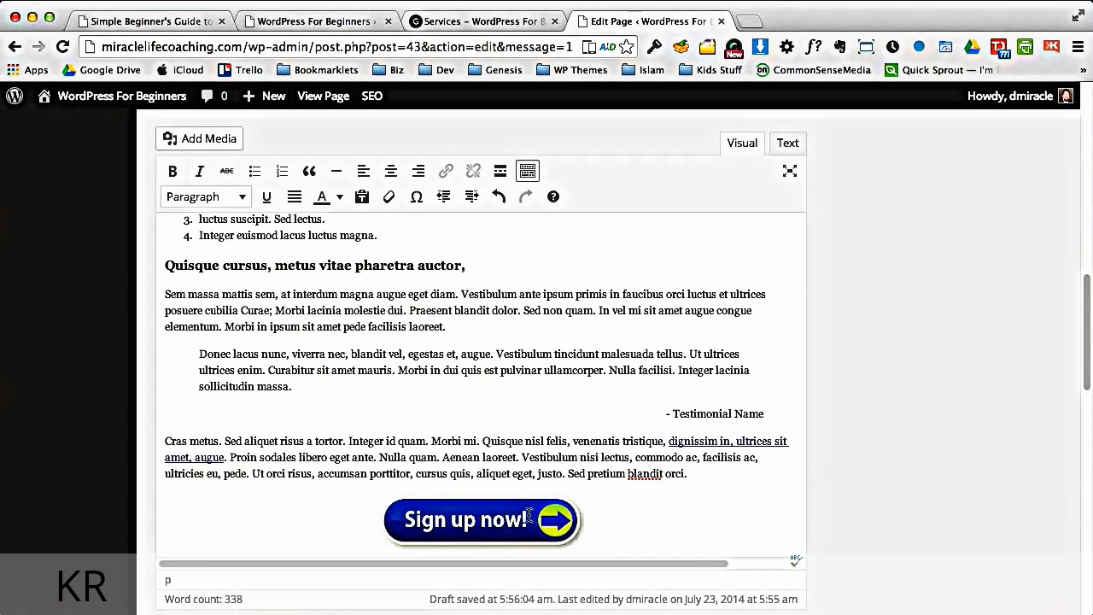
{"action": "left_click", "coordinate": [529, 515]}
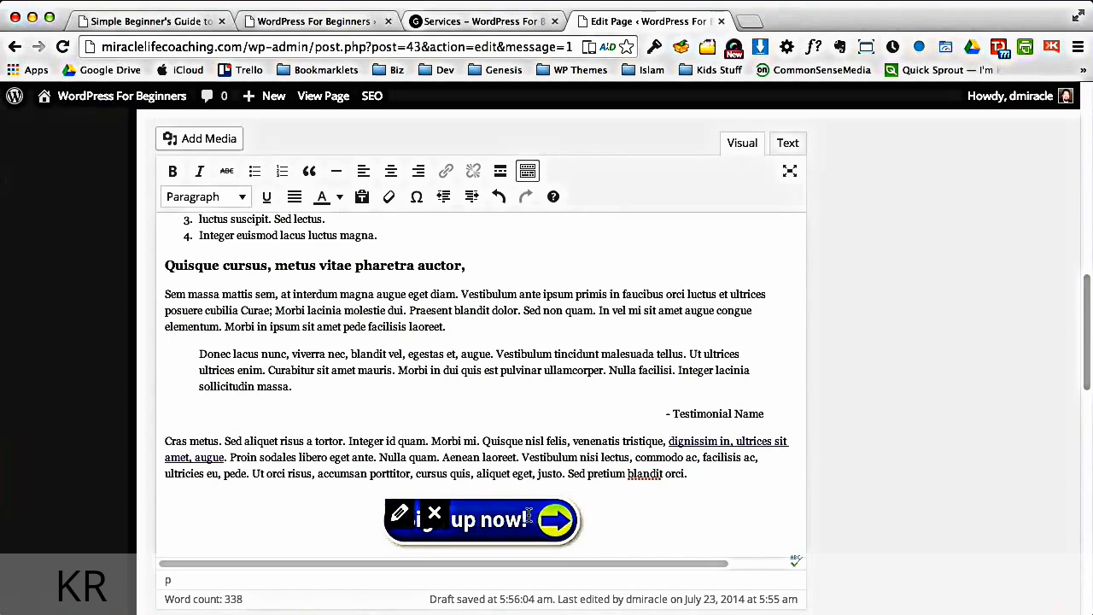
{"action": "left_click", "coordinate": [399, 515]}
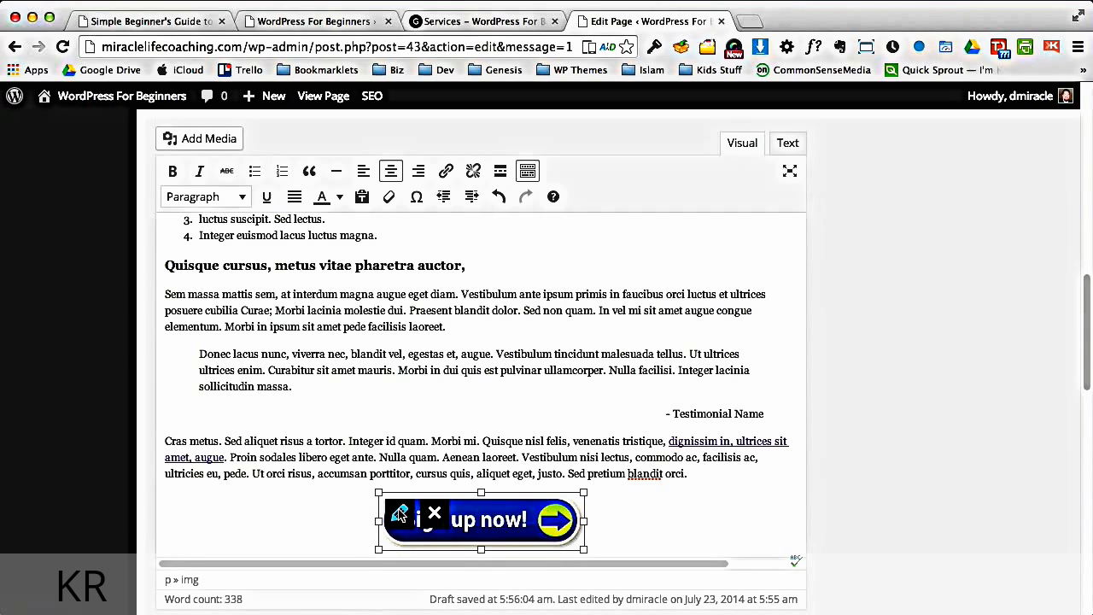
{"action": "left_click", "coordinate": [400, 514]}
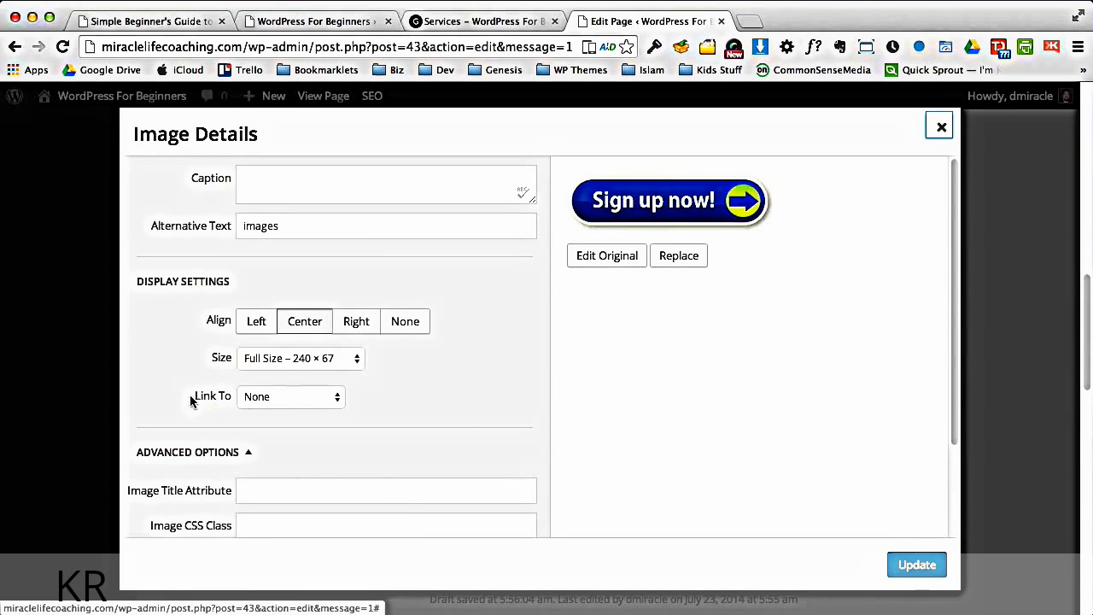
{"action": "left_click_drag", "start_coordinate": [192, 402], "coordinate": [223, 396]}
{"action": "left_click", "coordinate": [261, 400]}
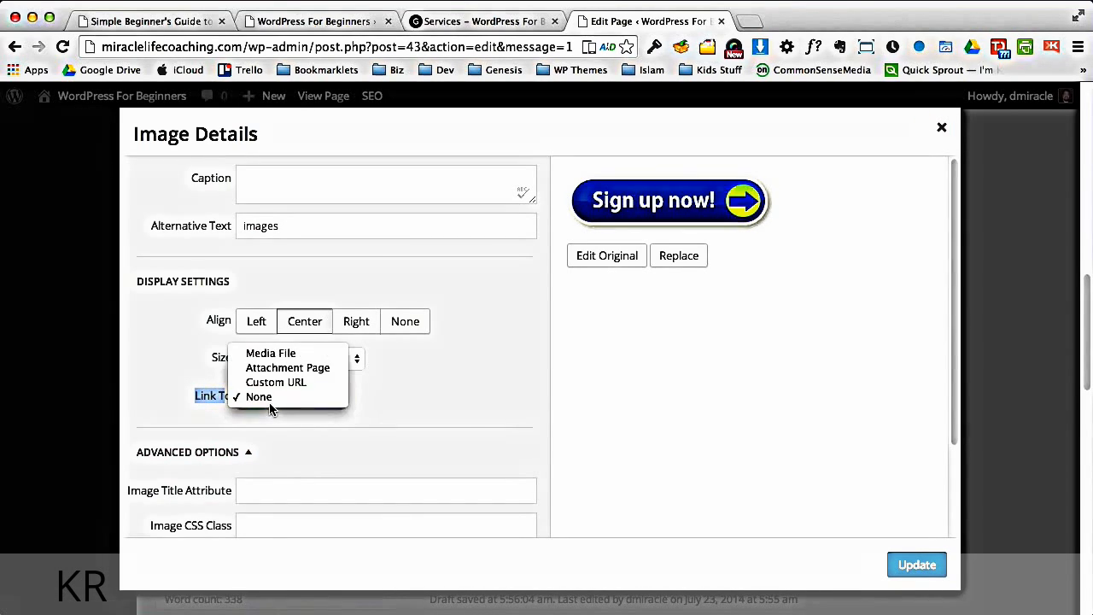
{"action": "left_click", "coordinate": [267, 384]}
{"action": "left_click", "coordinate": [329, 425]}
{"action": "type", "text": "dm"}
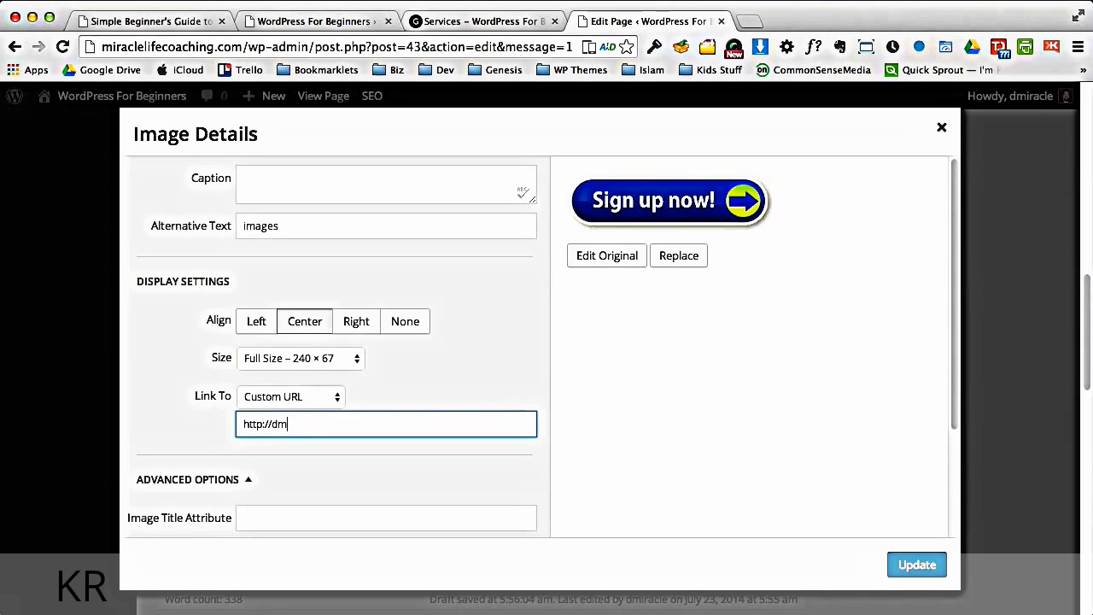
{"action": "type", "text": "iracle.com/website-without-p"}
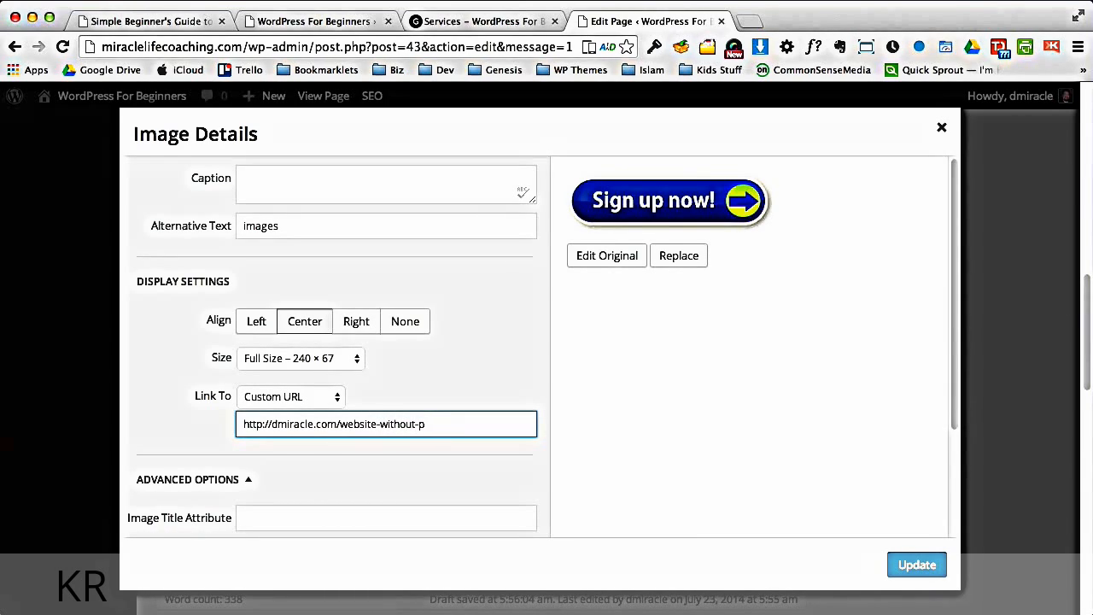
{"action": "type", "text": "v"}
{"action": "key", "text": "BackSpace"}
{"action": "key", "text": "BackSpace"}
{"action": "key", "text": "BackSpace"}
{"action": "type", "text": "w"}
{"action": "key", "text": "BackSpace"}
{"action": "left_click", "coordinate": [913, 565]}
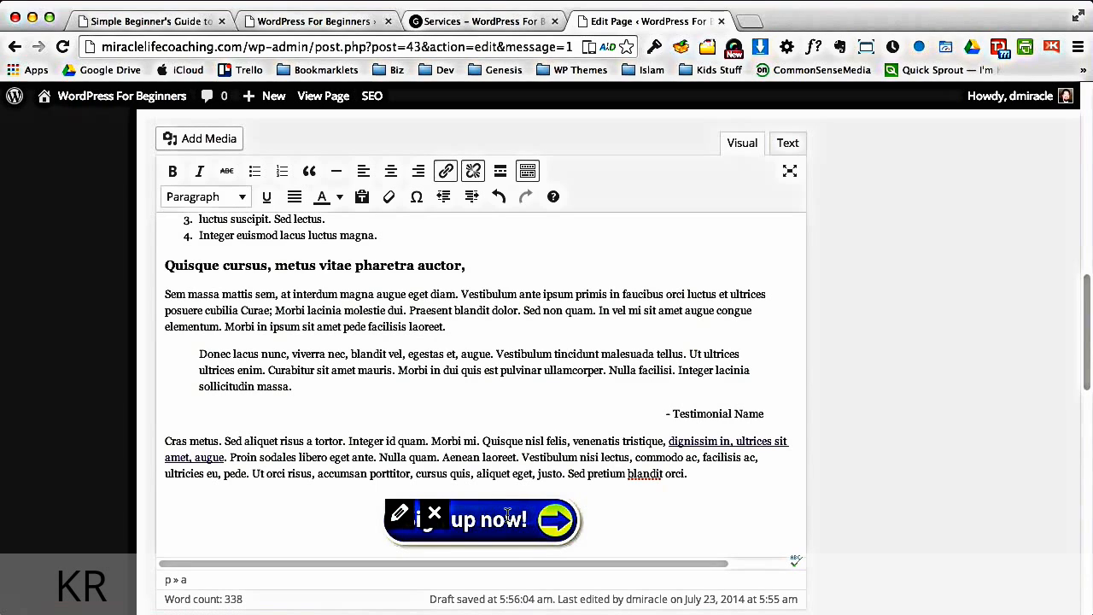
Update the Services page and reload its public version to view the "Sign up now!" button under the text
{"action": "scroll", "coordinate": [1072, 290], "scroll_direction": "up", "scroll_amount": 10}
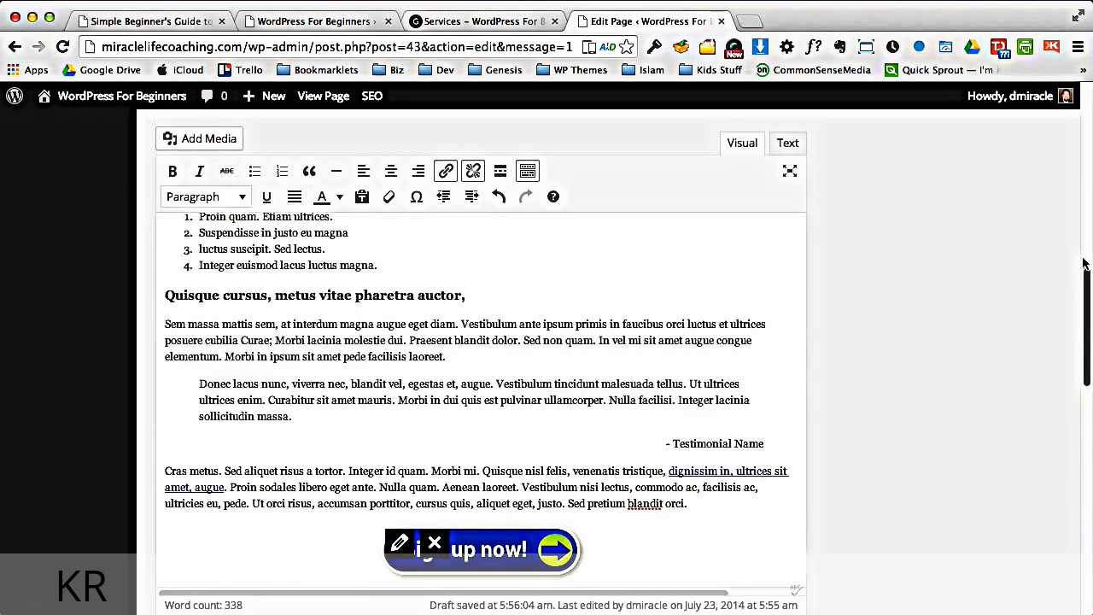
{"action": "left_click", "coordinate": [1022, 449]}
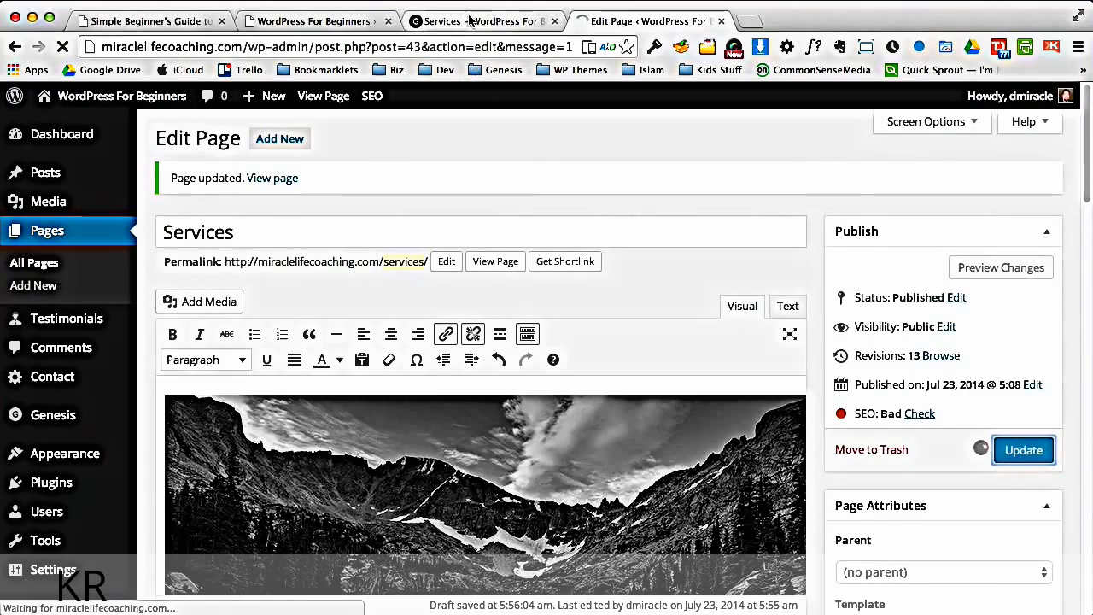
{"action": "left_click", "coordinate": [468, 21]}
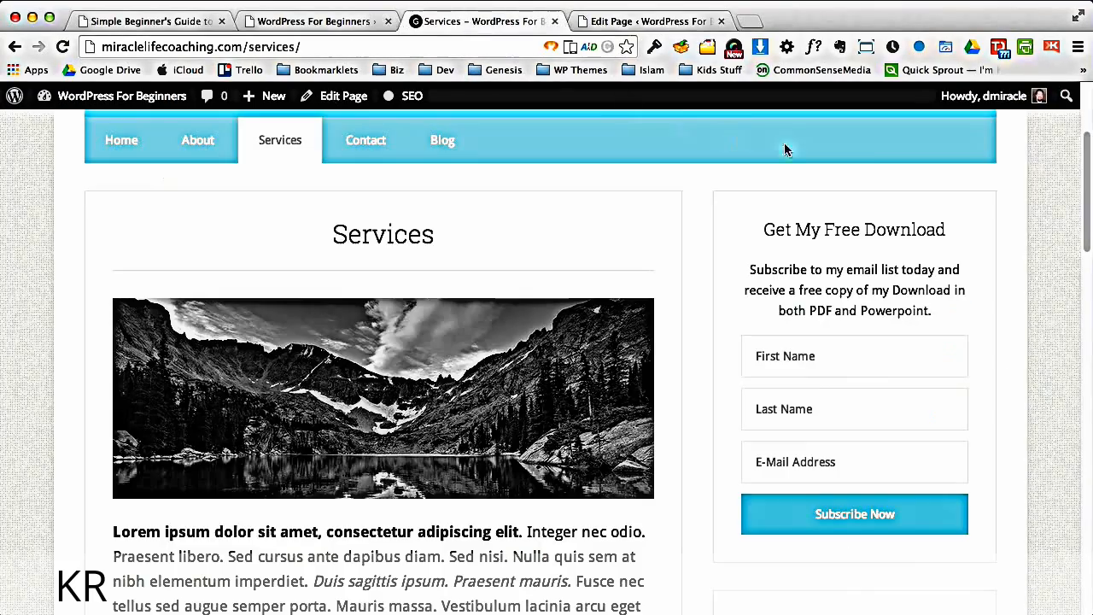
{"action": "left_click_drag", "start_coordinate": [1086, 185], "coordinate": [1081, 465]}
{"action": "left_click", "coordinate": [62, 46]}
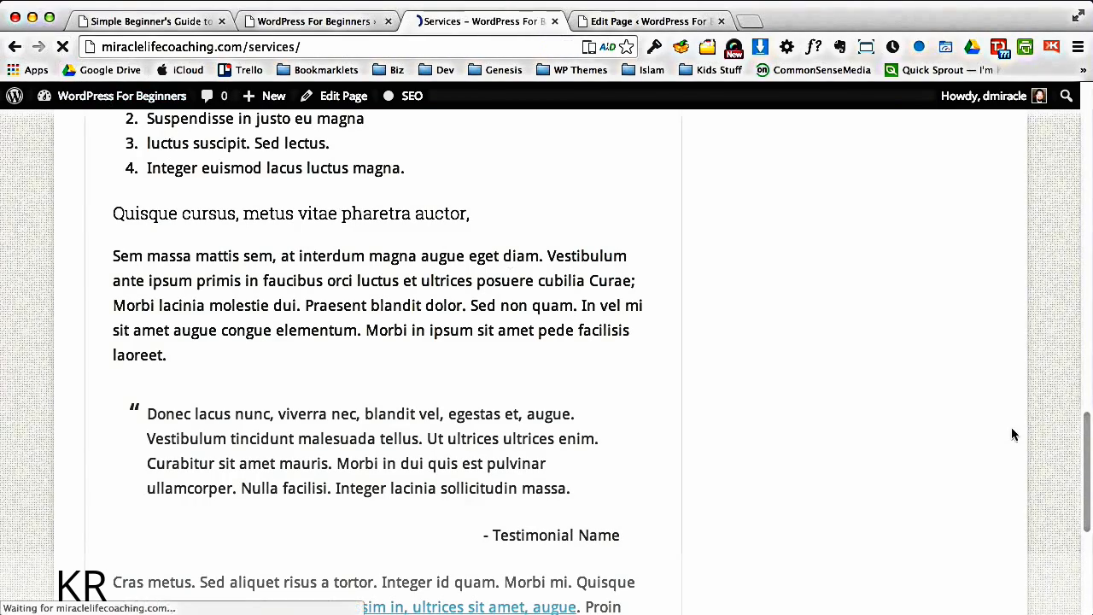
{"action": "scroll", "coordinate": [1083, 543], "scroll_direction": "down", "scroll_amount": 10}
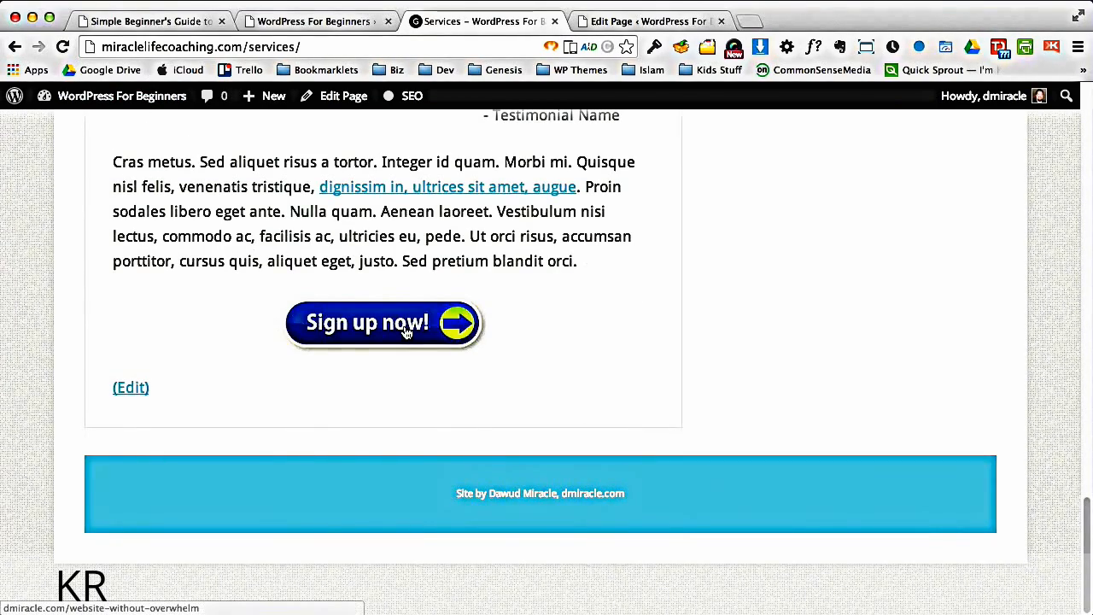
Test the "Sign up now!" button's link and return to the start of the public Services page
{"action": "left_click", "coordinate": [407, 332]}
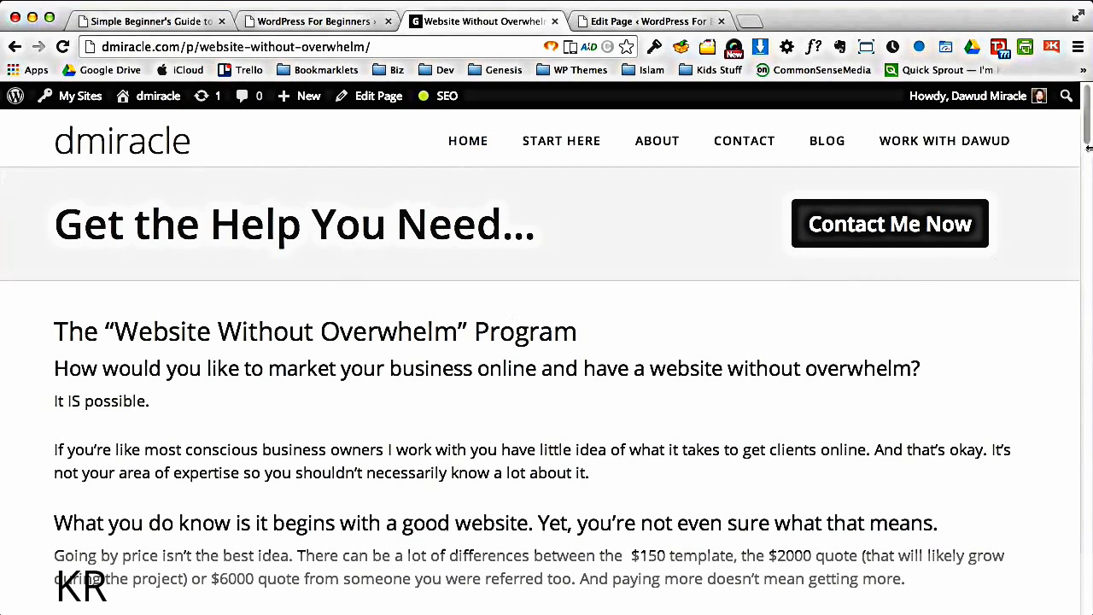
{"action": "mouse_move", "coordinate": [1088, 146]}
{"action": "left_mouse_down"}
{"action": "mouse_move", "coordinate": [1087, 430]}
{"action": "mouse_move", "coordinate": [1088, 141]}
{"action": "left_mouse_up"}
{"action": "left_click", "coordinate": [16, 47]}
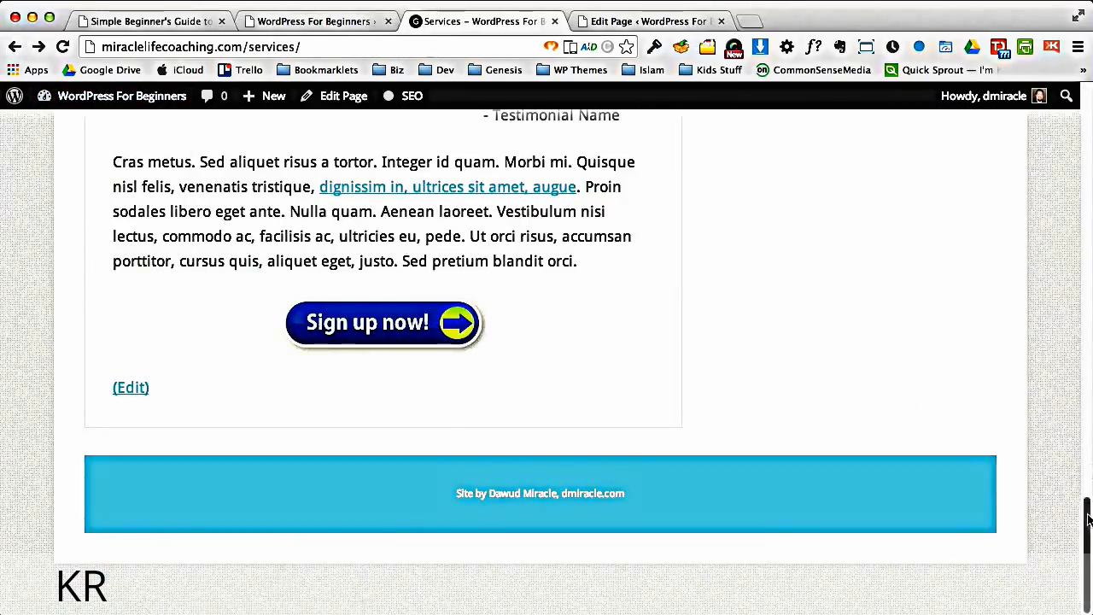
{"action": "left_click_drag", "start_coordinate": [1088, 518], "coordinate": [1088, 107]}
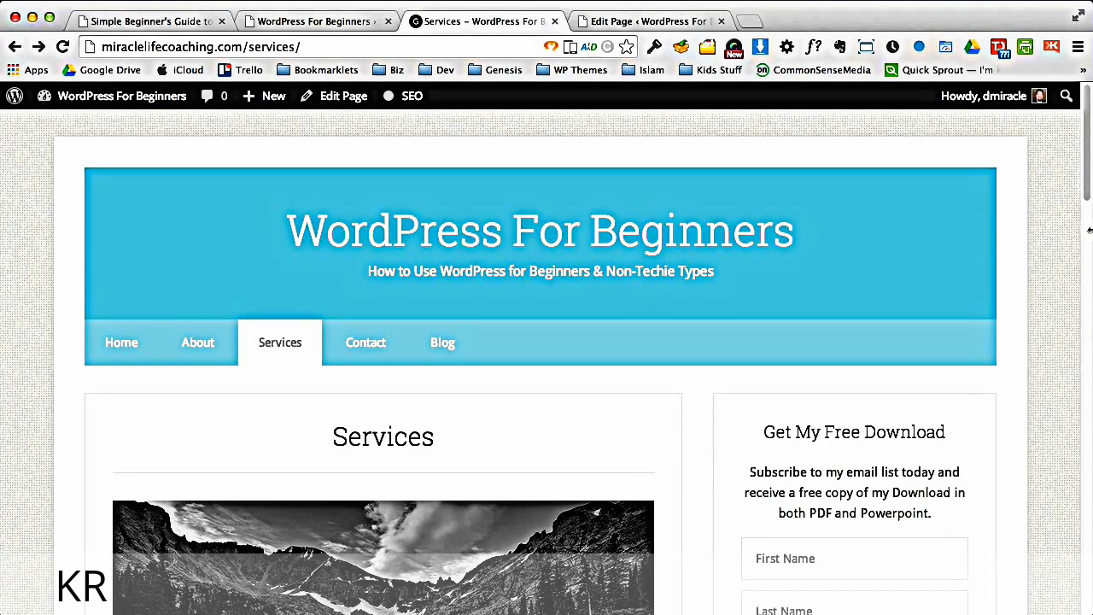
Create a new page in the site admin titled "New Page" with the body text "Text"
{"action": "left_click", "coordinate": [639, 24]}
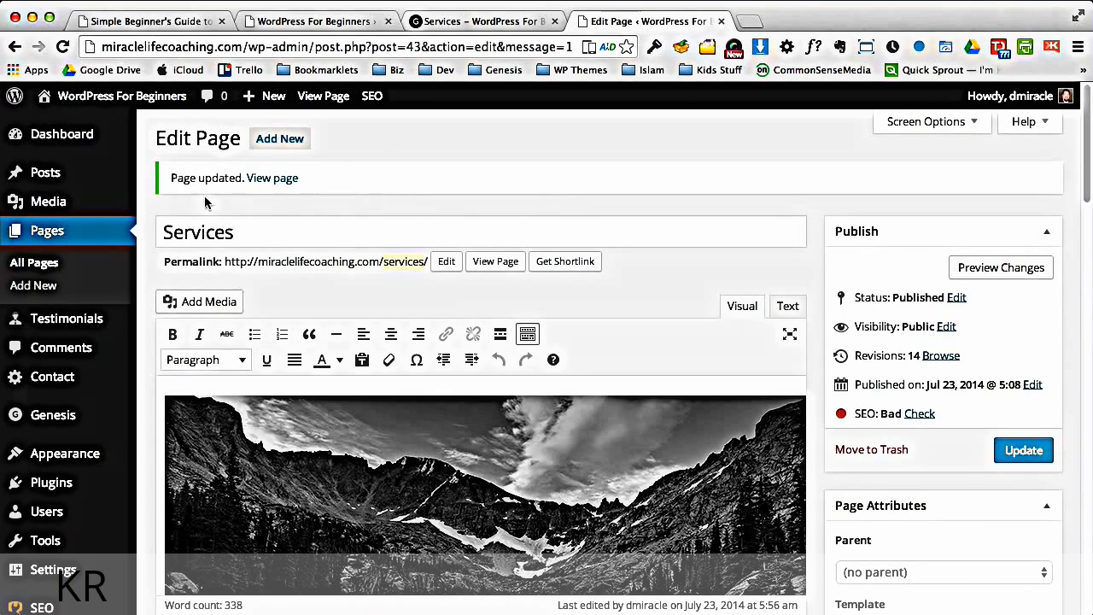
{"action": "left_click", "coordinate": [30, 288]}
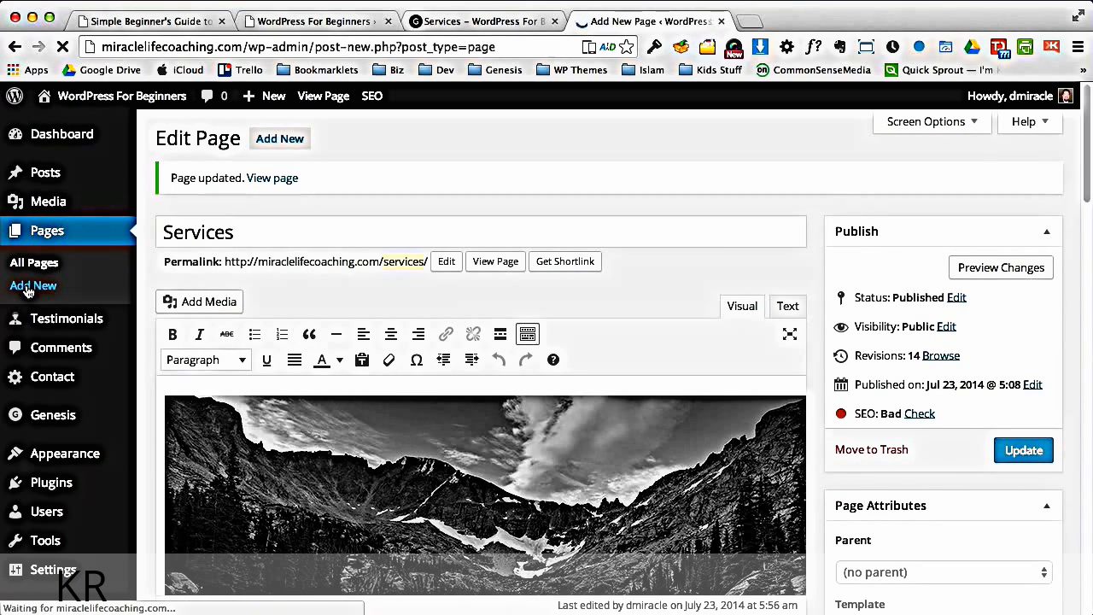
{"action": "type", "text": "New page"}
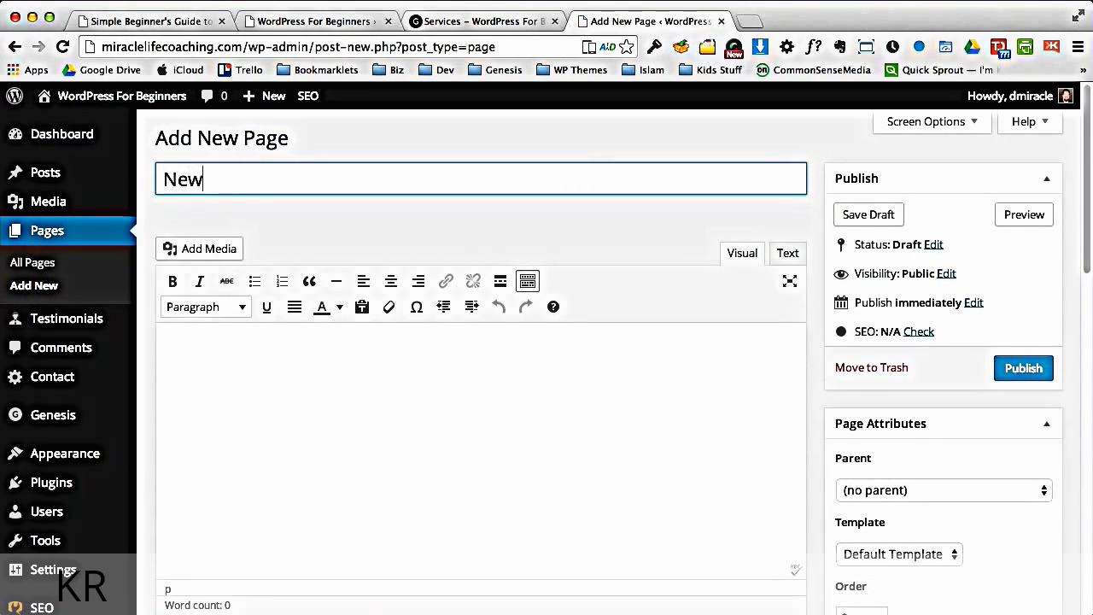
{"action": "key", "text": "BackSpace"}
{"action": "key", "text": "BackSpace"}
{"action": "key", "text": "BackSpace"}
{"action": "key", "text": "BackSpace"}
{"action": "type", "text": "Page"}
{"action": "left_click", "coordinate": [337, 398]}
{"action": "type", "text": "Text"}
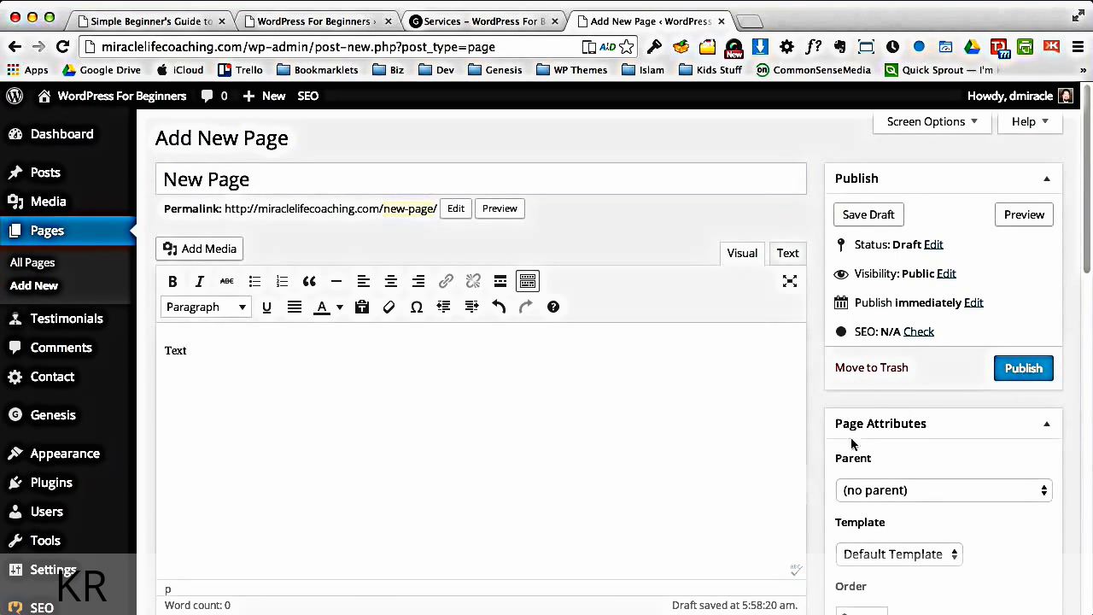
Publish the new page and reload the public Services page to check the site navigation
{"action": "left_click", "coordinate": [1023, 368]}
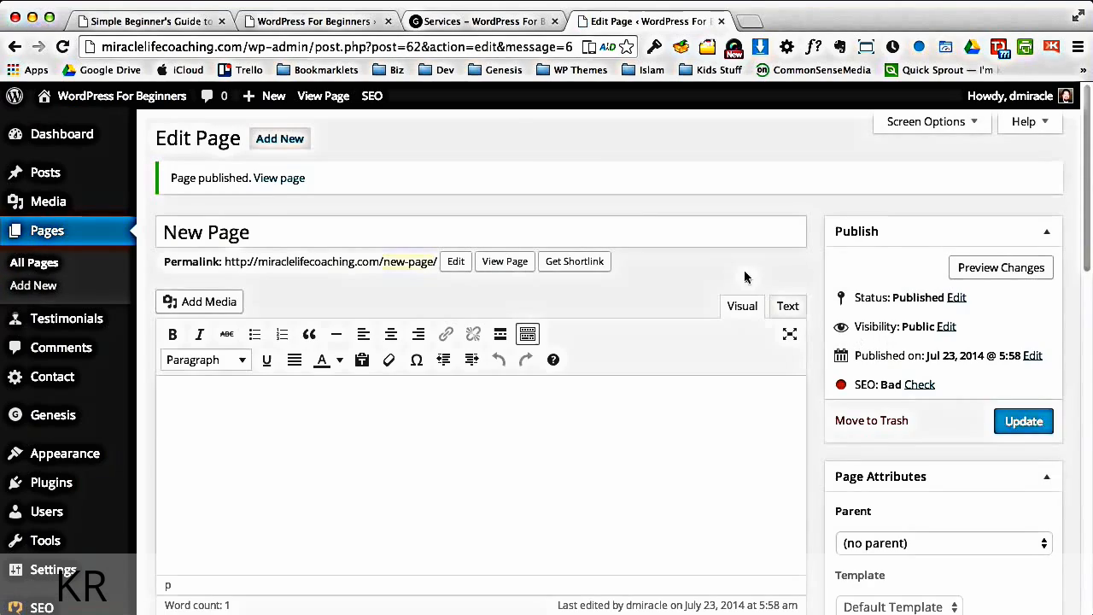
{"action": "left_click", "coordinate": [480, 20]}
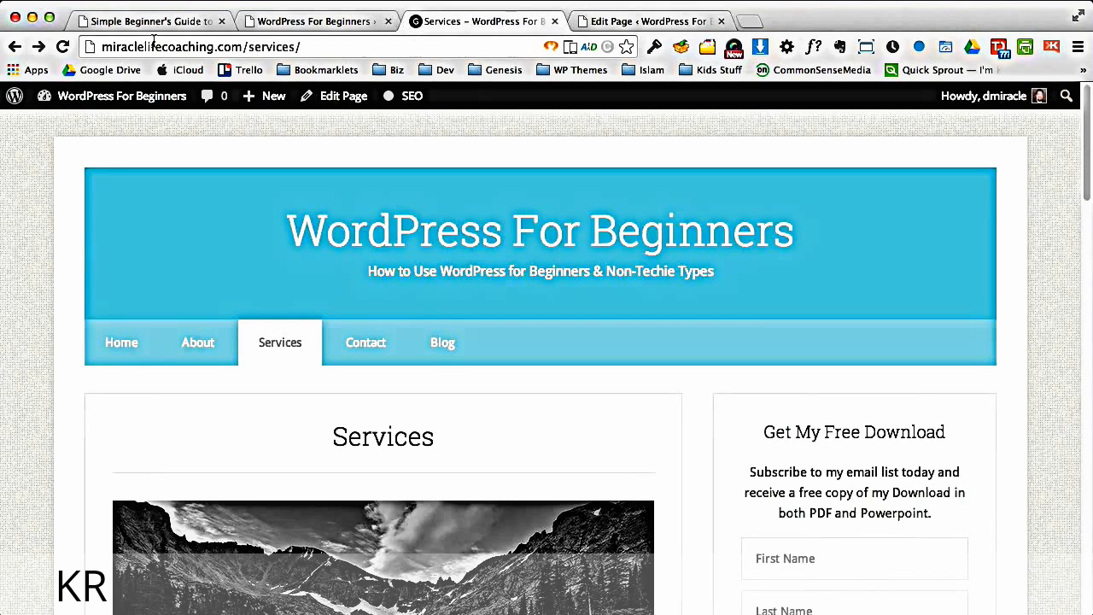
{"action": "left_click", "coordinate": [62, 46]}
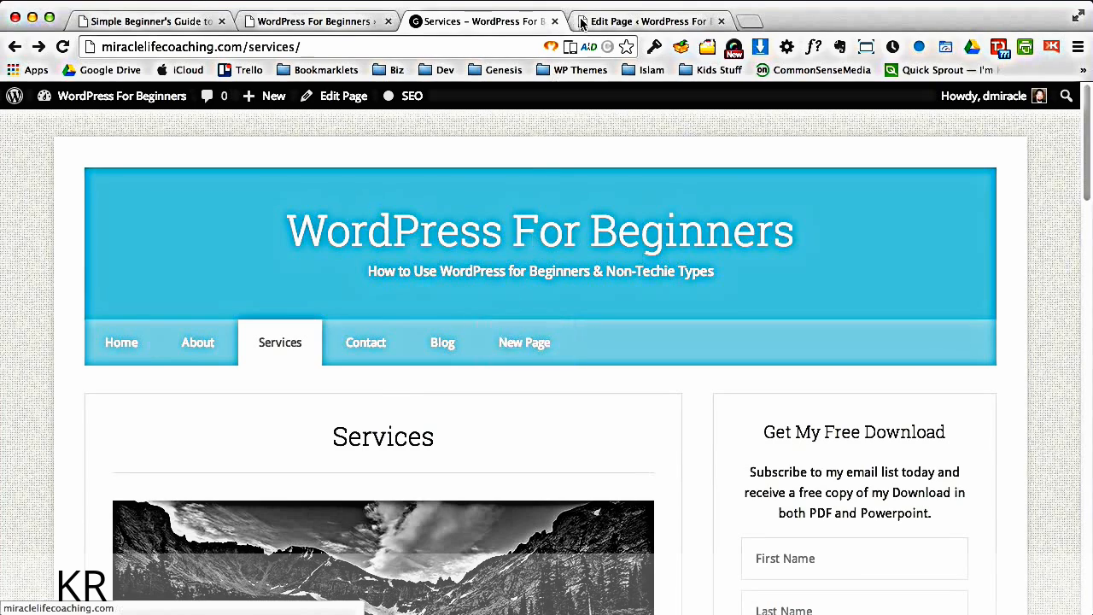
Move New Page between About and Services in the Top Menu, save the menu and reload the public Services page
{"action": "left_click", "coordinate": [645, 21]}
{"action": "mouse_move", "coordinate": [65, 453]}
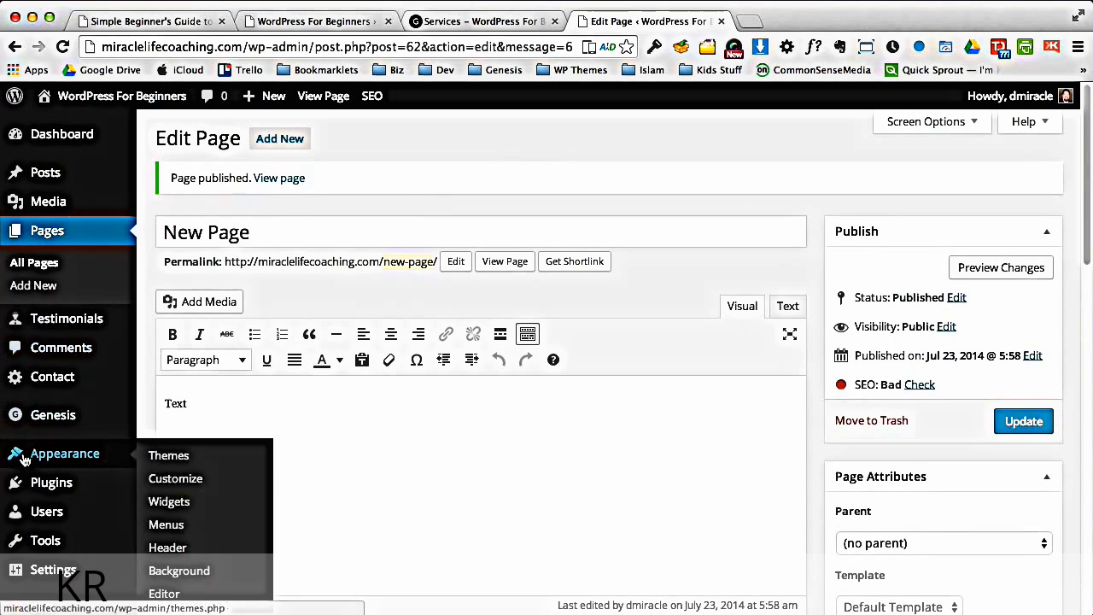
{"action": "left_click", "coordinate": [154, 523]}
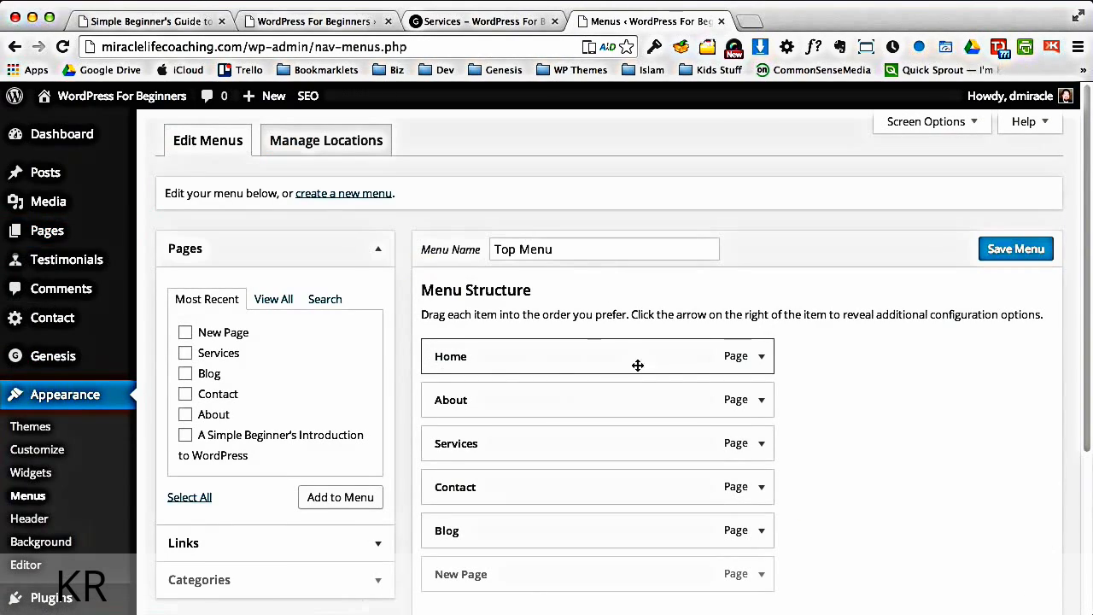
{"action": "left_click_drag", "start_coordinate": [652, 582], "coordinate": [657, 451]}
{"action": "left_click", "coordinate": [1001, 256]}
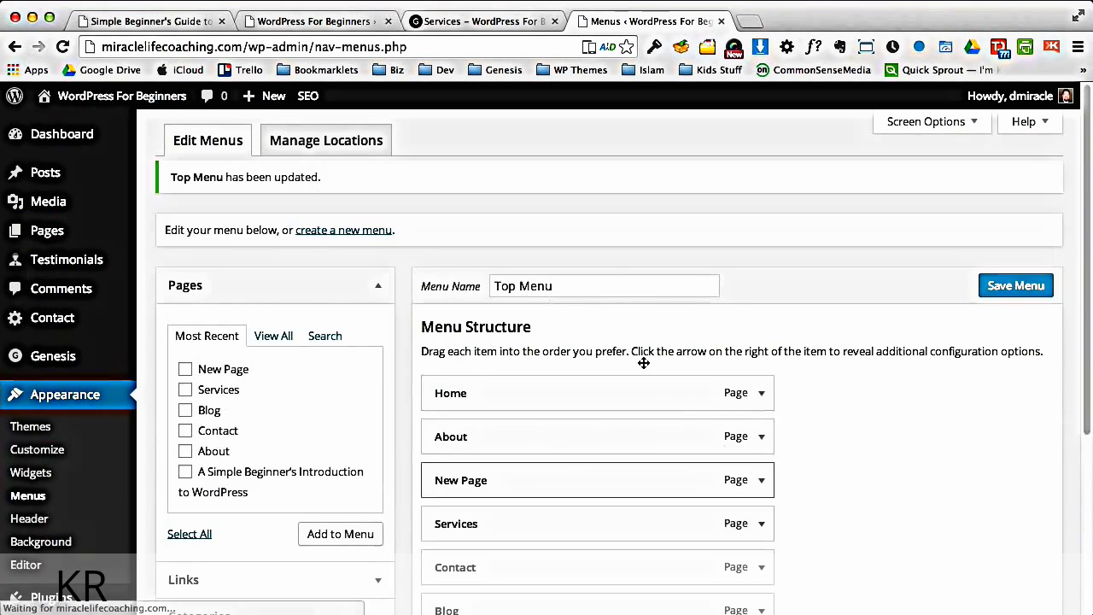
{"action": "left_click", "coordinate": [491, 21]}
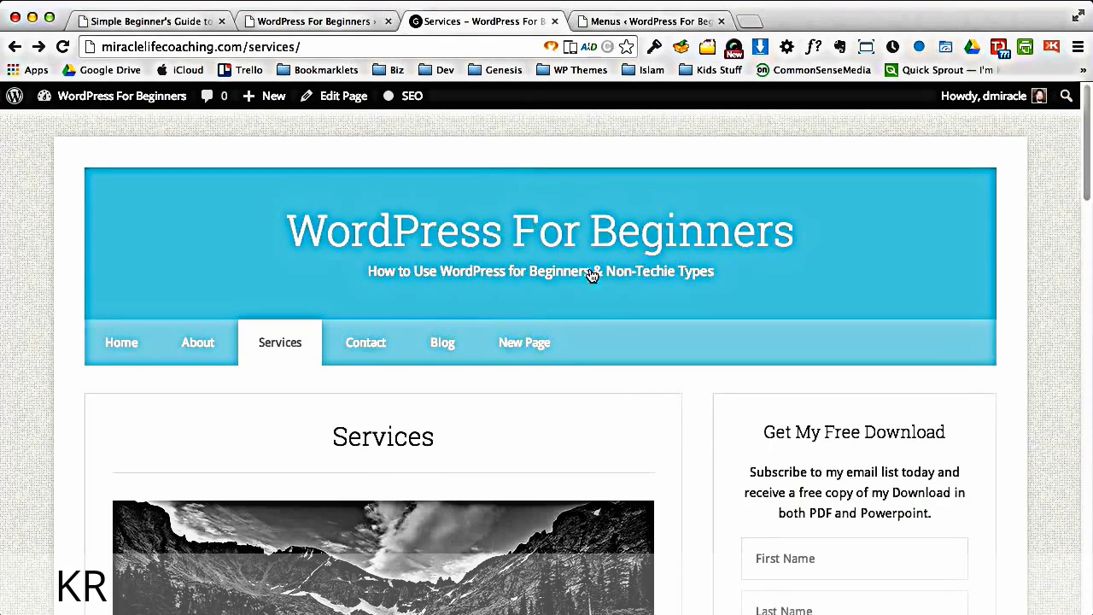
{"action": "left_click", "coordinate": [62, 47]}
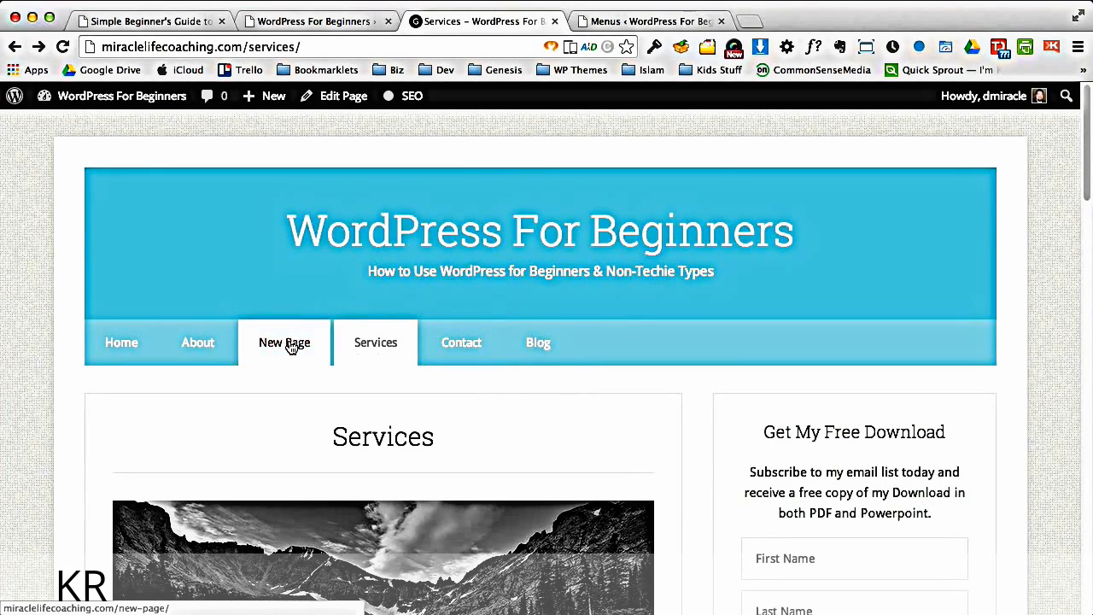
Change the New Page menu item's navigation label to "Services #2", save the menu and reload the public Services page
{"action": "left_click", "coordinate": [622, 22]}
{"action": "left_click", "coordinate": [760, 480]}
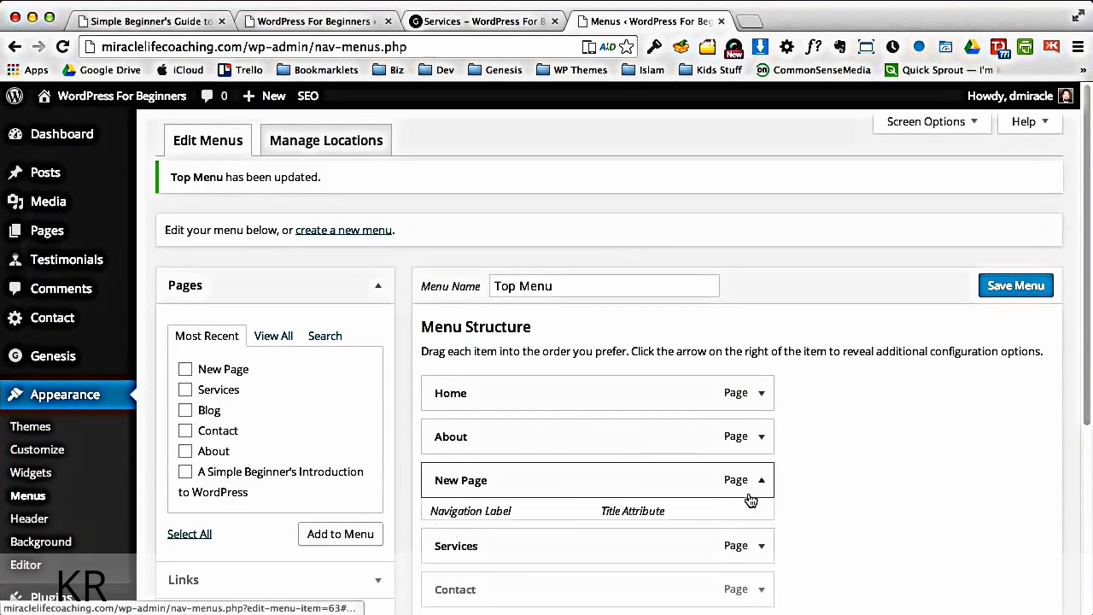
{"action": "triple_click", "coordinate": [513, 538]}
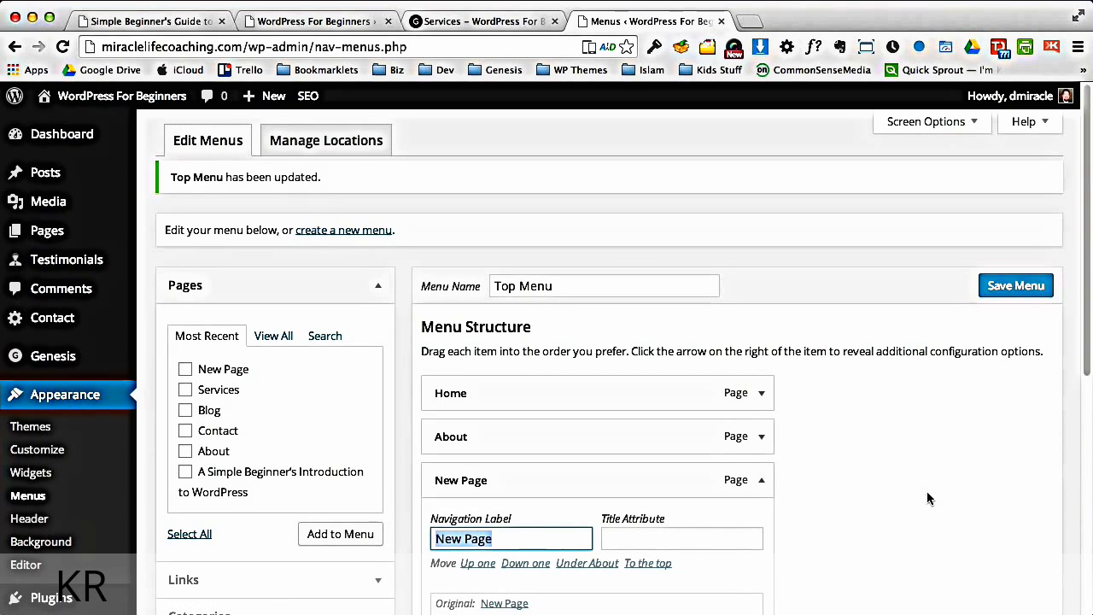
{"action": "type", "text": "Services #2"}
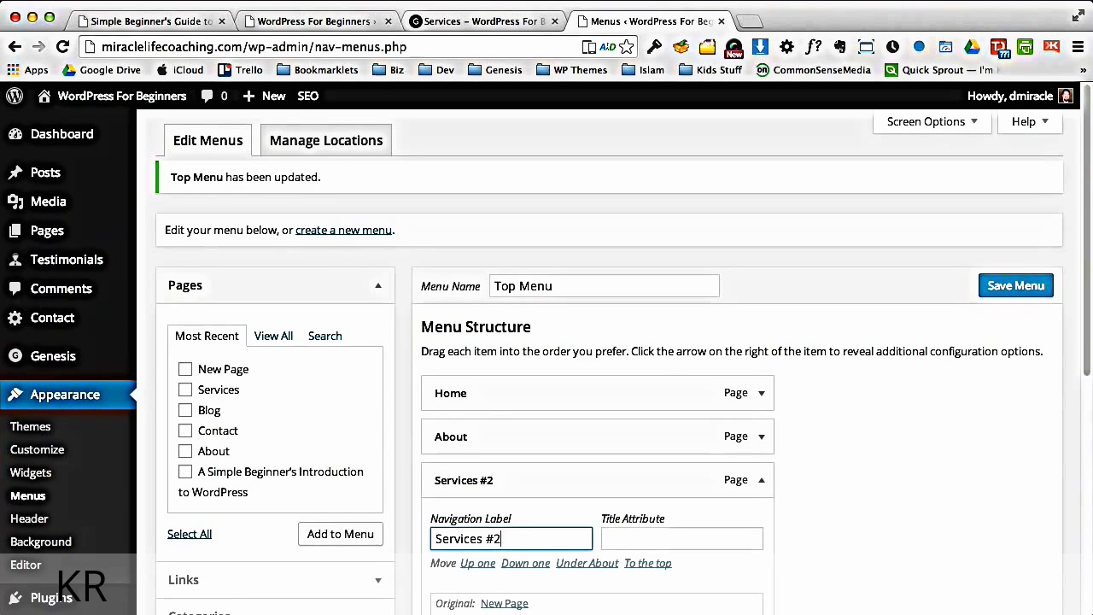
{"action": "left_click", "coordinate": [1020, 286]}
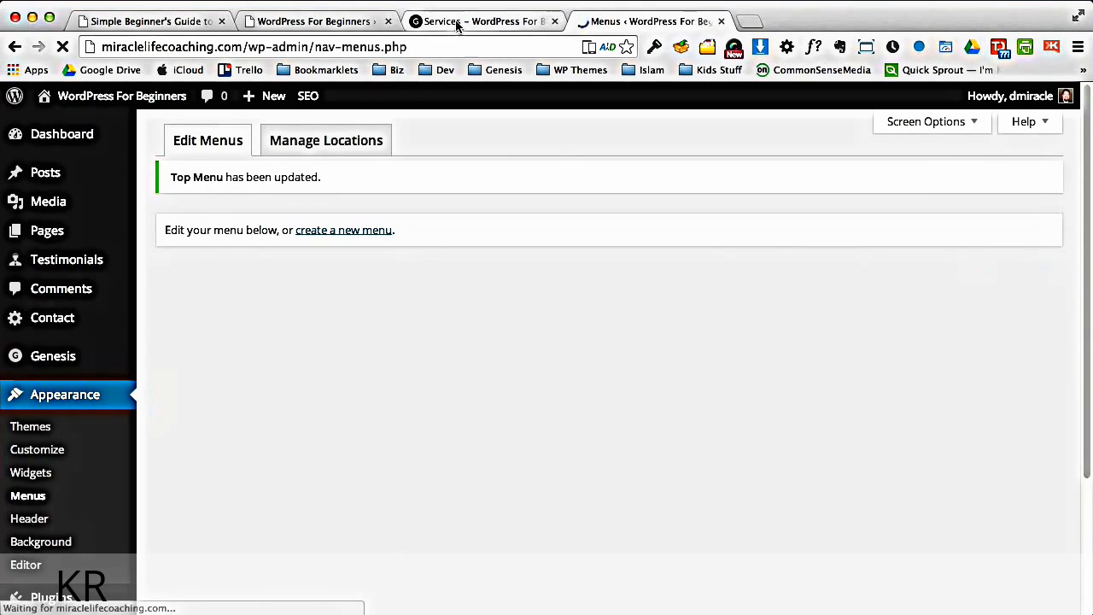
{"action": "left_click", "coordinate": [461, 21]}
{"action": "left_click", "coordinate": [62, 46]}
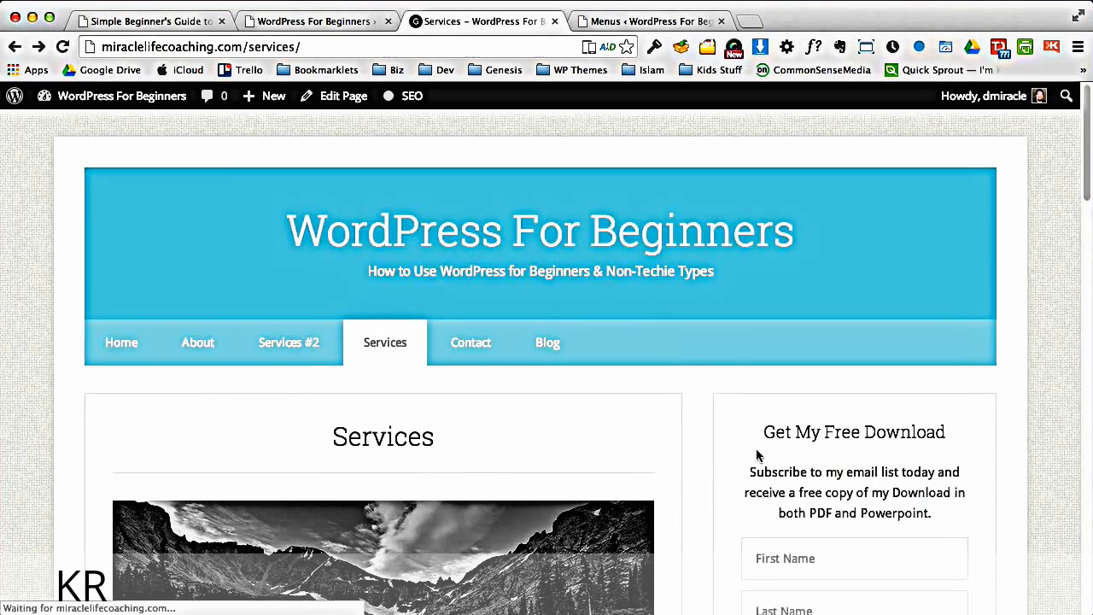